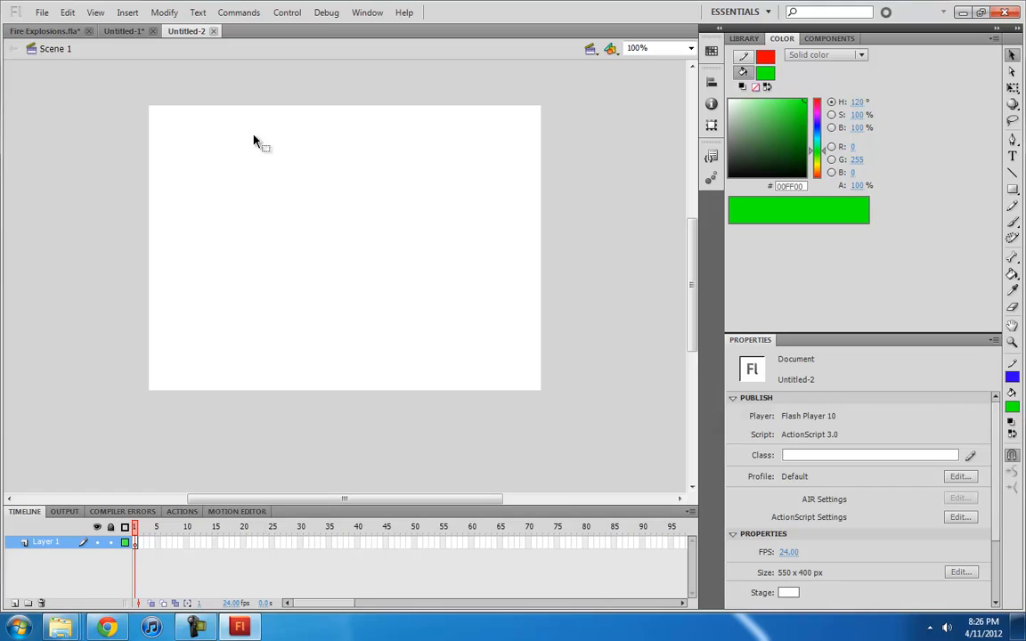
Step: Switch to Fire Explosions.fla, play back the fire and explosion animations in Scene 1, and rewind to frame 1
left_click(52, 31)
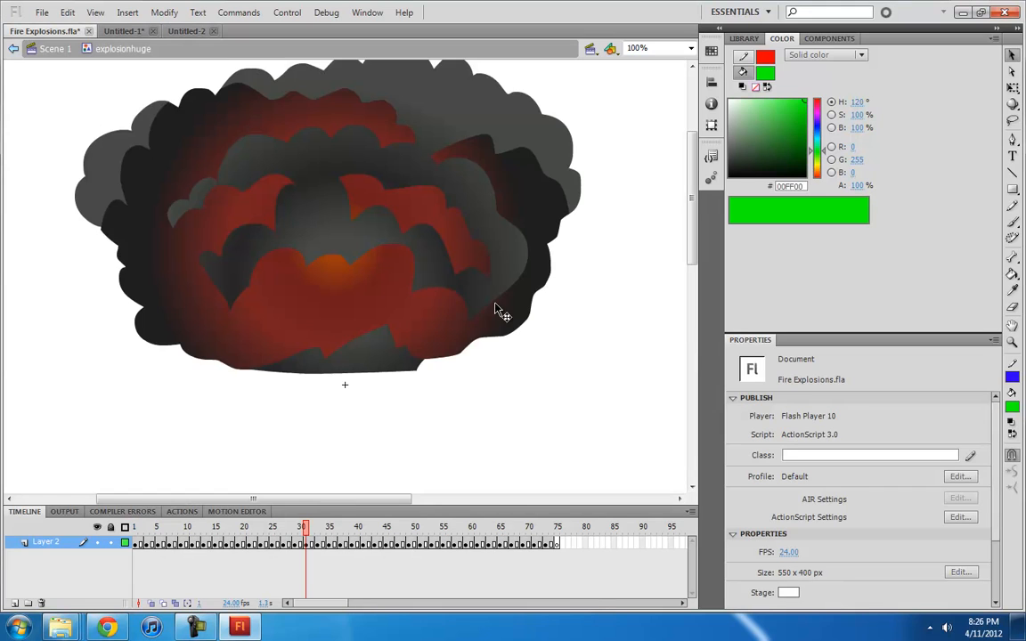
left_click(49, 50)
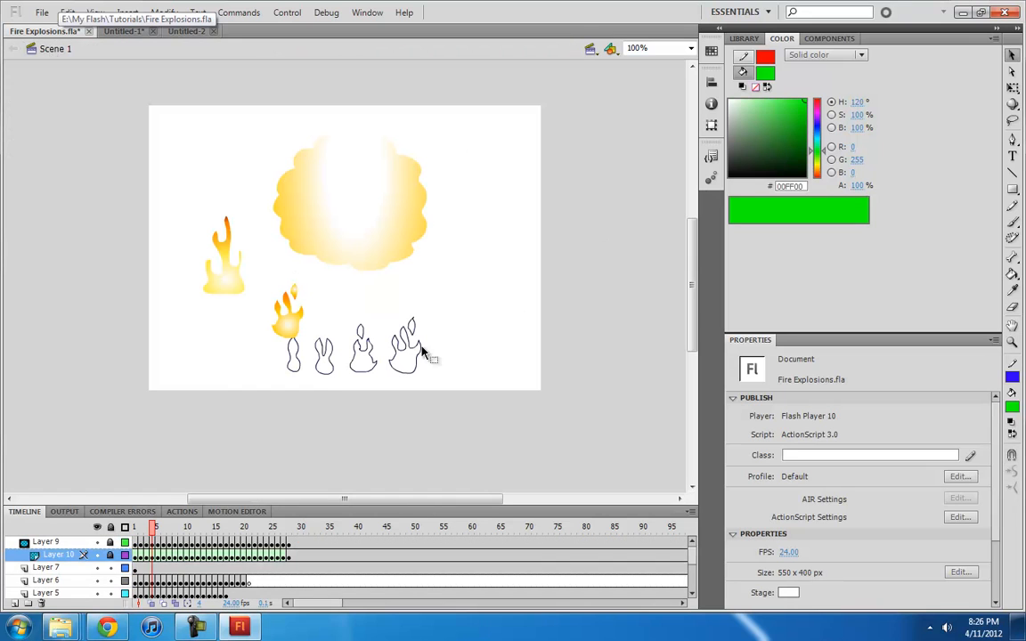
key("Return")
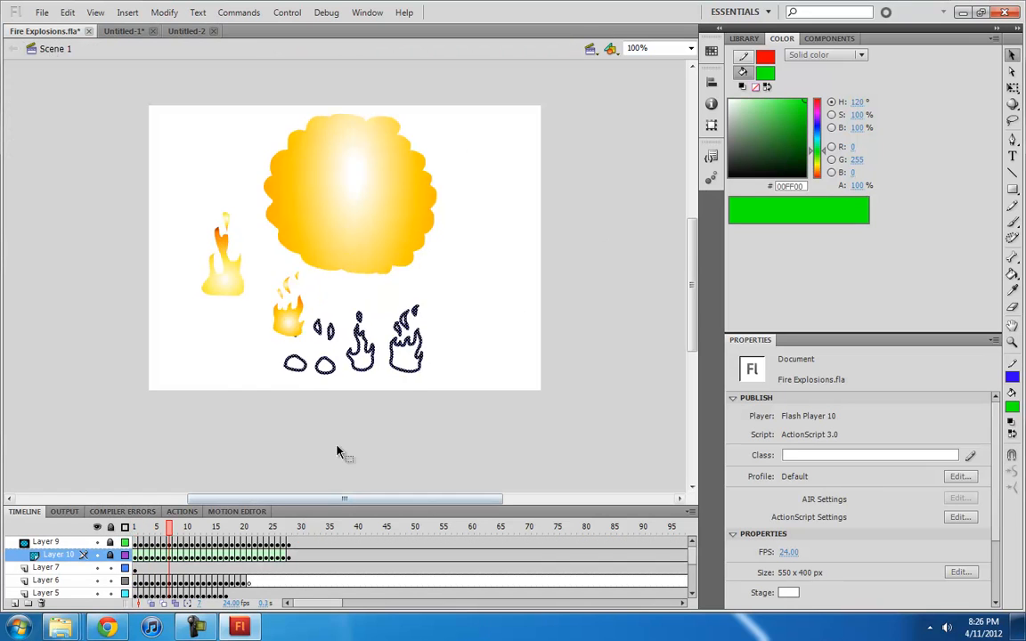
key("Return")
mouse_move(150, 532)
left_mouse_down()
mouse_move(260, 532)
mouse_move(135, 533)
left_mouse_up()
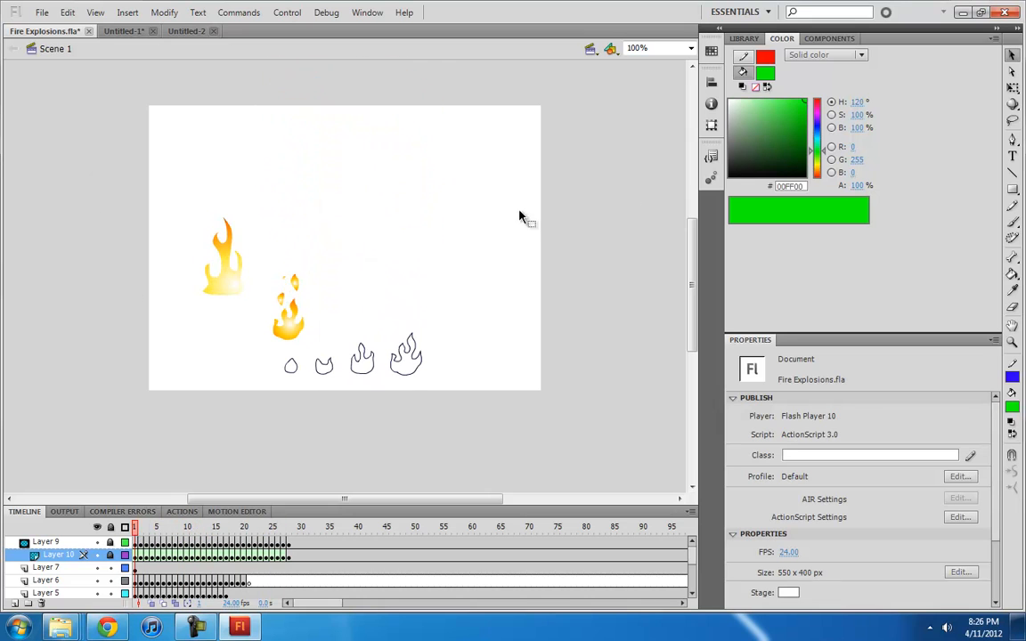
Step: Open the explosionhuge symbol from the library, play it and scrub through its frames to examine the explosion's shapes
left_click(746, 39)
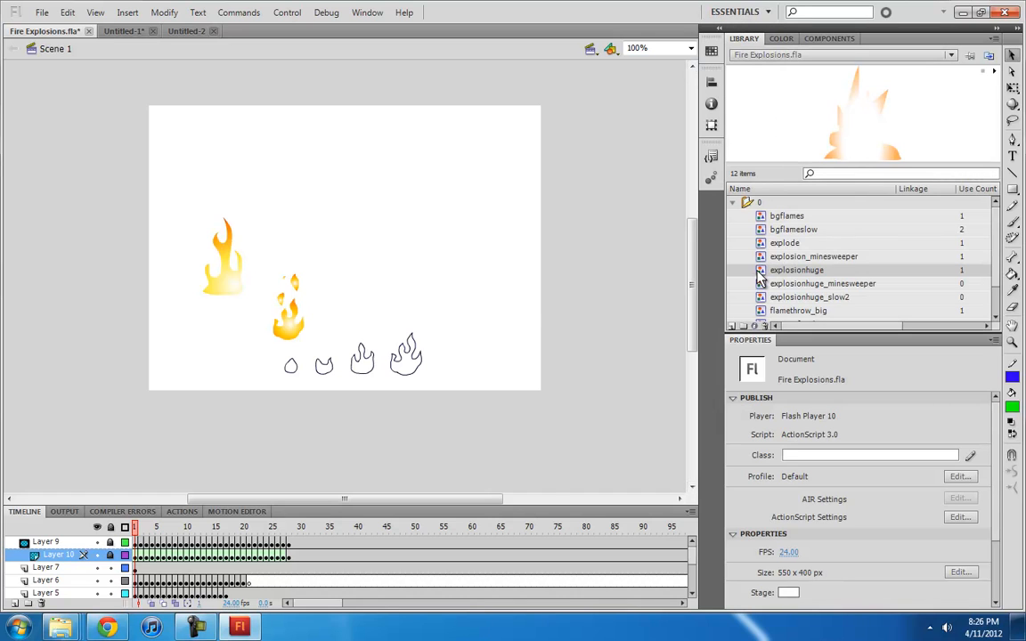
double_click(783, 270)
key("Return")
left_click_drag(313, 531, 228, 534)
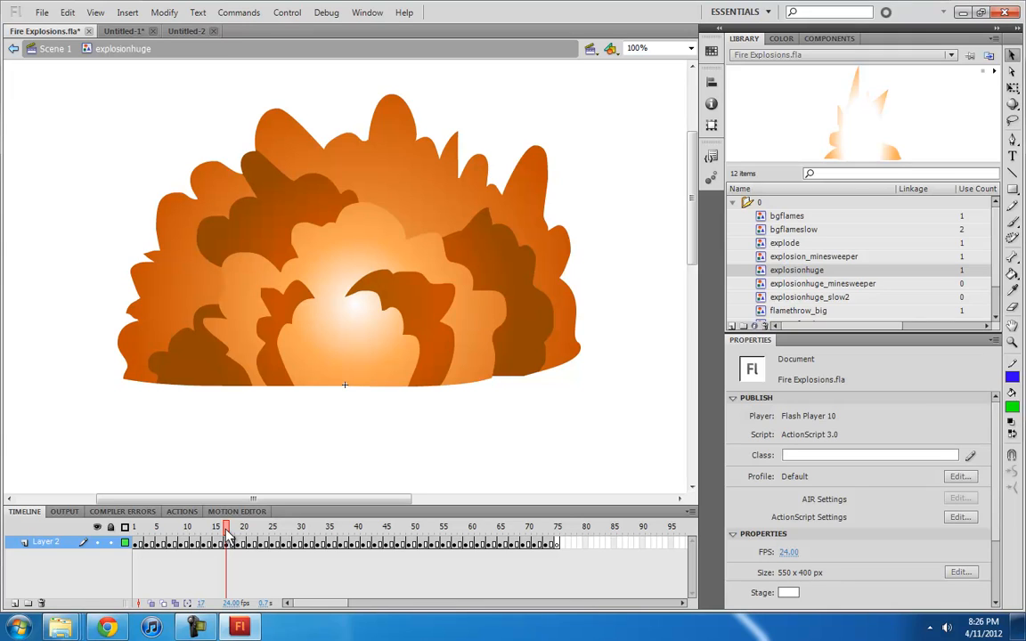
mouse_move(228, 534)
left_mouse_down()
mouse_move(137, 534)
mouse_move(217, 532)
left_mouse_up()
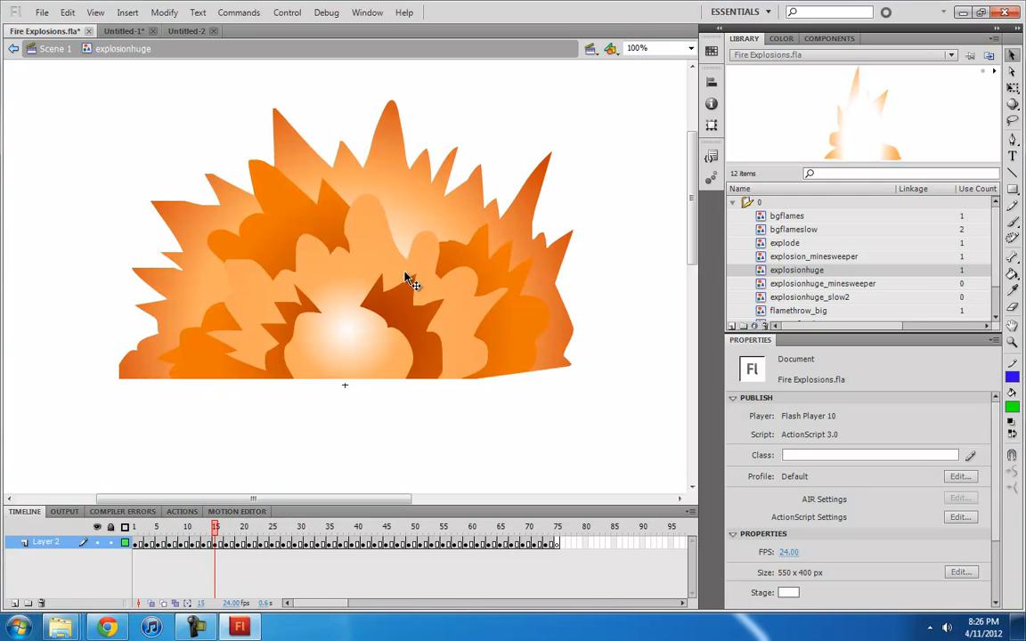
left_click_drag(216, 529, 285, 528)
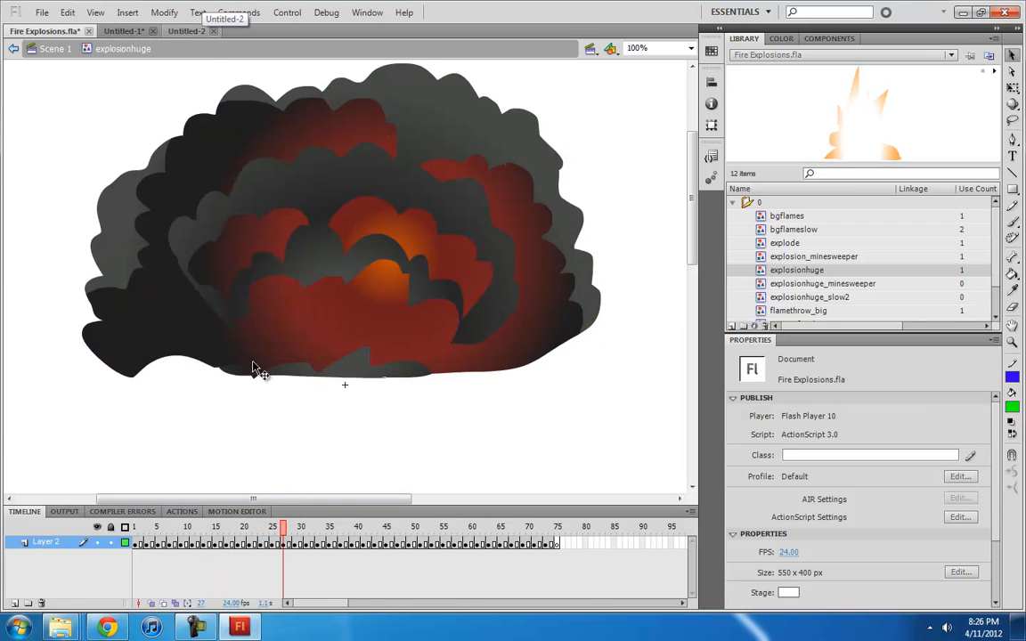
Step: Switch to the blank Untitled-2 document and activate the Pencil tool
left_click(184, 32)
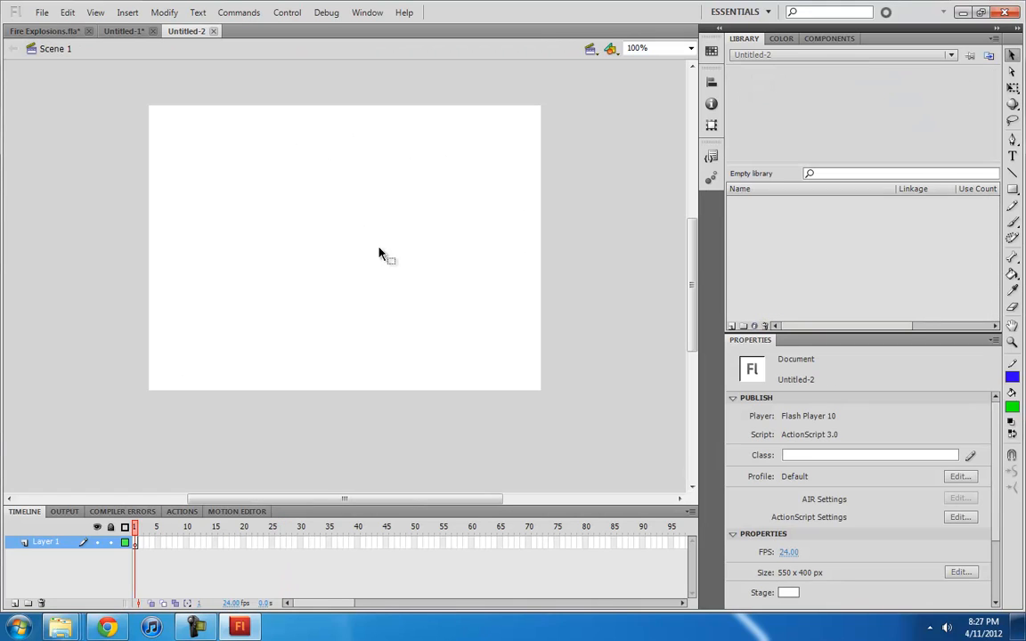
key("y")
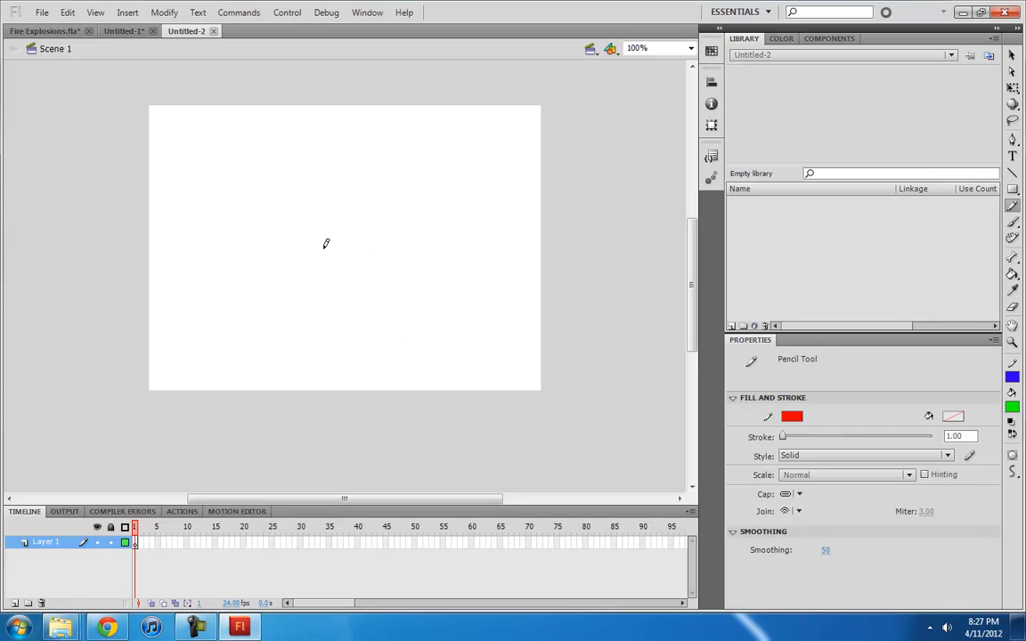
Step: Go back to Scene 1 of Fire Explosions.fla and scrub through its animation frames for reference
left_click(52, 31)
left_click(49, 49)
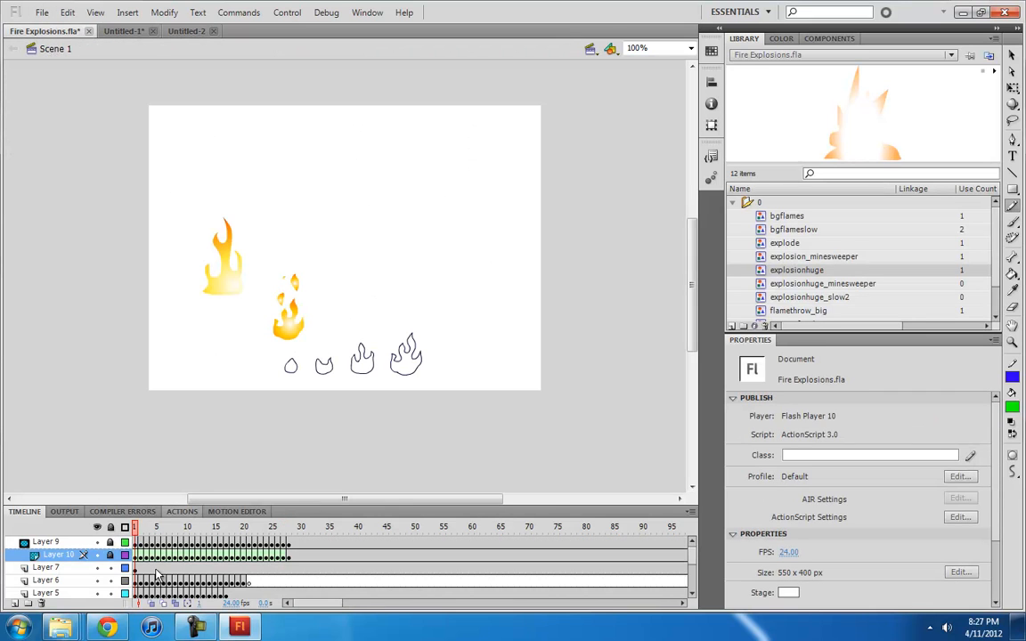
left_click_drag(135, 527, 238, 531)
Step: In Untitled-2, draw a small spiky red burst on frame 1 and, with onion skinning on, a larger one on blank keyframe 2
left_click(180, 32)
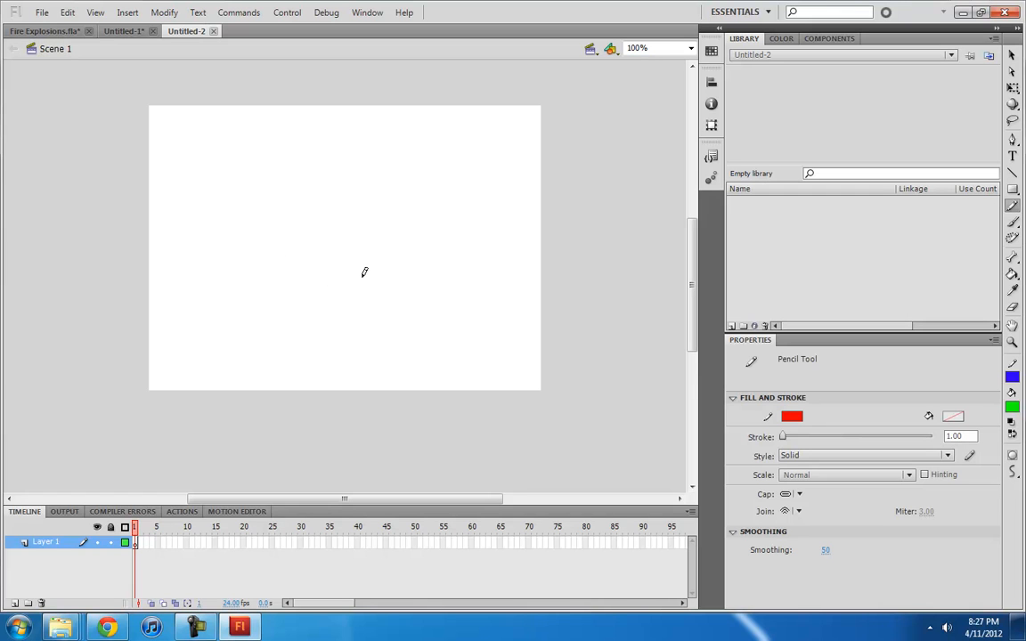
mouse_move(334, 261)
left_mouse_down()
mouse_move(354, 282)
mouse_move(335, 289)
mouse_move(319, 277)
left_mouse_up()
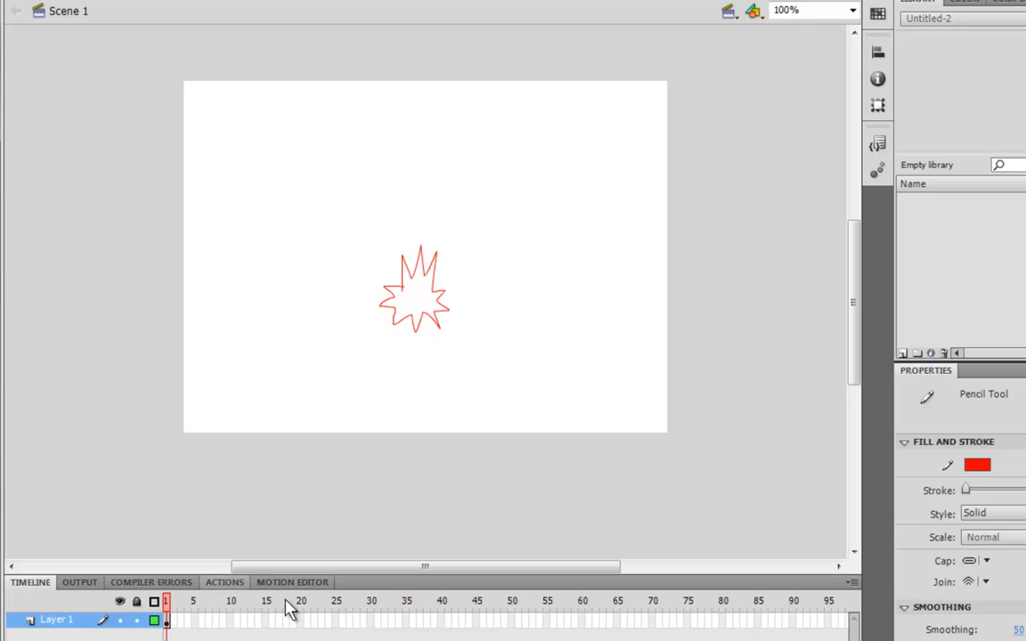
key("F7")
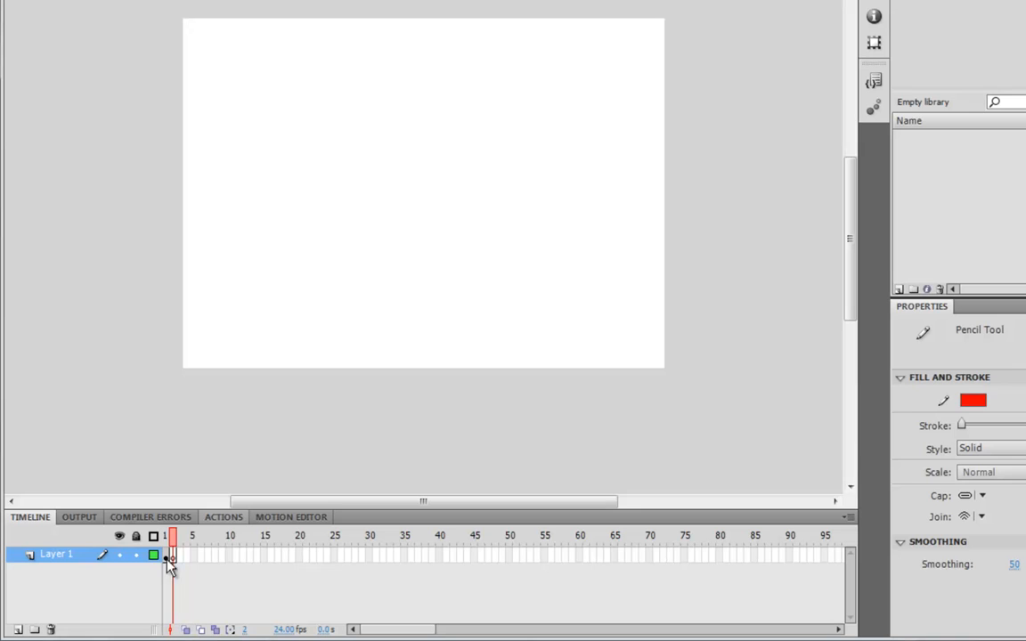
left_click(185, 629)
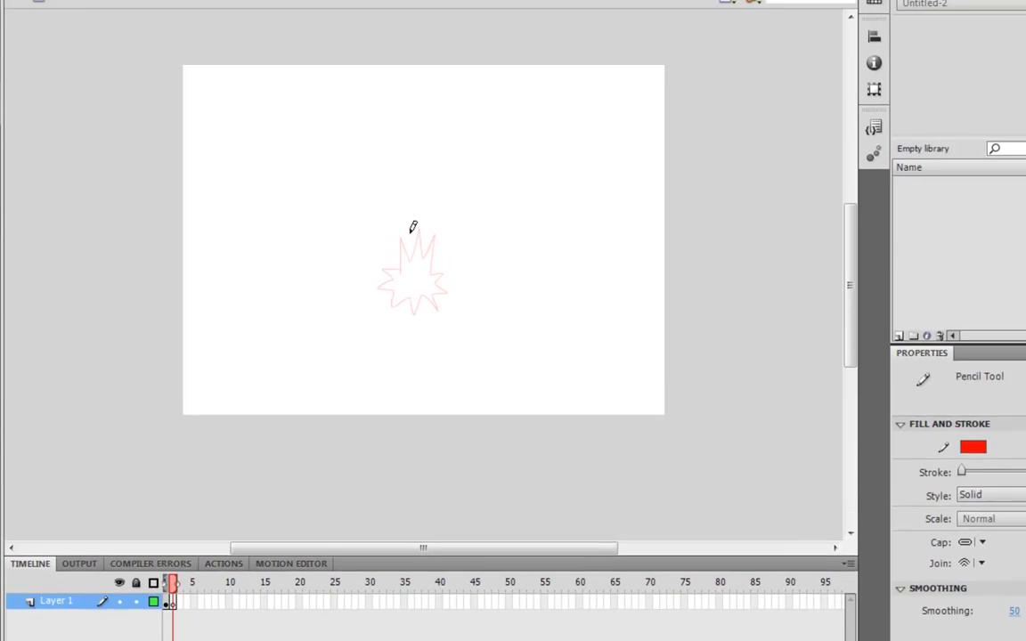
mouse_move(406, 232)
left_mouse_down()
mouse_move(389, 217)
mouse_move(350, 277)
mouse_move(354, 316)
mouse_move(408, 345)
mouse_move(449, 334)
mouse_move(497, 288)
mouse_move(442, 215)
mouse_move(409, 199)
mouse_move(401, 230)
left_mouse_up()
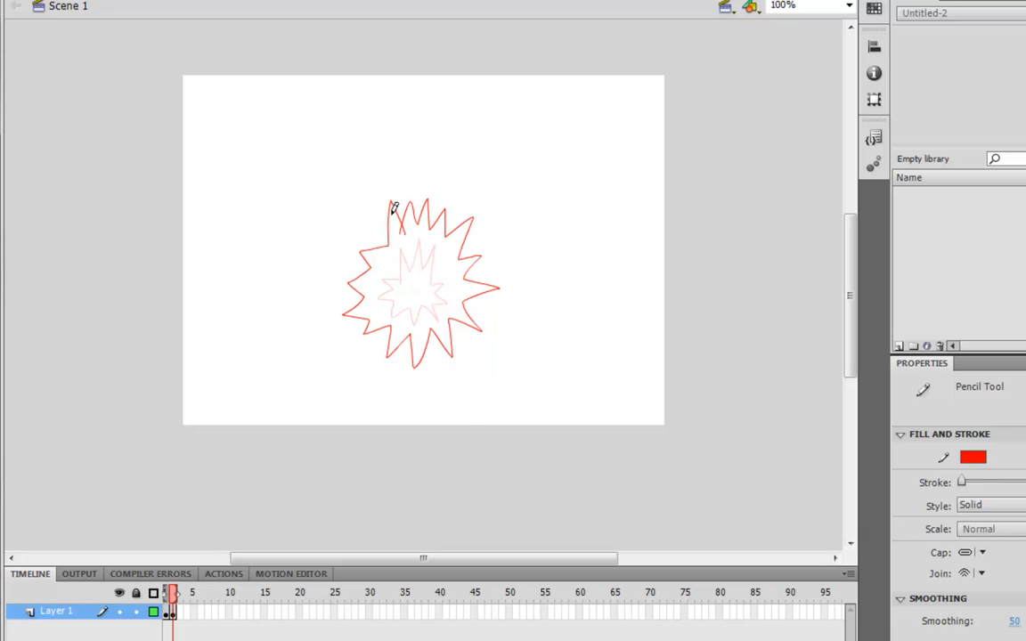
Step: Enlarge the whole spiky burst on frame 2 with Free Transform to about 225 px wide
key("v")
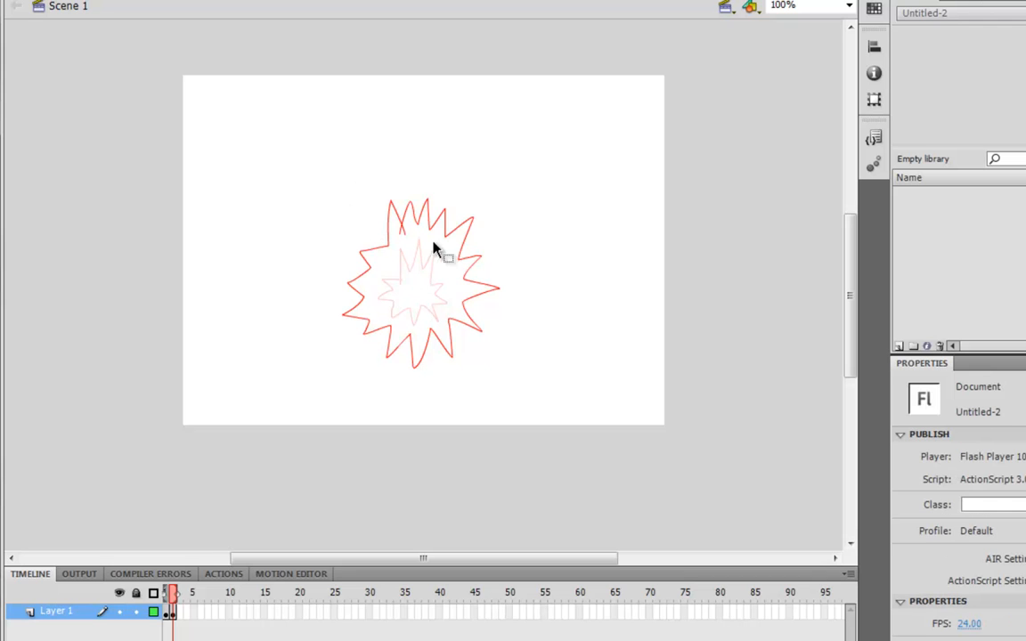
key("ctrl+a")
key("q")
left_click_drag(342, 199, 328, 178)
left_click_drag(502, 373, 518, 384)
left_click_drag(326, 174, 323, 172)
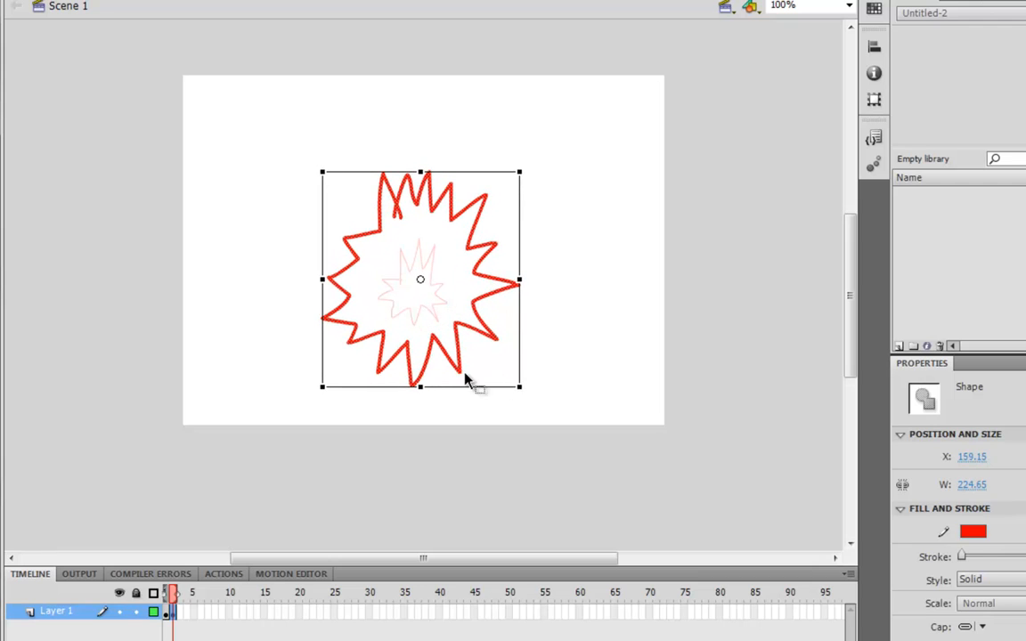
key("v")
Step: Add a blank keyframe at frame 3 and pencil a slightly larger spiky burst around the onion-skinned outline
key("y")
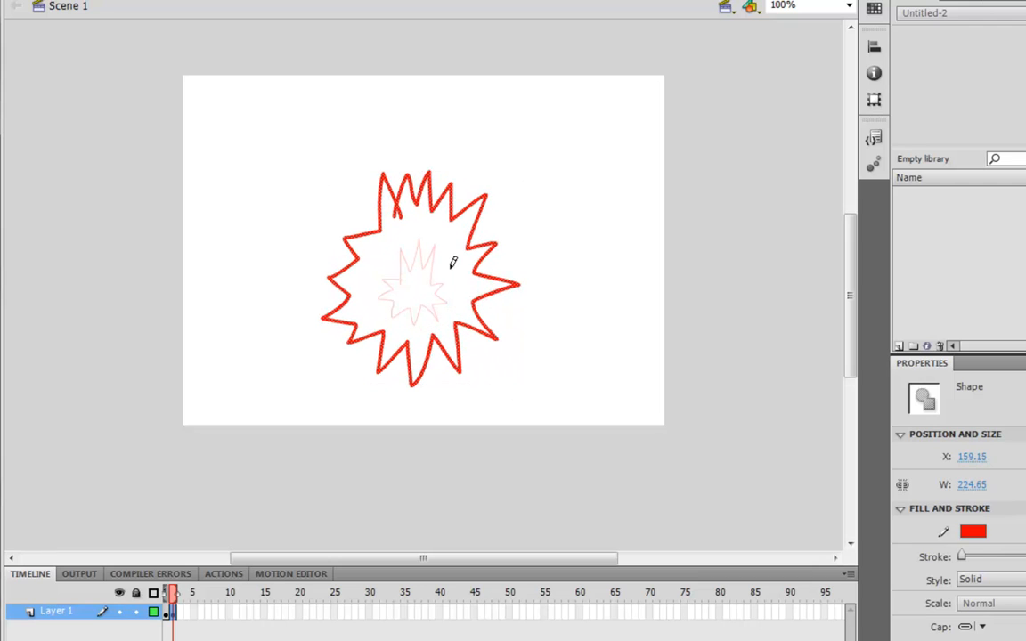
key("F7")
mouse_move(400, 181)
left_mouse_down()
mouse_move(377, 156)
mouse_move(370, 216)
mouse_move(327, 228)
mouse_move(346, 250)
mouse_move(318, 267)
mouse_move(331, 295)
mouse_move(307, 325)
mouse_move(343, 326)
mouse_move(342, 339)
mouse_move(372, 345)
mouse_move(369, 388)
mouse_move(397, 360)
mouse_move(404, 399)
mouse_move(437, 359)
mouse_move(470, 385)
mouse_move(468, 336)
mouse_move(509, 342)
mouse_move(486, 303)
mouse_move(520, 282)
mouse_move(489, 265)
mouse_move(500, 234)
mouse_move(480, 233)
mouse_move(491, 182)
mouse_move(457, 204)
mouse_move(453, 169)
mouse_move(434, 189)
mouse_move(431, 159)
mouse_move(416, 185)
mouse_move(378, 158)
left_mouse_up()
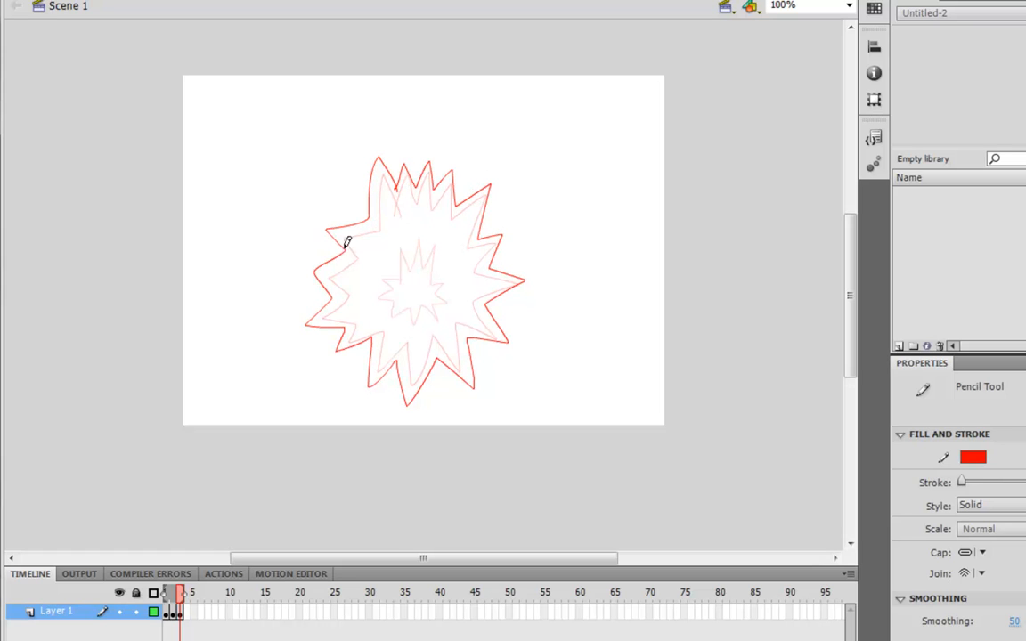
Step: Add a blank keyframe at frame 4 and draw the next explosion outline around the previous burst, redoing the first stroke
key("F7")
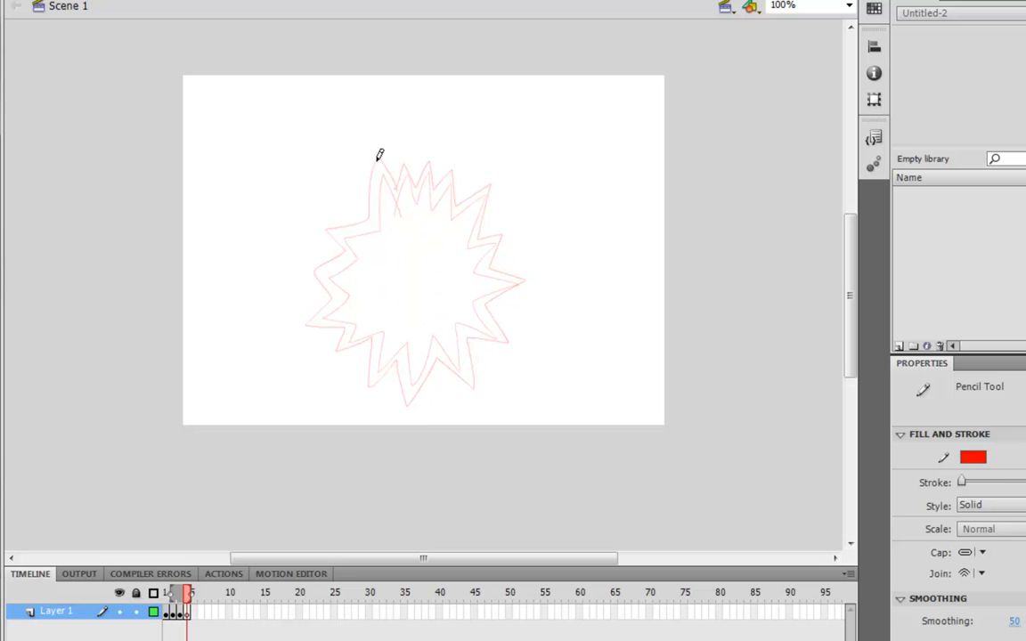
mouse_move(395, 168)
left_mouse_down()
mouse_move(365, 170)
mouse_move(362, 196)
mouse_move(346, 202)
mouse_move(353, 213)
mouse_move(319, 219)
mouse_move(333, 246)
mouse_move(313, 286)
left_mouse_up()
key("ctrl+z")
mouse_move(404, 176)
left_mouse_down()
mouse_move(337, 214)
mouse_move(316, 296)
mouse_move(320, 338)
mouse_move(339, 359)
mouse_move(429, 383)
mouse_move(472, 363)
mouse_move(501, 320)
mouse_move(490, 238)
mouse_move(471, 200)
mouse_move(438, 181)
mouse_move(397, 184)
mouse_move(379, 146)
mouse_move(364, 185)
left_mouse_up()
left_click_drag(307, 219, 325, 240)
mouse_move(320, 297)
left_mouse_down()
mouse_move(294, 323)
mouse_move(337, 336)
left_mouse_up()
mouse_move(395, 377)
left_mouse_down()
mouse_move(404, 396)
mouse_move(427, 381)
left_mouse_up()
mouse_move(365, 364)
left_mouse_down()
mouse_move(364, 394)
mouse_move(389, 364)
left_mouse_up()
mouse_move(472, 358)
left_mouse_down()
mouse_move(459, 384)
mouse_move(450, 372)
left_mouse_up()
mouse_move(497, 273)
left_mouse_down()
mouse_move(522, 285)
mouse_move(501, 300)
left_mouse_up()
left_click_drag(488, 237, 499, 258)
mouse_move(484, 192)
left_mouse_down()
mouse_move(359, 167)
mouse_move(349, 200)
mouse_move(331, 206)
mouse_move(317, 233)
mouse_move(301, 302)
mouse_move(333, 366)
mouse_move(447, 395)
mouse_move(489, 369)
mouse_move(510, 278)
mouse_move(487, 196)
mouse_move(418, 165)
mouse_move(355, 165)
mouse_move(346, 193)
mouse_move(310, 217)
mouse_move(292, 310)
mouse_move(300, 340)
mouse_move(380, 388)
mouse_move(466, 388)
mouse_move(498, 367)
mouse_move(519, 272)
mouse_move(504, 232)
mouse_move(458, 163)
mouse_move(415, 160)
mouse_move(381, 164)
mouse_move(283, 291)
mouse_move(314, 339)
mouse_move(352, 371)
mouse_move(456, 374)
mouse_move(494, 359)
mouse_move(514, 321)
mouse_move(518, 260)
mouse_move(472, 157)
mouse_move(381, 157)
mouse_move(344, 140)
mouse_move(286, 229)
mouse_move(284, 280)
mouse_move(300, 325)
mouse_move(346, 365)
mouse_move(398, 376)
mouse_move(478, 369)
mouse_move(510, 345)
mouse_move(528, 278)
mouse_move(481, 169)
mouse_move(440, 142)
mouse_move(333, 145)
mouse_move(283, 237)
mouse_move(278, 290)
mouse_move(315, 347)
mouse_move(350, 375)
mouse_move(494, 379)
mouse_move(517, 286)
mouse_move(513, 240)
left_mouse_up()
Step: Add blank keyframes 5 to 9 and draw the explosion outline on each, developing it into a puffy, scalloped cloud
key("F7")
key("F7")
key("F7")
key("F7")
key("F7")
mouse_move(503, 176)
left_mouse_down()
mouse_move(366, 131)
mouse_move(321, 148)
mouse_move(295, 172)
mouse_move(299, 193)
mouse_move(270, 214)
mouse_move(281, 229)
mouse_move(273, 279)
mouse_move(291, 320)
mouse_move(340, 374)
mouse_move(372, 378)
mouse_move(400, 359)
left_mouse_up()
Step: Add blank keyframes 10 and 11 and draw the scalloped cloud slightly higher, with arched notches growing along its base
key("F7")
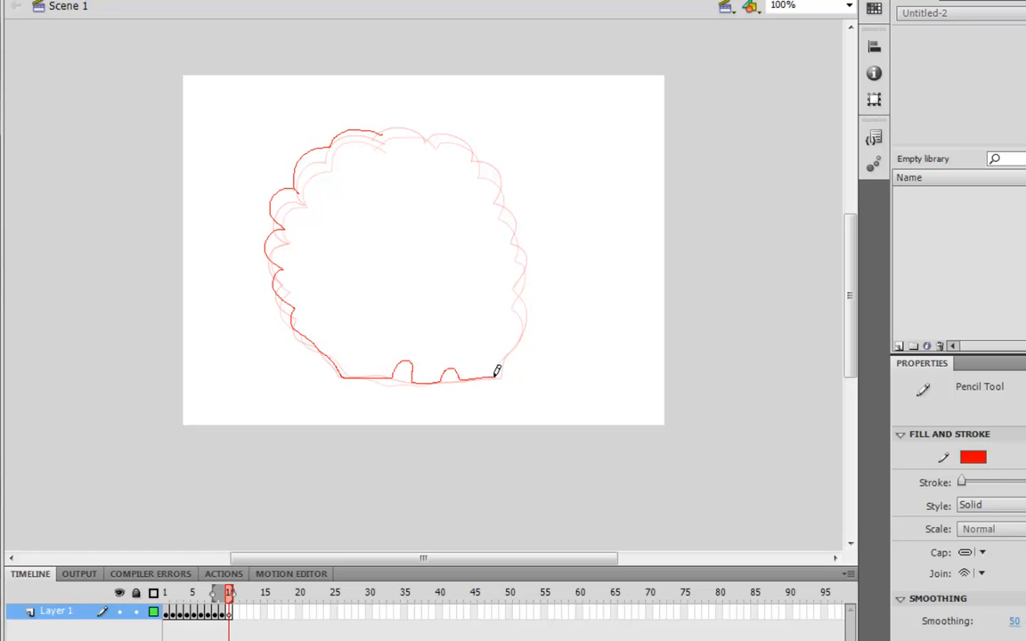
mouse_move(531, 290)
left_mouse_down()
mouse_move(526, 246)
mouse_move(510, 229)
mouse_move(510, 198)
mouse_move(494, 192)
mouse_move(484, 148)
mouse_move(432, 121)
mouse_move(367, 135)
mouse_move(360, 121)
mouse_move(298, 150)
mouse_move(270, 201)
mouse_move(275, 256)
mouse_move(284, 294)
mouse_move(343, 369)
left_mouse_up()
key("F7")
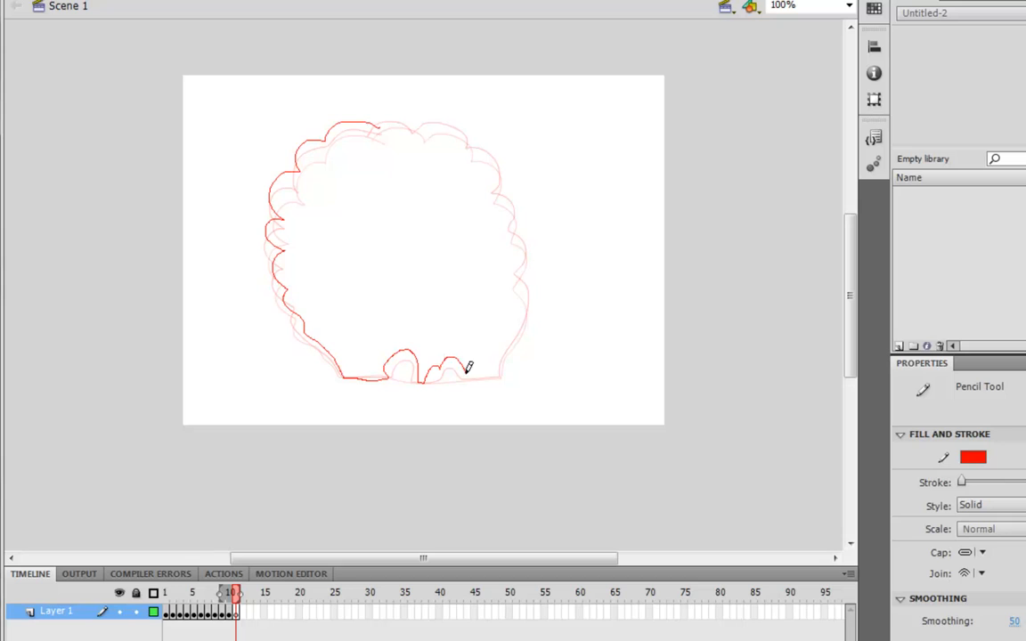
left_click_drag(521, 264, 509, 220)
mouse_move(492, 177)
left_mouse_down()
mouse_move(439, 116)
mouse_move(411, 128)
mouse_move(382, 116)
mouse_move(365, 129)
mouse_move(357, 114)
mouse_move(294, 141)
mouse_move(300, 165)
mouse_move(274, 185)
mouse_move(285, 208)
mouse_move(266, 253)
mouse_move(285, 275)
mouse_move(284, 297)
mouse_move(343, 366)
left_mouse_up()
Step: Add blank keyframes 12 and 13 and draw the cloud rising further, with taller arches eating into its base
key("F7")
mouse_move(393, 334)
left_mouse_down()
mouse_move(417, 368)
mouse_move(460, 347)
mouse_move(466, 369)
mouse_move(483, 371)
mouse_move(483, 339)
mouse_move(496, 366)
mouse_move(527, 288)
mouse_move(518, 231)
left_mouse_up()
mouse_move(509, 178)
left_mouse_down()
mouse_move(482, 134)
mouse_move(458, 131)
mouse_move(439, 101)
mouse_move(357, 125)
mouse_move(345, 96)
mouse_move(315, 123)
mouse_move(282, 133)
mouse_move(293, 156)
mouse_move(273, 186)
mouse_move(276, 273)
mouse_move(337, 363)
mouse_move(346, 352)
mouse_move(358, 368)
mouse_move(384, 322)
mouse_move(431, 355)
mouse_move(445, 327)
mouse_move(471, 359)
mouse_move(478, 340)
mouse_move(501, 339)
mouse_move(528, 266)
mouse_move(516, 197)
left_mouse_up()
key("F7")
mouse_move(494, 158)
left_mouse_down()
mouse_move(461, 115)
mouse_move(412, 96)
mouse_move(318, 97)
left_mouse_up()
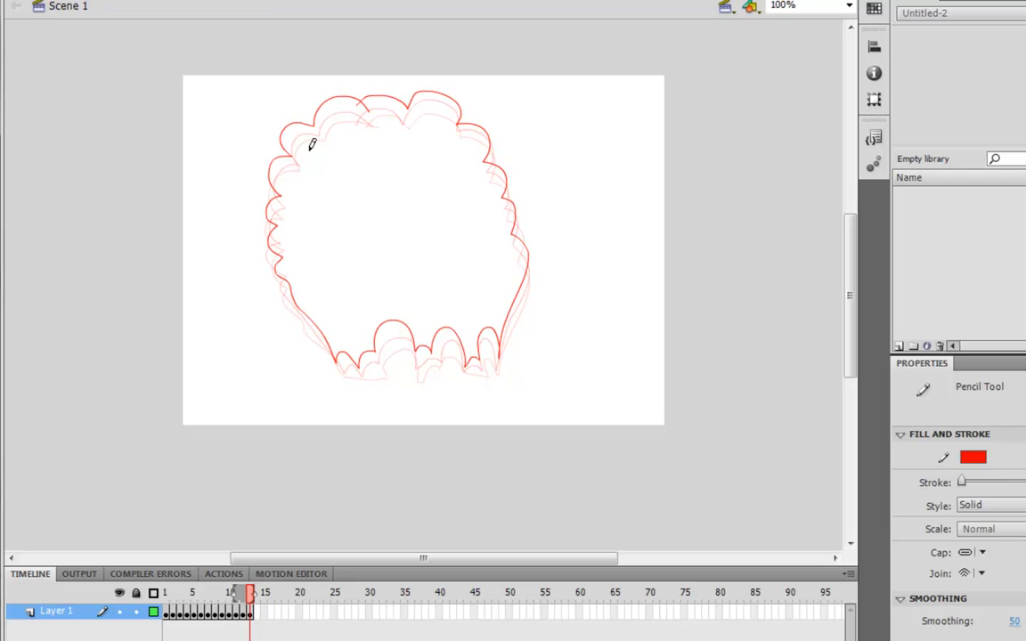
Step: Add a blank keyframe at frame 14 and draw two jagged holes in the lower cloud plus the raised outer outline
key("F7")
mouse_move(328, 290)
left_mouse_down()
mouse_move(339, 319)
mouse_move(339, 294)
mouse_move(362, 318)
mouse_move(363, 278)
mouse_move(358, 291)
mouse_move(337, 264)
mouse_move(326, 300)
left_mouse_up()
mouse_move(417, 290)
left_mouse_down()
mouse_move(440, 312)
mouse_move(459, 310)
mouse_move(449, 278)
mouse_move(412, 294)
left_mouse_up()
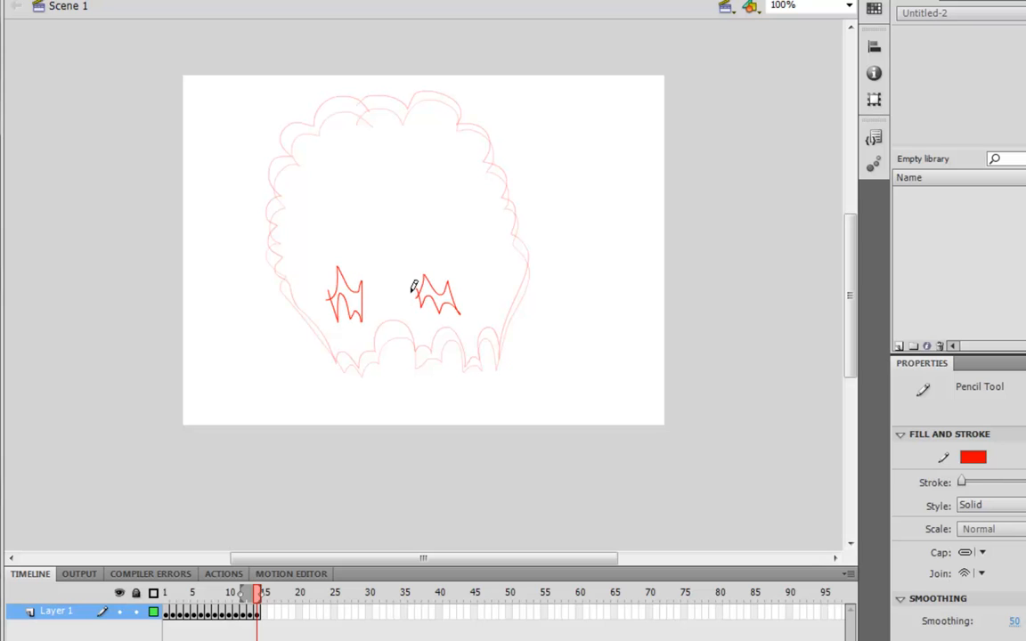
mouse_move(365, 91)
left_mouse_down()
mouse_move(324, 94)
mouse_move(284, 123)
mouse_move(287, 140)
mouse_move(270, 162)
mouse_move(283, 184)
mouse_move(266, 208)
mouse_move(275, 258)
mouse_move(322, 343)
mouse_move(333, 332)
mouse_move(369, 337)
left_mouse_up()
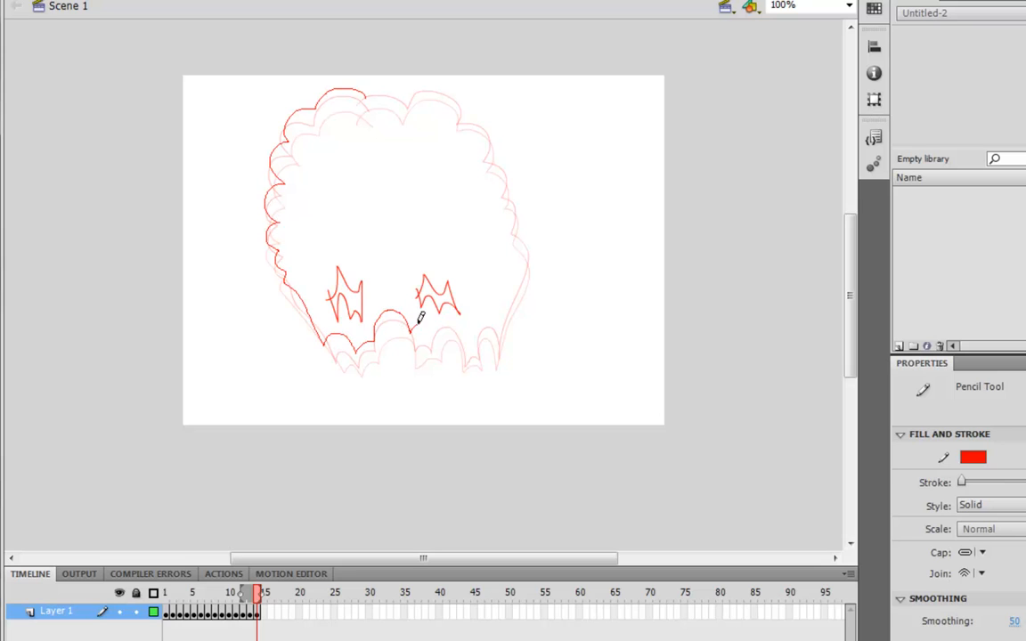
left_click_drag(476, 348, 500, 329)
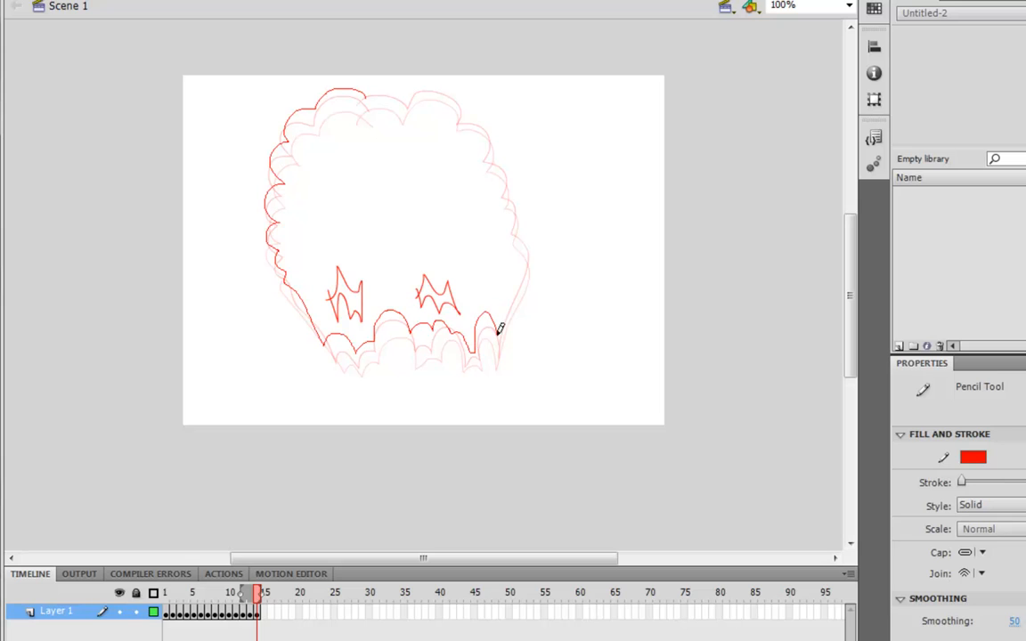
mouse_move(510, 285)
left_mouse_down()
mouse_move(524, 222)
mouse_move(469, 100)
mouse_move(423, 85)
mouse_move(319, 93)
left_mouse_up()
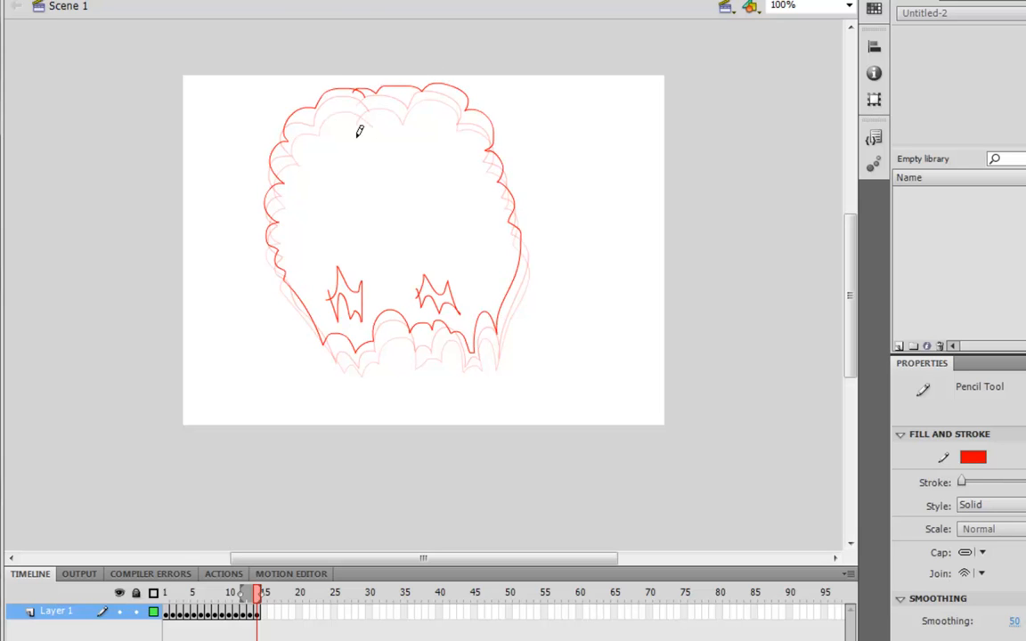
Step: Add a blank keyframe at frame 15 and draw both jagged holes larger, opening the second one into the cloud's base
key("F7")
mouse_move(349, 258)
left_mouse_down()
mouse_move(330, 305)
mouse_move(345, 298)
mouse_move(367, 310)
mouse_move(374, 279)
mouse_move(385, 288)
mouse_move(387, 258)
mouse_move(368, 240)
mouse_move(359, 266)
mouse_move(422, 235)
mouse_move(443, 261)
left_mouse_up()
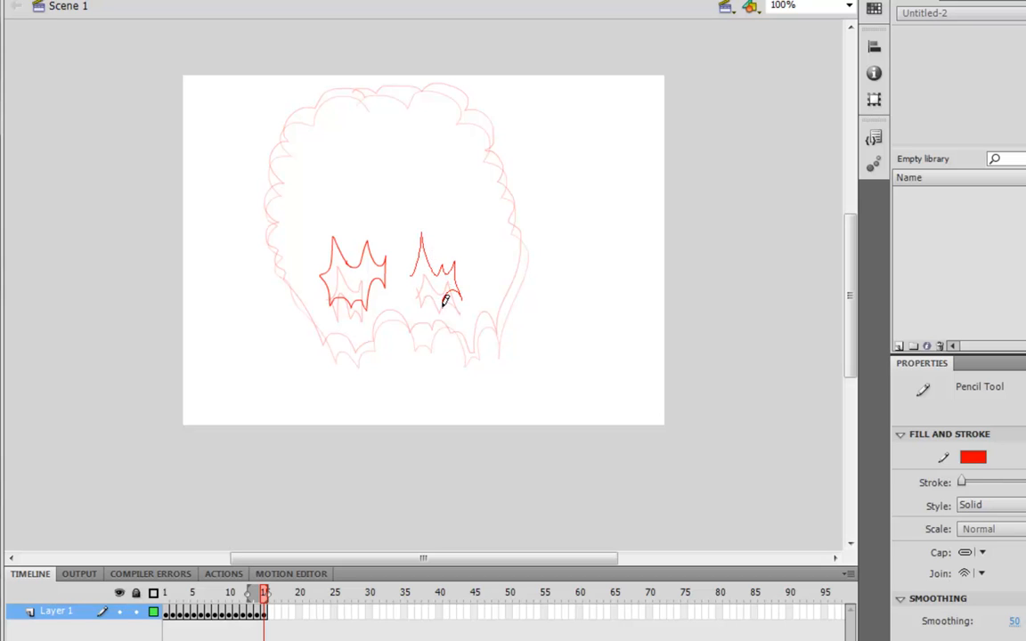
left_click_drag(447, 325, 473, 337)
mouse_move(490, 300)
left_mouse_down()
mouse_move(521, 220)
mouse_move(488, 109)
mouse_move(441, 77)
mouse_move(418, 88)
mouse_move(354, 82)
mouse_move(303, 99)
mouse_move(271, 145)
mouse_move(280, 196)
mouse_move(268, 251)
mouse_move(326, 326)
left_mouse_up()
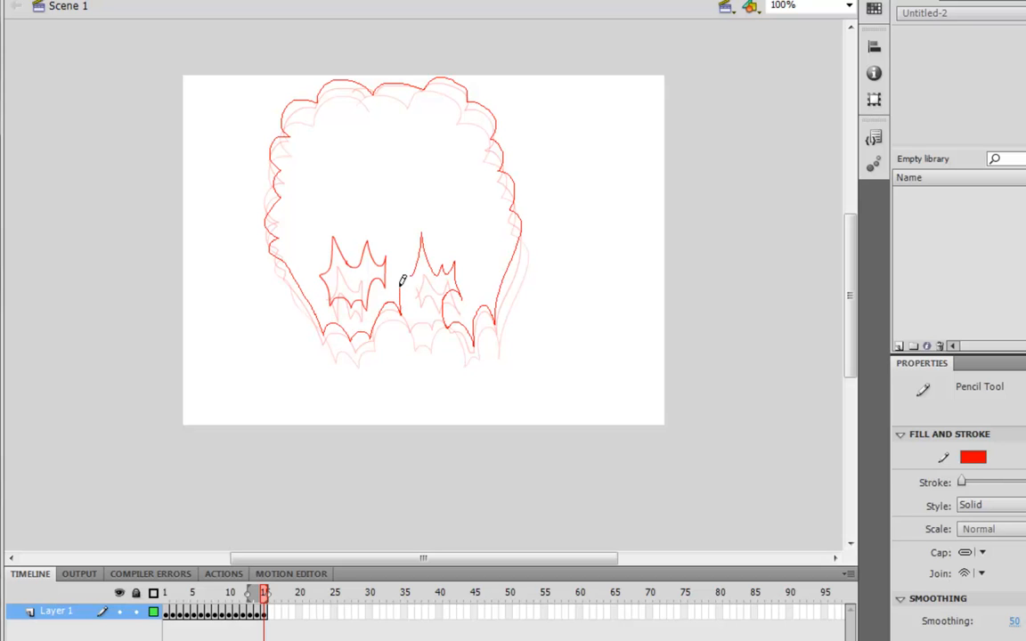
left_click_drag(415, 274, 473, 308)
Step: Add blank keyframes 16 and 17 and draw the rising cloud with its lower holes opened into a jagged underside
key("F7")
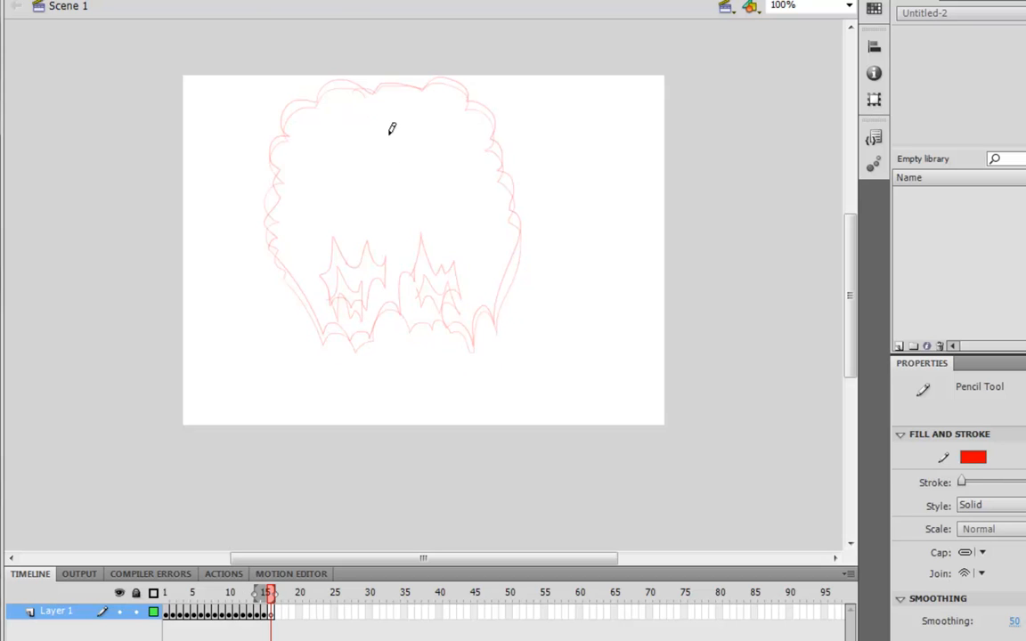
mouse_move(379, 86)
left_mouse_down()
mouse_move(355, 70)
mouse_move(303, 81)
mouse_move(280, 111)
mouse_move(291, 123)
mouse_move(266, 146)
mouse_move(276, 253)
mouse_move(325, 312)
mouse_move(318, 273)
mouse_move(331, 224)
mouse_move(351, 253)
mouse_move(368, 229)
mouse_move(380, 252)
mouse_move(393, 252)
mouse_move(393, 280)
mouse_move(412, 263)
mouse_move(423, 220)
mouse_move(430, 249)
mouse_move(451, 246)
mouse_move(468, 289)
mouse_move(465, 322)
mouse_move(485, 293)
mouse_move(495, 309)
mouse_move(519, 221)
mouse_move(503, 134)
mouse_move(441, 67)
mouse_move(374, 81)
mouse_move(343, 73)
left_mouse_up()
key("F7")
mouse_move(415, 65)
left_mouse_down()
mouse_move(382, 54)
mouse_move(369, 70)
mouse_move(333, 65)
mouse_move(323, 85)
mouse_move(294, 78)
mouse_move(287, 114)
mouse_move(265, 123)
mouse_move(278, 146)
mouse_move(268, 167)
mouse_move(275, 222)
mouse_move(307, 287)
mouse_move(328, 219)
mouse_move(359, 234)
mouse_move(369, 222)
mouse_move(399, 253)
mouse_move(414, 218)
mouse_move(464, 255)
mouse_move(471, 287)
mouse_move(484, 282)
mouse_move(523, 198)
mouse_move(495, 107)
mouse_move(477, 84)
mouse_move(414, 50)
left_mouse_up()
Step: Flip back and forth through the latest frames to check the motion, and add a small detached fragment below the cloud on frame 16
key("comma")
key("period")
key("comma")
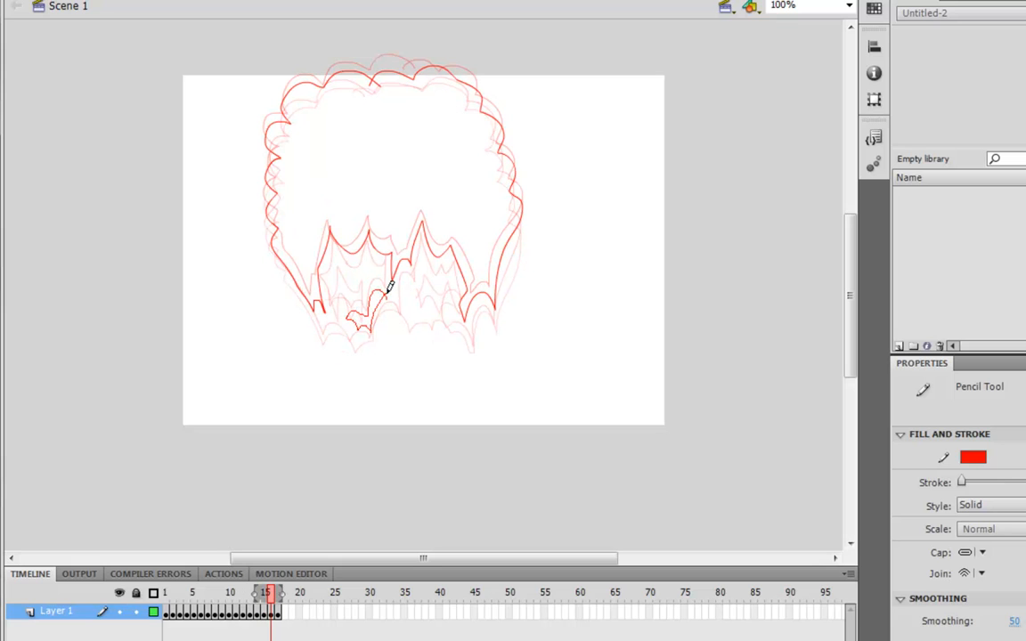
key("comma")
key("period")
key("comma")
key("comma")
key("period")
key("period")
key("period")
key("period")
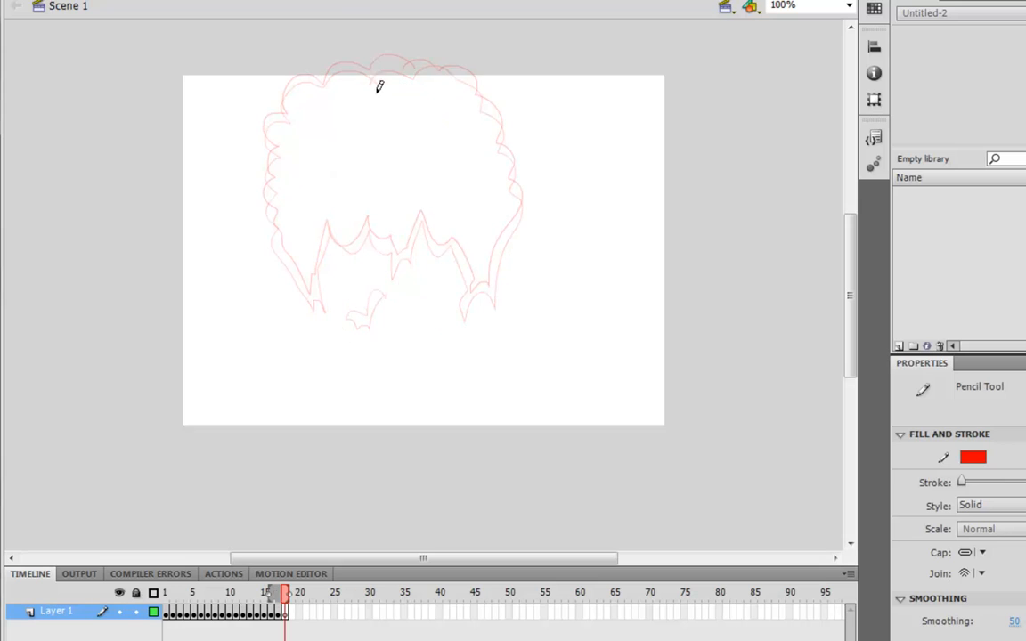
Step: Draw the dissipating cloud on frames 18 to 23, raising its underside and shrinking it toward the area above the stage
mouse_move(372, 54)
left_mouse_down()
mouse_move(301, 68)
mouse_move(290, 101)
mouse_move(265, 117)
mouse_move(297, 265)
mouse_move(319, 212)
mouse_move(329, 224)
mouse_move(357, 208)
mouse_move(401, 235)
mouse_move(422, 198)
mouse_move(434, 231)
mouse_move(457, 231)
mouse_move(478, 255)
mouse_move(508, 204)
mouse_move(515, 145)
mouse_move(476, 75)
mouse_move(411, 48)
mouse_move(299, 64)
mouse_move(272, 142)
mouse_move(298, 233)
mouse_move(329, 203)
mouse_move(335, 219)
mouse_move(378, 165)
mouse_move(387, 203)
mouse_move(426, 179)
mouse_move(439, 211)
mouse_move(479, 236)
mouse_move(515, 147)
mouse_move(499, 134)
mouse_move(486, 73)
mouse_move(415, 43)
mouse_move(352, 54)
mouse_move(323, 45)
mouse_move(300, 62)
mouse_move(278, 115)
mouse_move(290, 185)
mouse_move(329, 192)
mouse_move(355, 180)
mouse_move(371, 146)
mouse_move(323, 39)
mouse_move(292, 89)
mouse_move(281, 137)
mouse_move(300, 184)
mouse_move(360, 167)
mouse_move(477, 203)
mouse_move(491, 111)
mouse_move(457, 40)
mouse_move(366, 35)
mouse_move(285, 101)
mouse_move(308, 157)
mouse_move(416, 152)
mouse_move(473, 175)
mouse_move(497, 112)
mouse_move(462, 50)
mouse_move(375, 28)
mouse_move(319, 55)
mouse_move(292, 119)
mouse_move(348, 142)
mouse_move(378, 89)
mouse_move(398, 123)
mouse_move(450, 138)
mouse_move(451, 29)
mouse_move(349, 30)
mouse_move(288, 105)
mouse_move(335, 138)
mouse_move(369, 81)
left_mouse_up()
key("F7")
key("F7")
key("F7")
key("F7")
key("F7")
mouse_move(398, 48)
left_mouse_down()
mouse_move(407, 100)
mouse_move(451, 106)
mouse_move(426, 27)
mouse_move(361, 19)
mouse_move(345, 27)
mouse_move(301, 110)
mouse_move(348, 57)
mouse_move(329, 36)
mouse_move(408, 70)
mouse_move(469, 81)
mouse_move(406, 16)
left_mouse_up()
Step: Add blank keyframes 24 and 25 and draw the cloud as two separate, shrinking smoke remnants above the stage
key("F7")
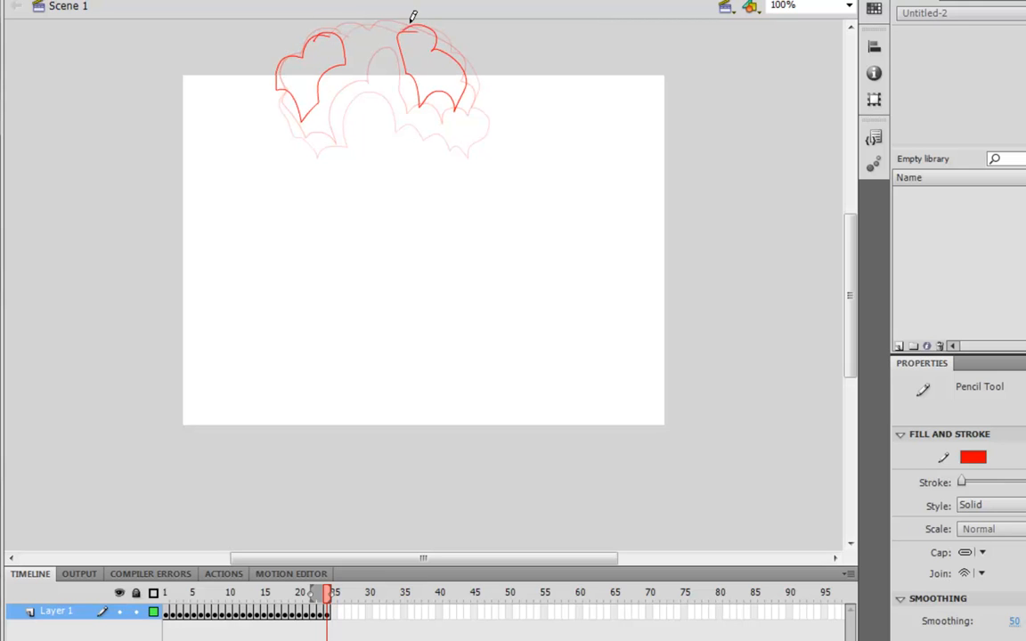
key("F7")
mouse_move(302, 39)
left_mouse_down()
mouse_move(294, 80)
mouse_move(342, 37)
left_mouse_up()
mouse_move(424, 18)
left_mouse_down()
mouse_move(409, 57)
mouse_move(441, 70)
mouse_move(447, 50)
mouse_move(431, 23)
left_mouse_up()
Step: Add blank keyframes up to frame 27 and draw the two smoke remnants above the stage shrinking to tiny fragments
key("F7")
left_click_drag(305, 46, 324, 37)
mouse_move(428, 37)
left_mouse_down()
mouse_move(434, 72)
mouse_move(438, 51)
mouse_move(415, 27)
left_mouse_up()
key("F7")
left_click_drag(313, 39, 317, 38)
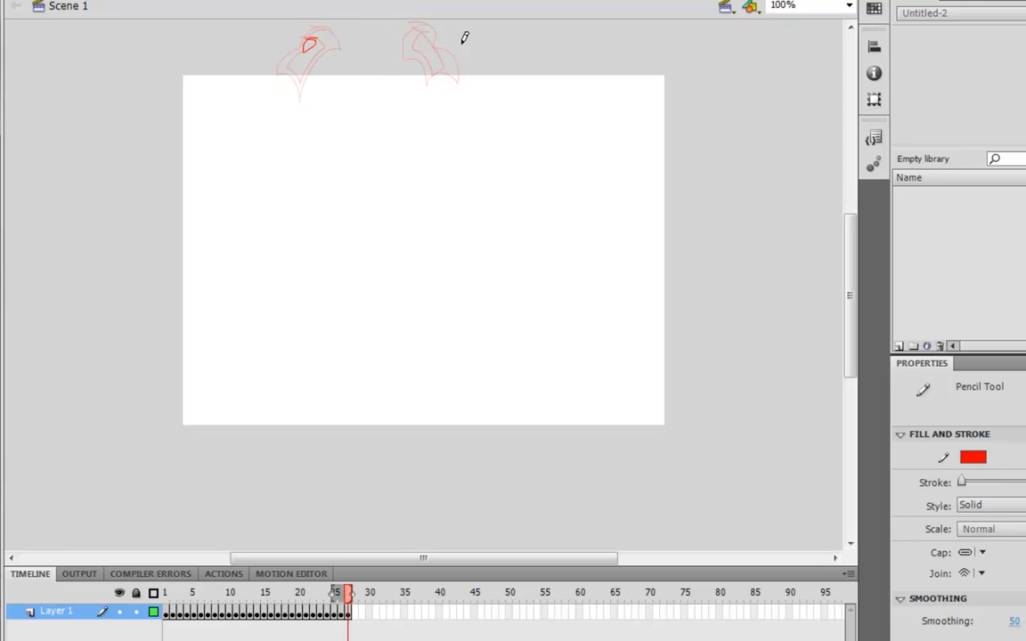
left_click_drag(422, 30, 413, 29)
Step: Play the whole explosion animation from frame 1 several times to check its motion, and return to the start
left_click(165, 610)
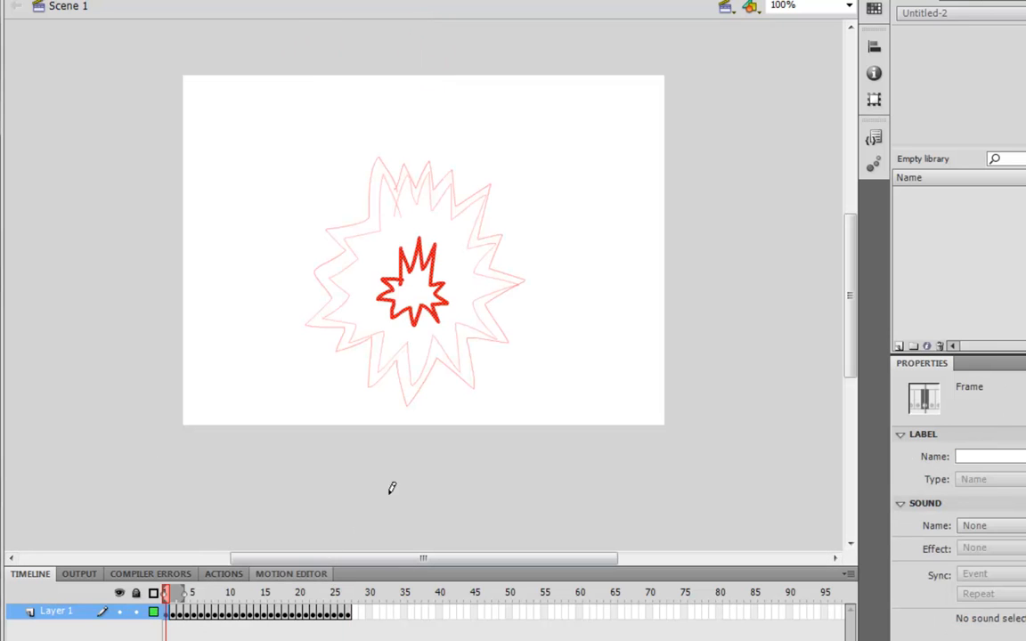
key("Return")
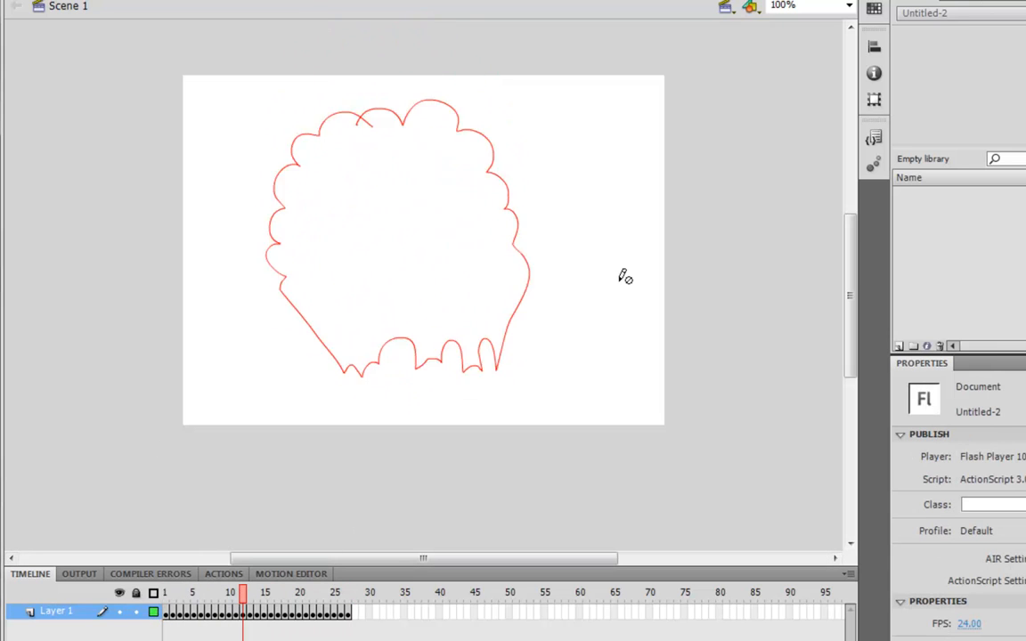
key("Return")
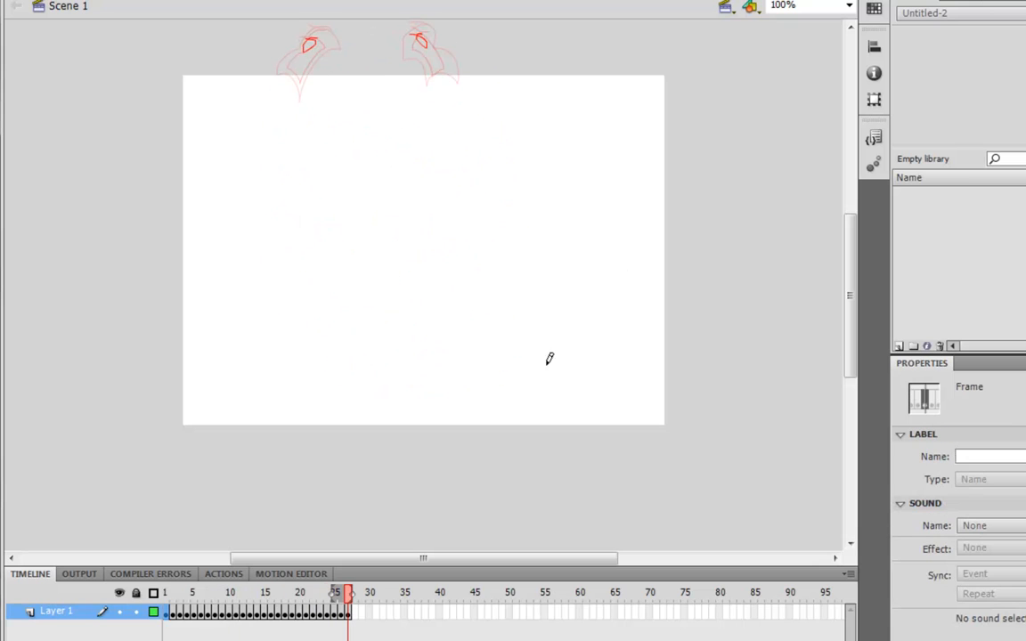
left_click(168, 611)
key("Return")
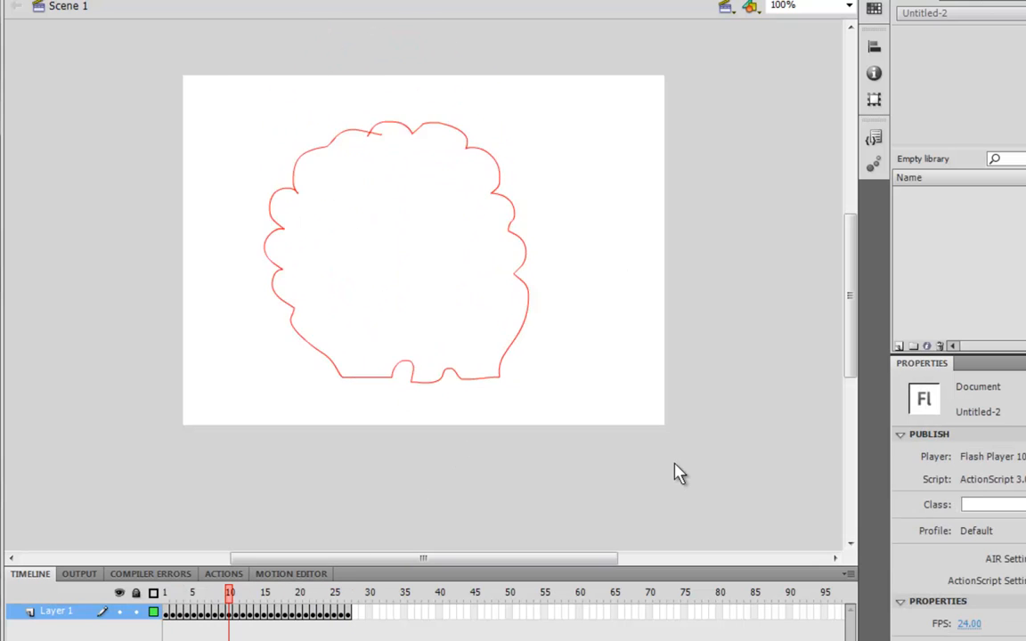
key("Return")
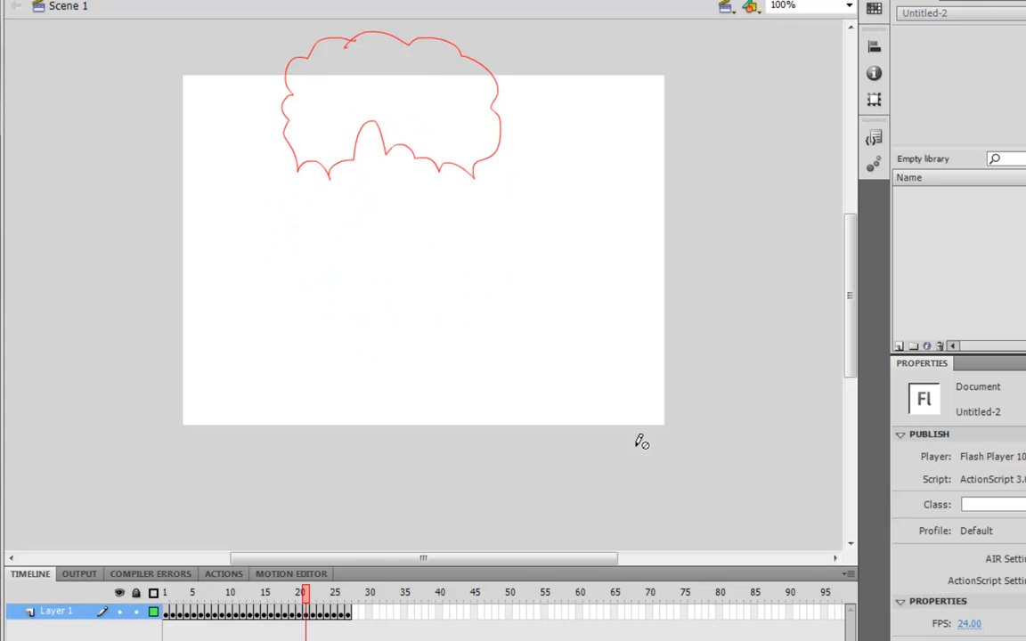
left_click_drag(212, 594, 165, 595)
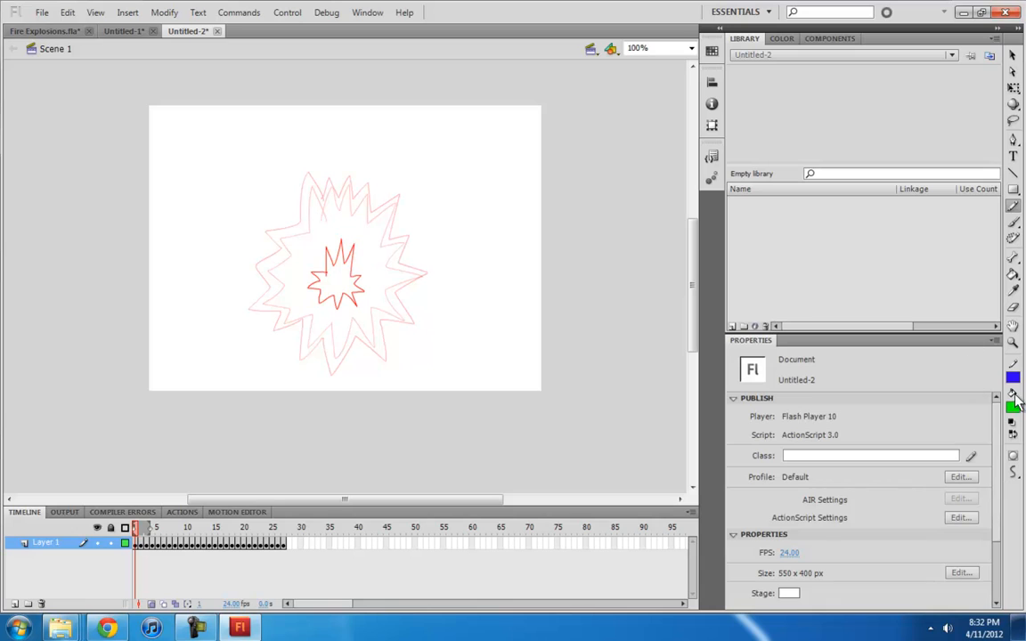
Step: Set the fill colour to green and fill the small burst on frame 1 with the Paint Bucket
left_click(1012, 407)
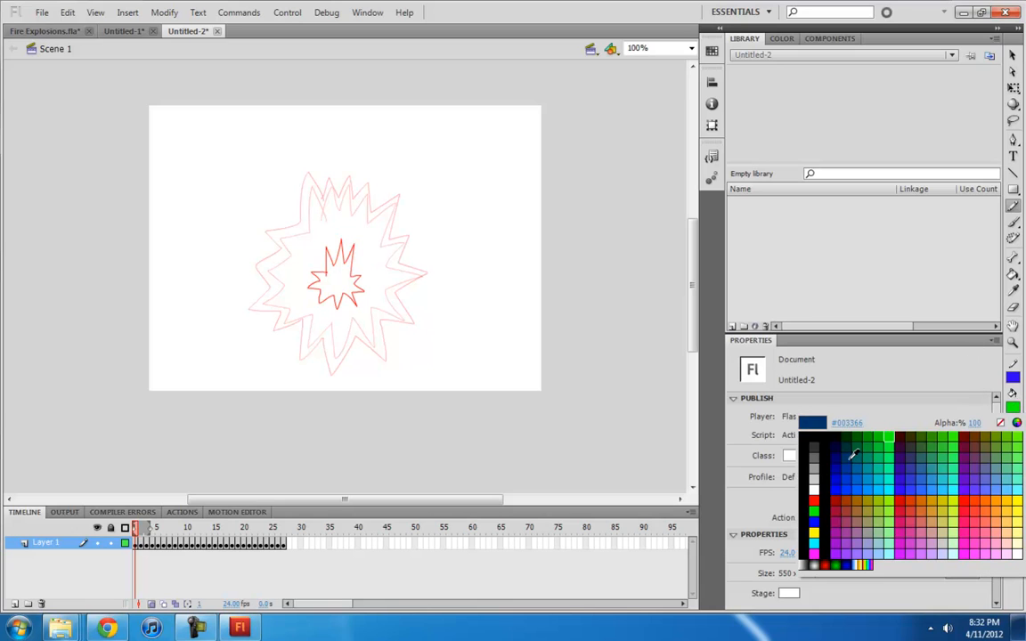
left_click(1013, 506)
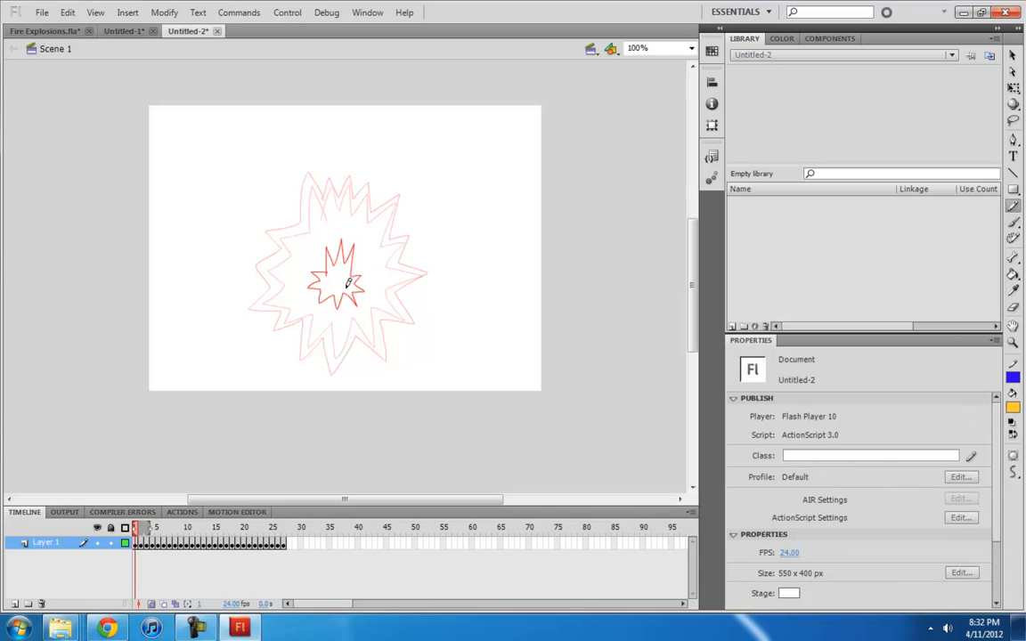
left_click(1013, 407)
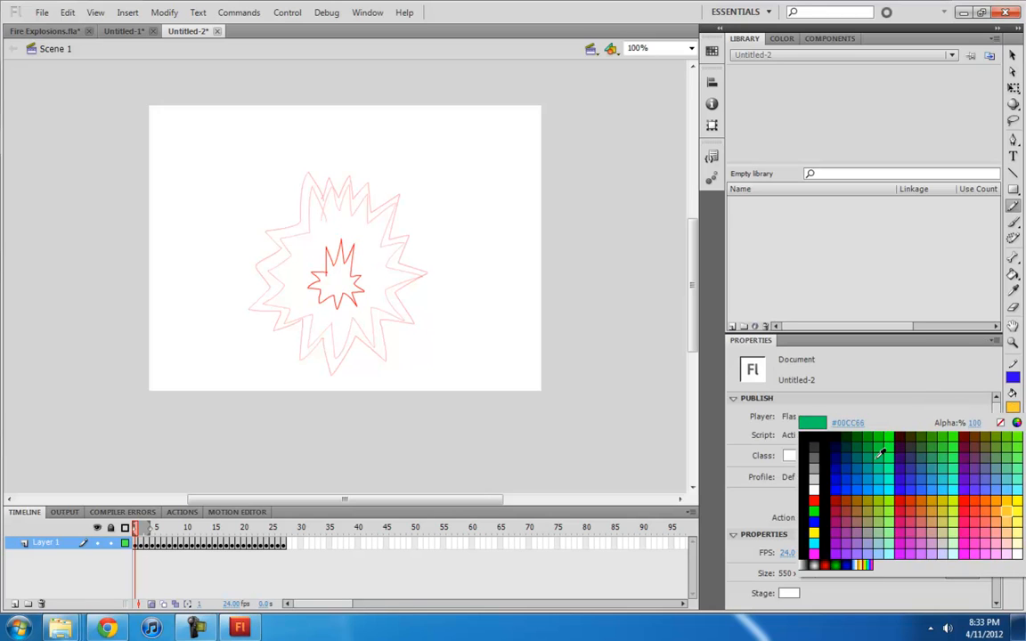
left_click(790, 410)
key("k")
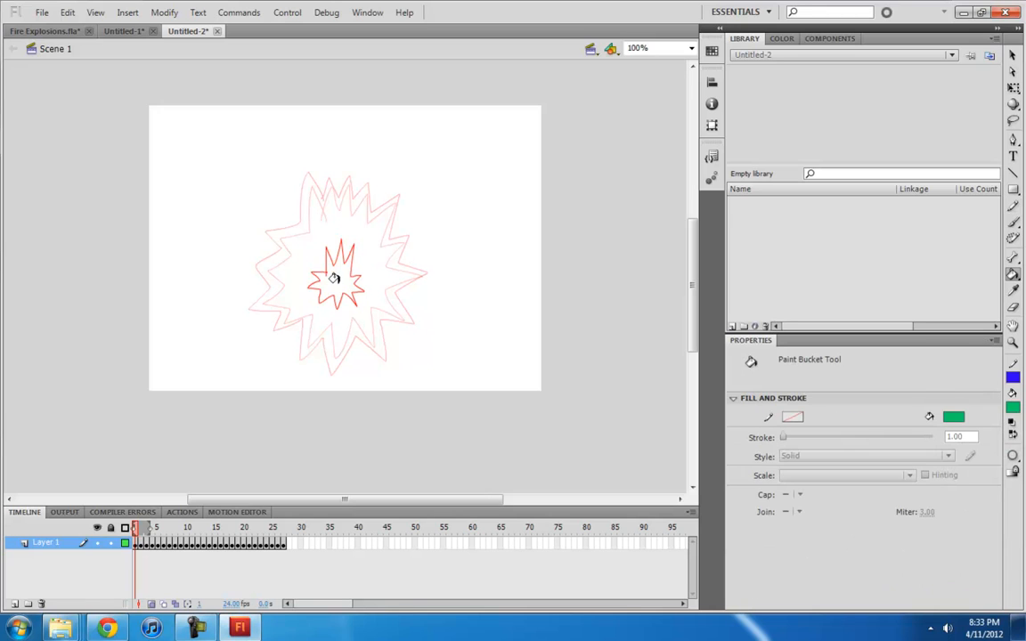
left_click(335, 280)
Step: Turn off onion skinning and fill the spiky bursts on frames 2 and 3 with green
key(".")
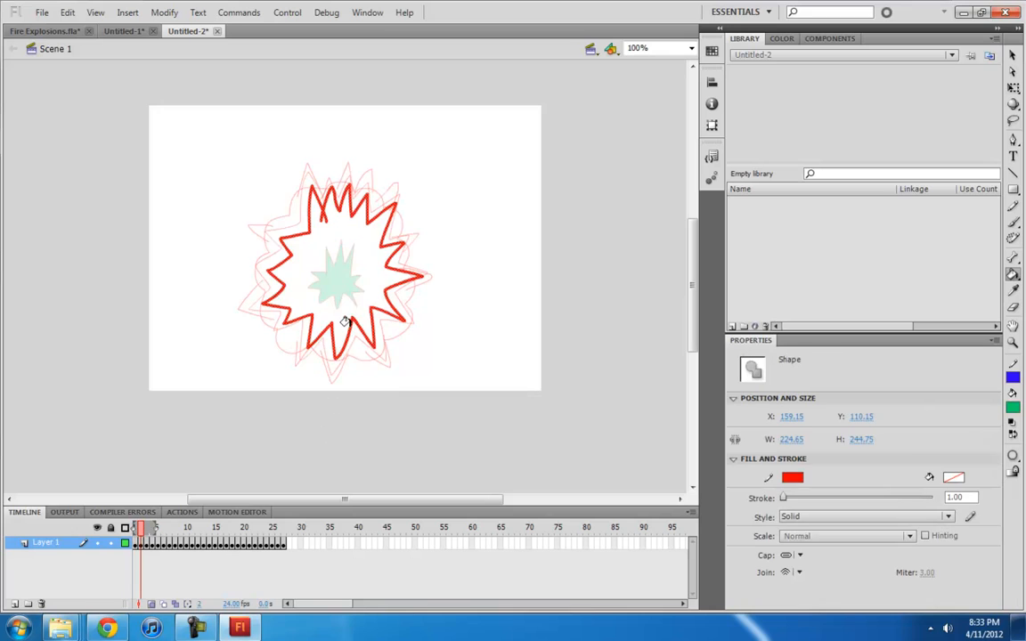
left_click(153, 605)
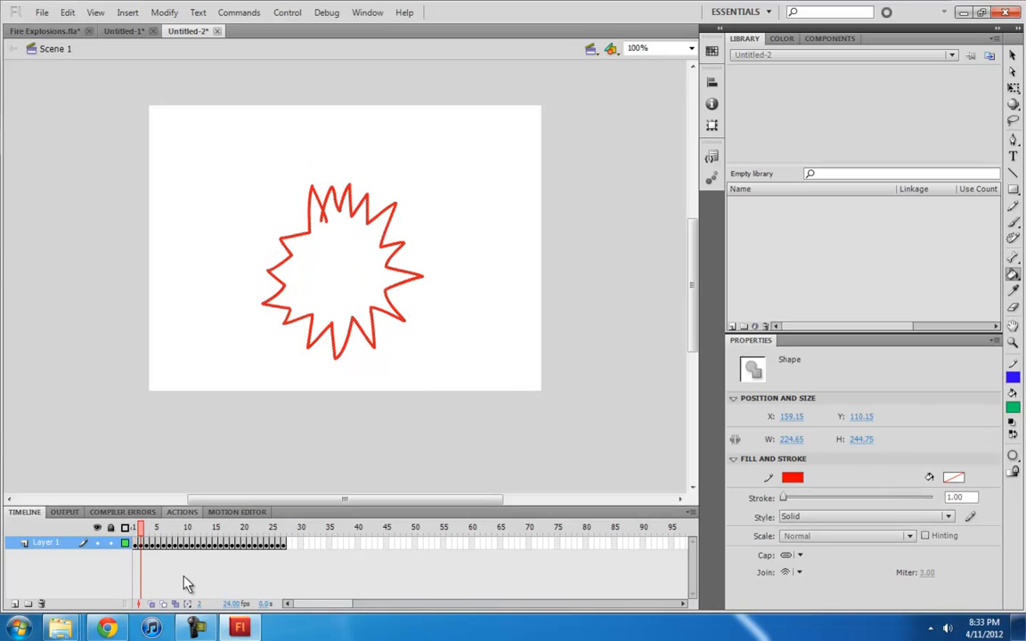
left_click(337, 265)
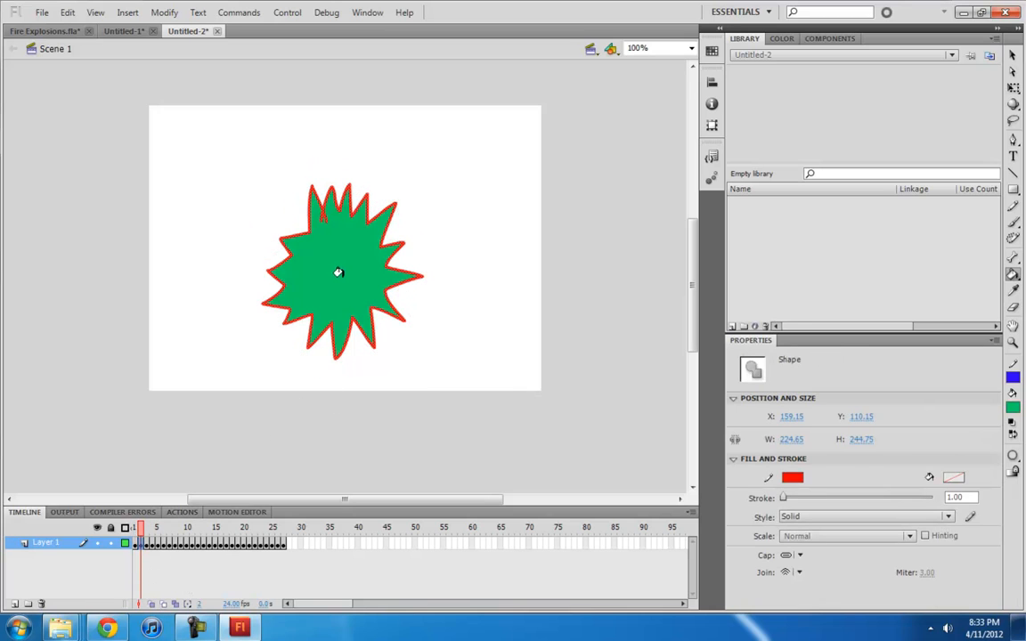
key(".")
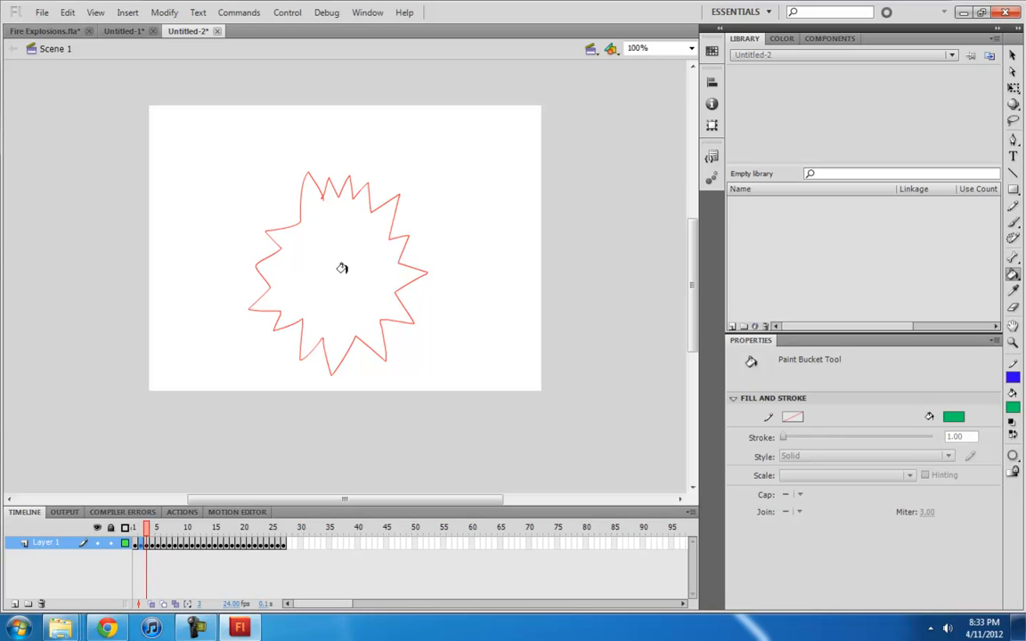
left_click(343, 285)
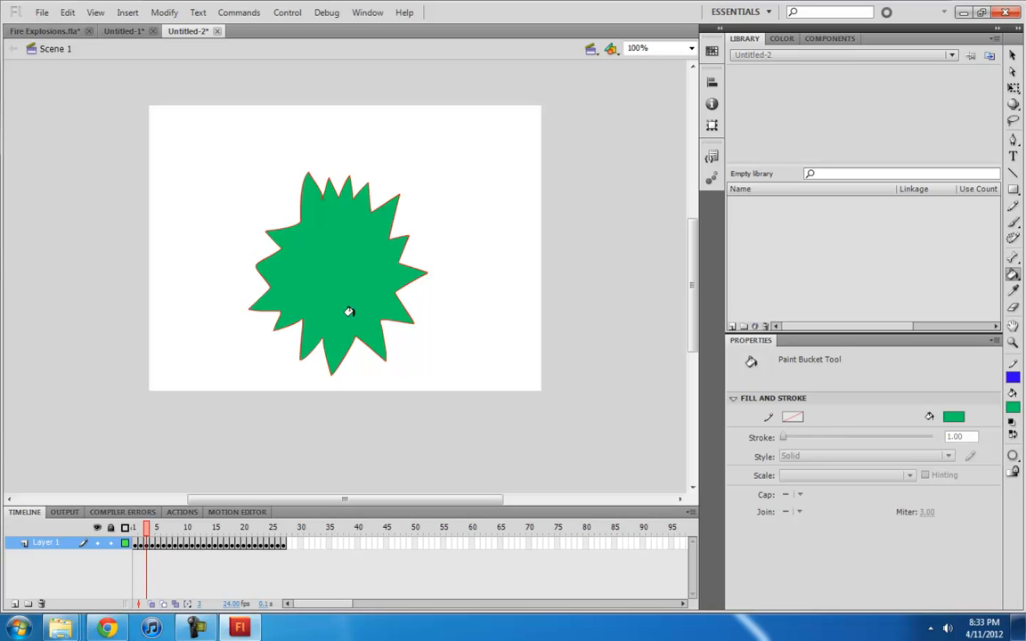
Step: Fill the puffy burst on frame 4 with green, including every spike protruding around its edge
key(".")
left_click(348, 254)
left_click(308, 178)
left_click(257, 234)
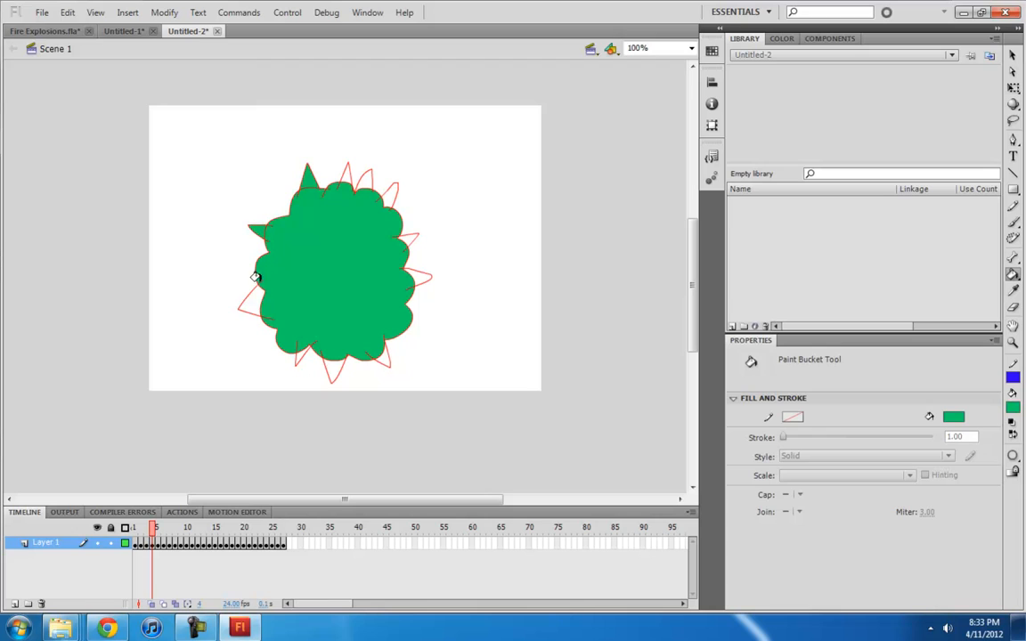
left_click(252, 301)
left_click(296, 354)
left_click(328, 359)
left_click(382, 354)
left_click(408, 280)
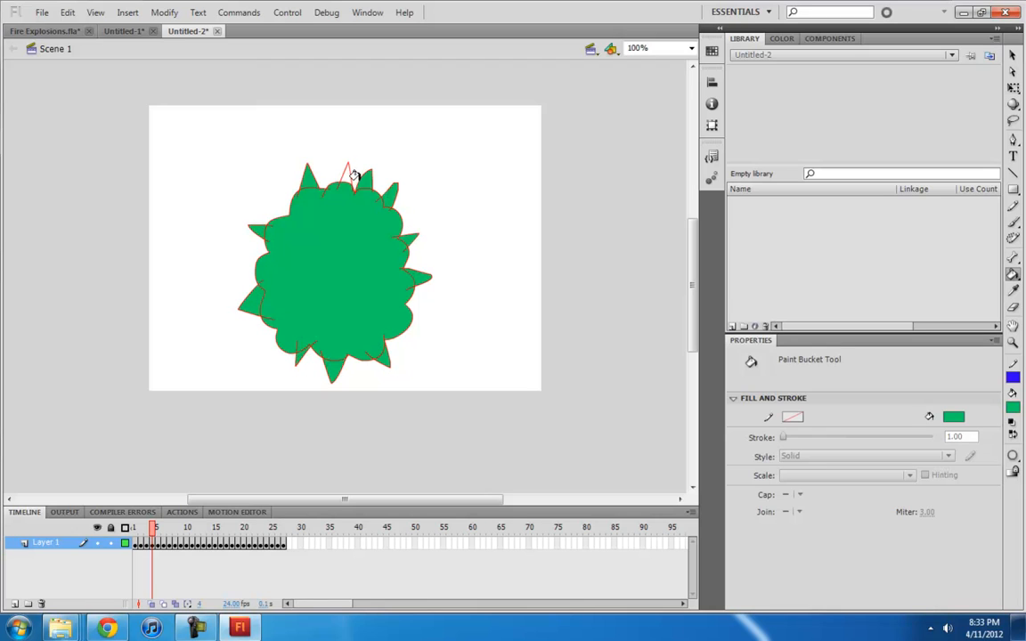
Step: Fill the billowing cloud with green frame by frame from frame 5 to frame 15, leaving its holes empty
key(".")
left_click(321, 275)
key(".")
left_click(323, 275)
key(".")
left_click(323, 271)
key(".")
left_click(325, 246)
key(".")
left_click(322, 246)
left_click(317, 264)
key(".")
left_click(312, 250)
key(".")
left_click(309, 239)
key(".")
key(".")
key(".")
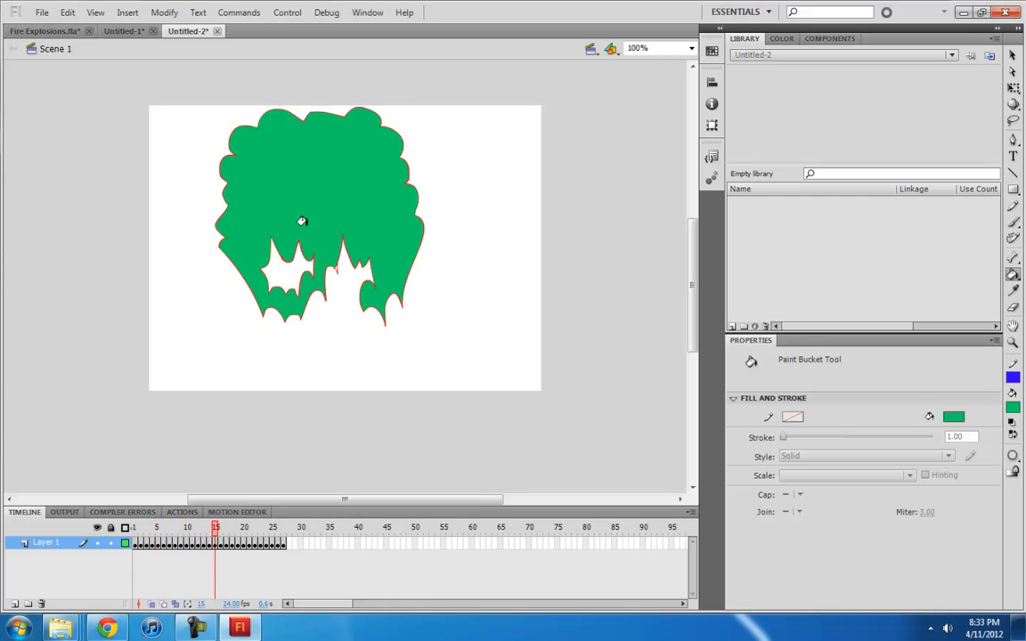
left_click(297, 212)
left_click(298, 293)
Step: Continue filling the rising, shrinking cloud with green from frame 16 until it splits into remnants
key(".")
key(".")
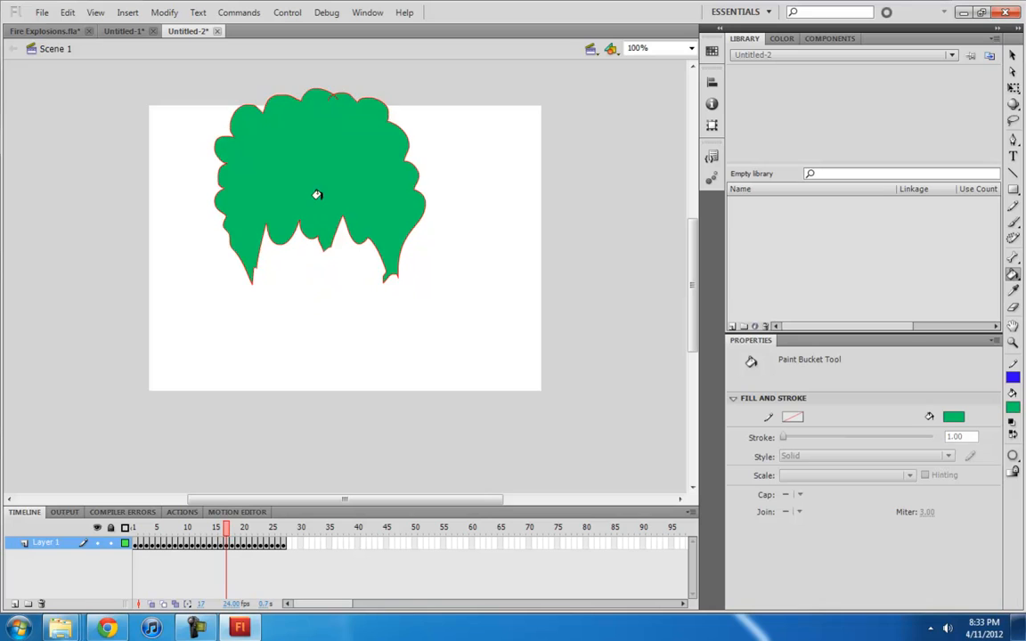
left_click(314, 193)
key(".")
key(".")
key(".")
key(".")
key(".")
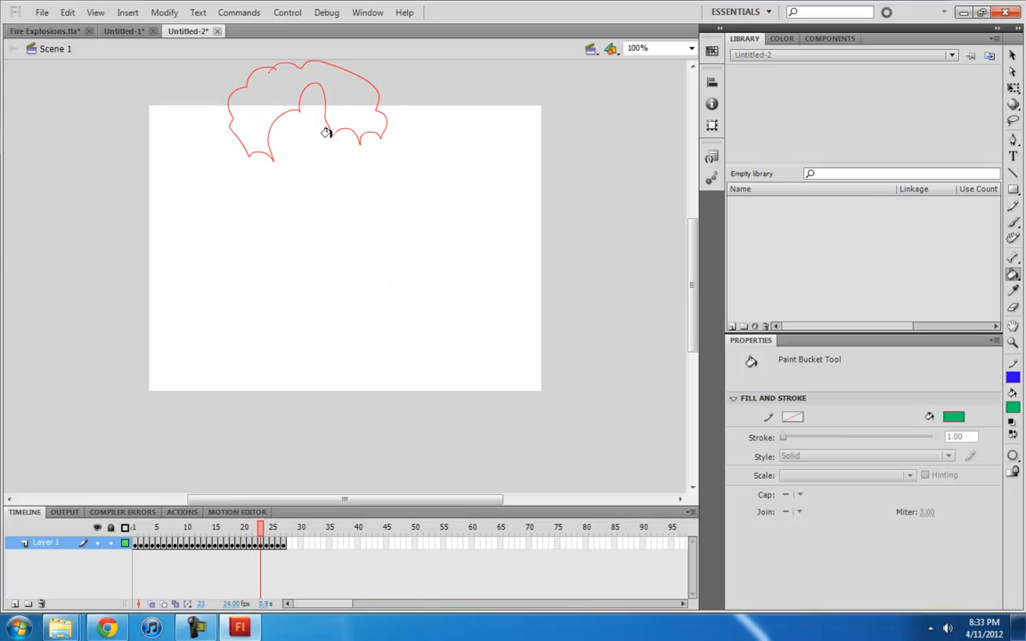
key(".")
left_click(330, 116)
Step: Fill both smoke remnants with green on the last frames through frame 27, and play the animation
key(".")
left_click(252, 82)
left_click(345, 87)
key(".")
left_click(246, 86)
left_click(342, 83)
key(".")
left_click(342, 79)
left_click(251, 81)
key("Return")
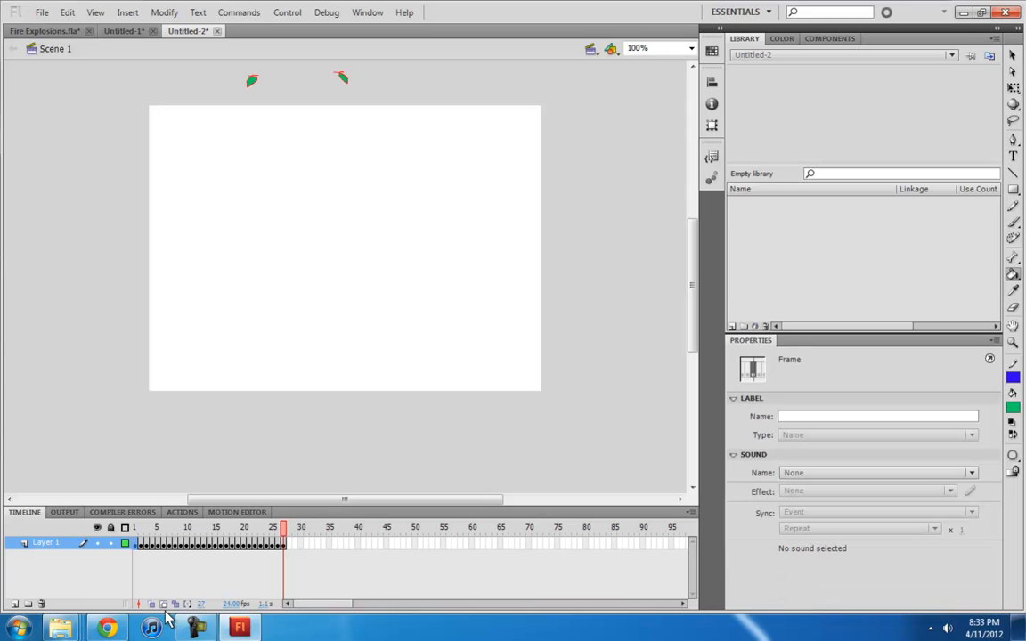
Step: Add a new layer above the explosion layer and set the Pencil's stroke colour to blue
left_click(15, 604)
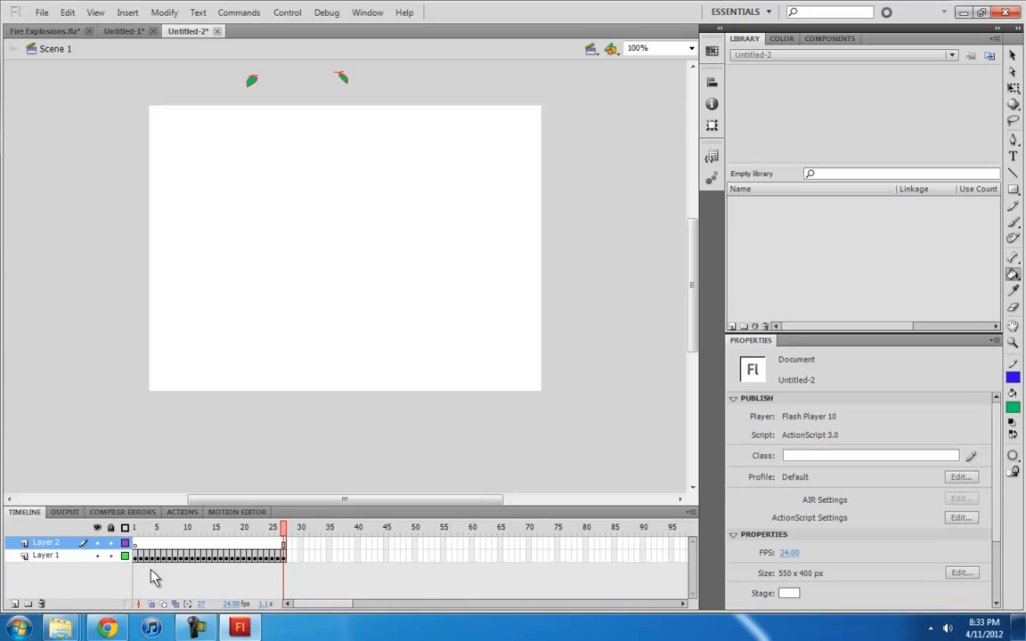
key("y")
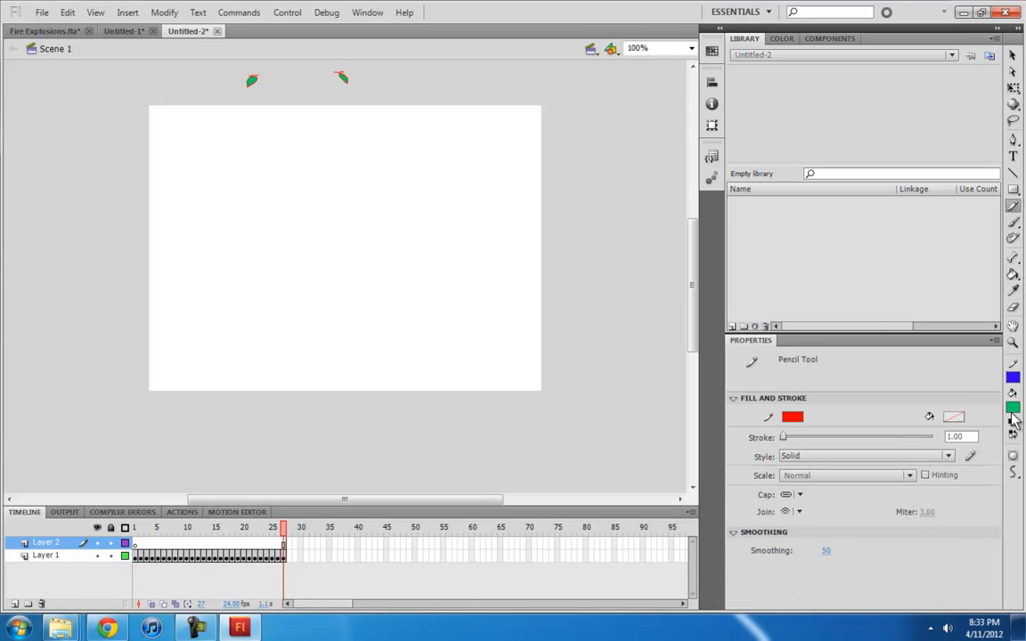
left_click(791, 416)
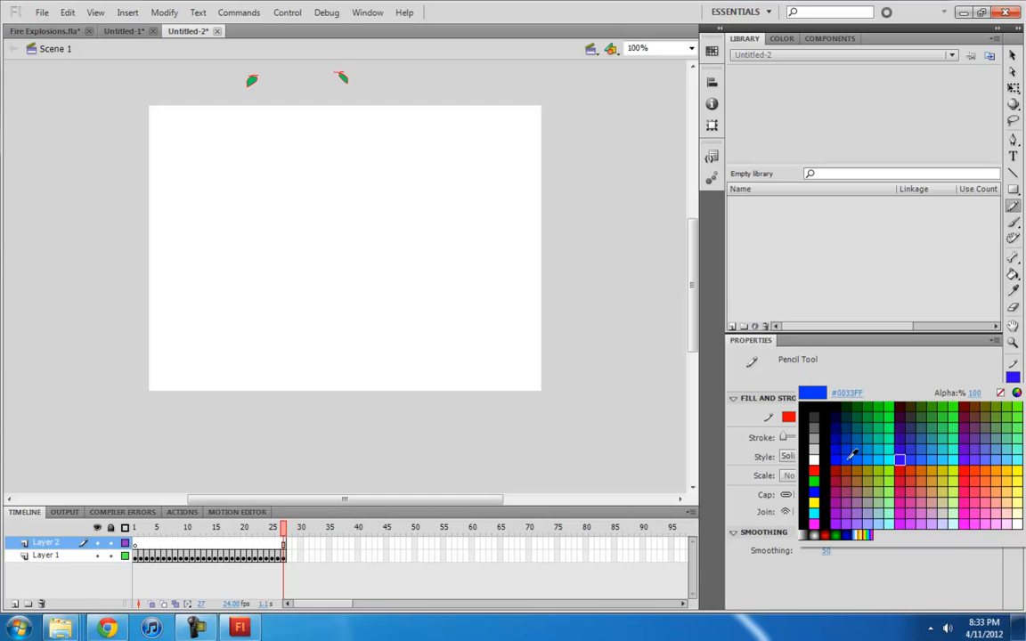
left_click(864, 452)
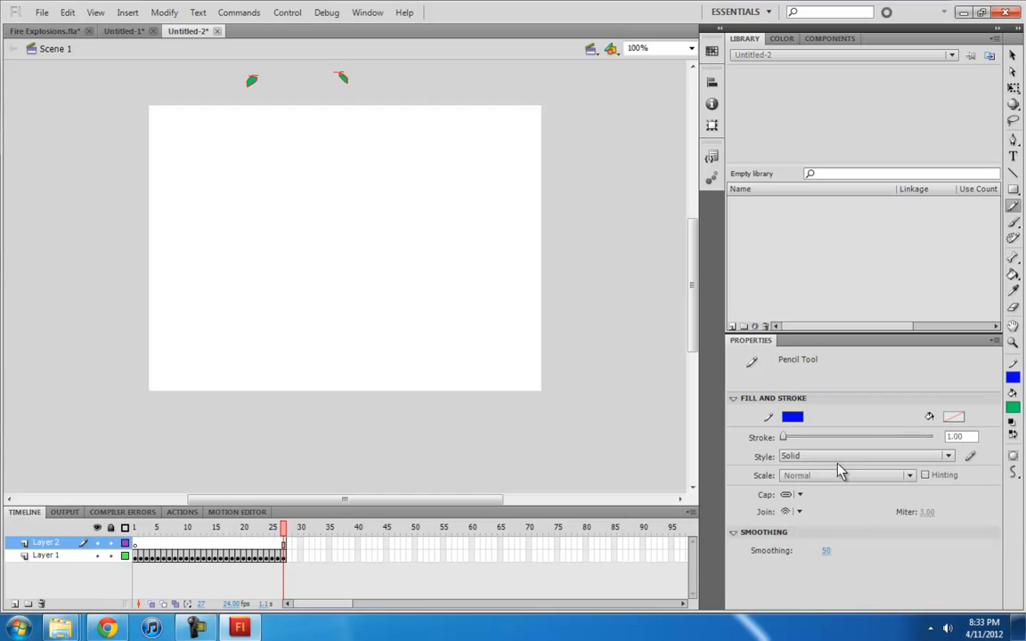
Step: Go to frame 1 of Layer 2 and lock Layer 1
left_click(146, 544)
left_click(135, 544)
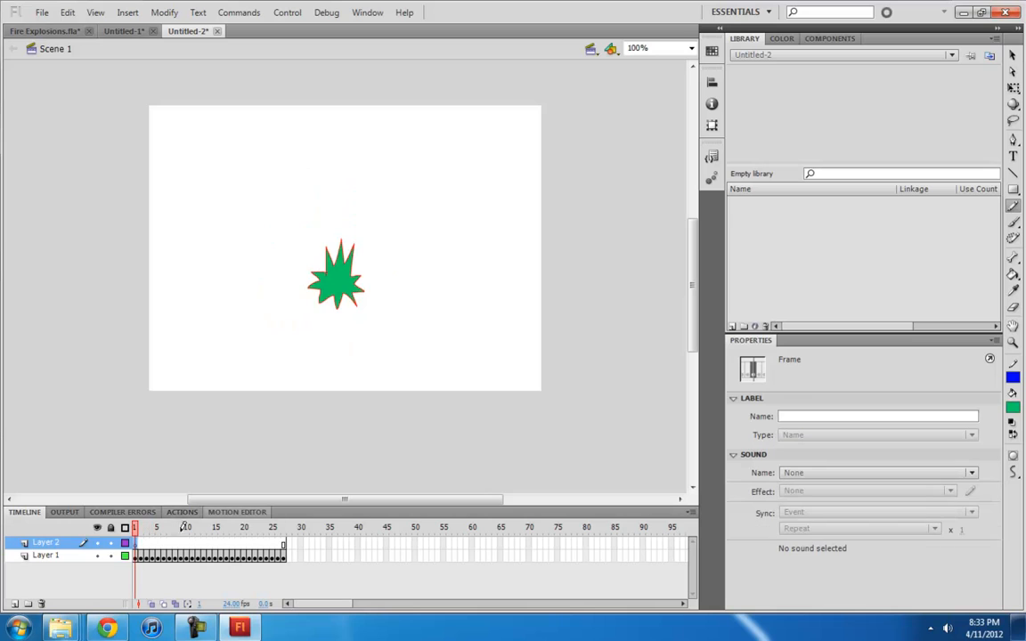
left_click(109, 554)
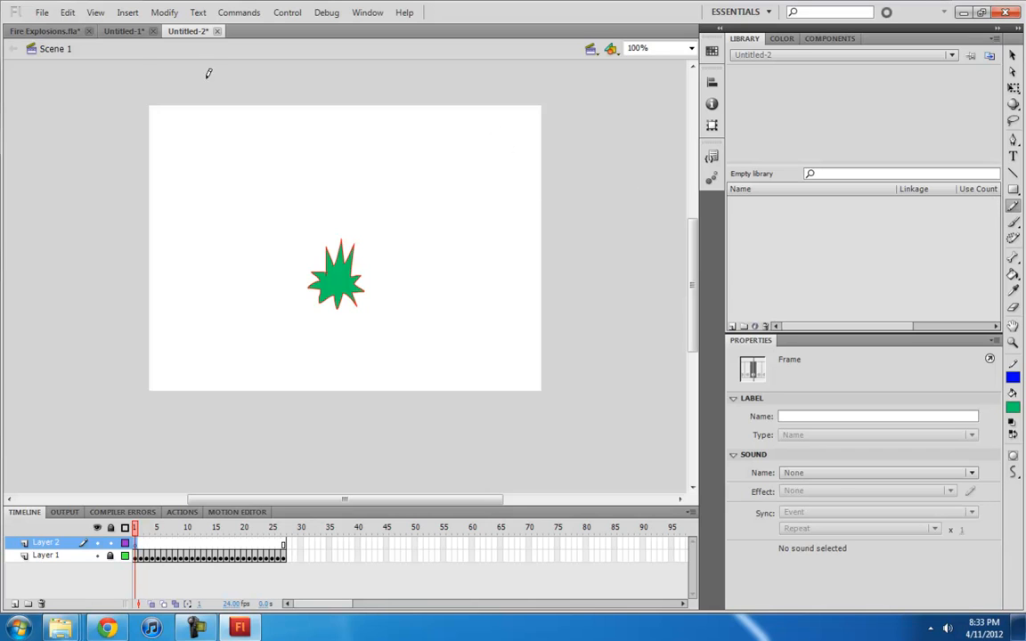
Step: Open the explosionhuge symbol in Fire Explosions.fla and scrub through frames 1 to 20 to study its inner shading shapes
left_click(44, 32)
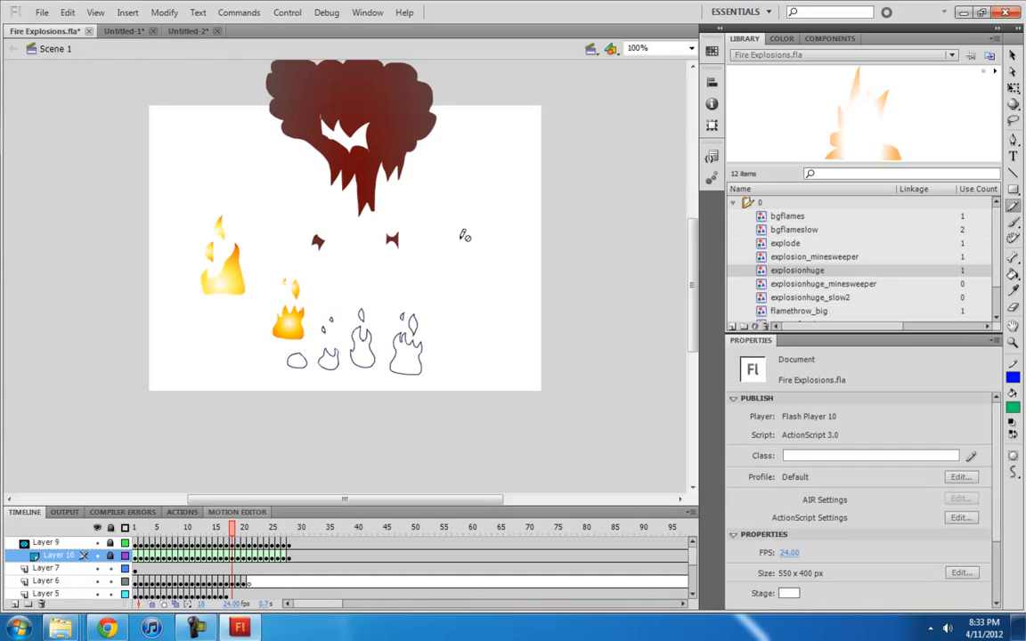
double_click(728, 270)
left_click_drag(137, 531, 226, 532)
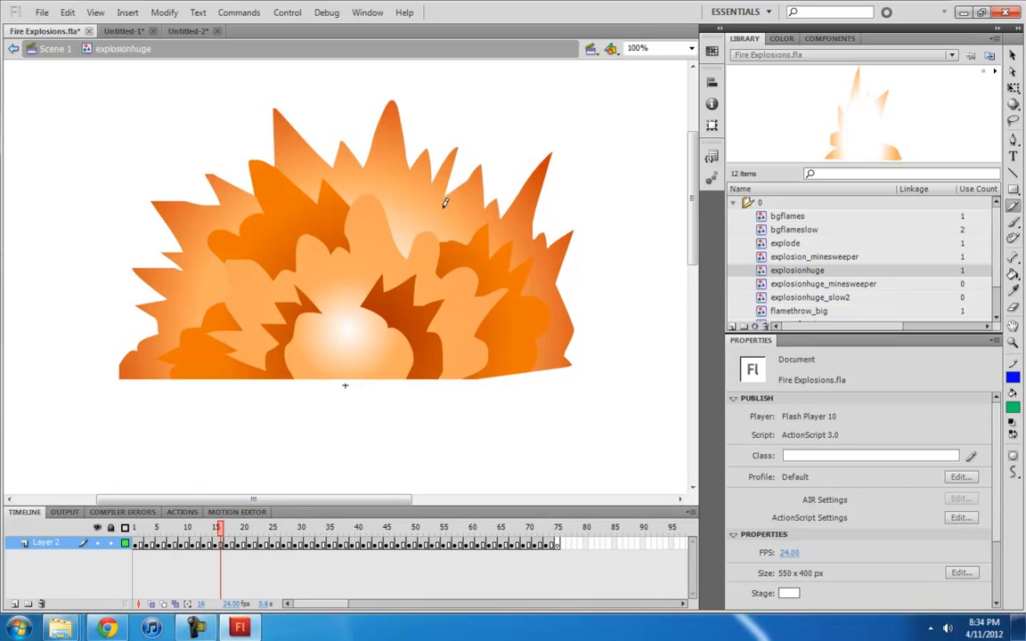
left_click_drag(222, 532, 245, 531)
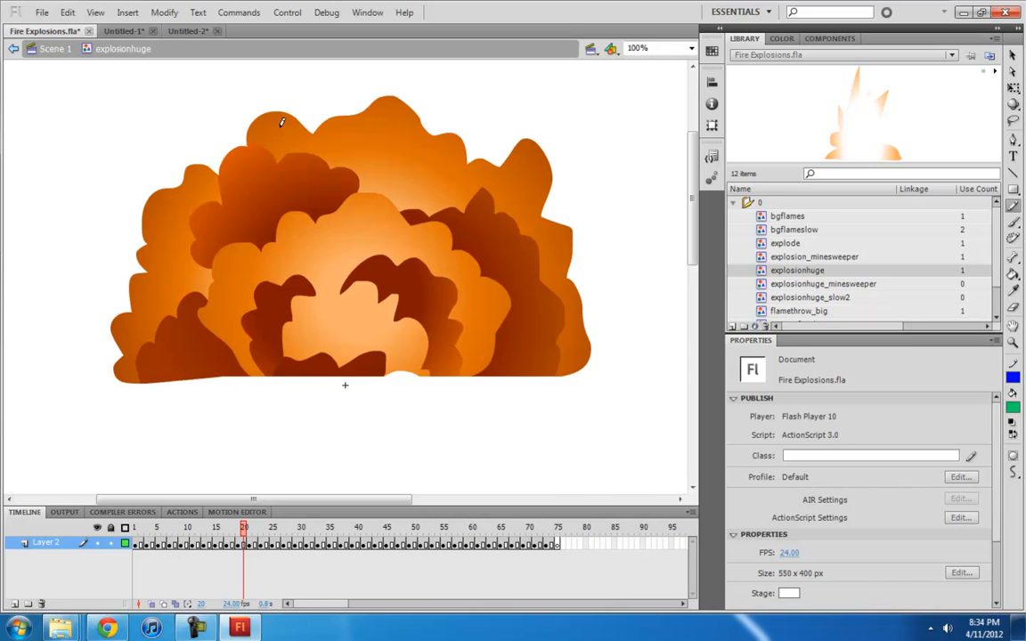
mouse_move(233, 532)
left_mouse_down()
mouse_move(254, 531)
mouse_move(215, 532)
left_mouse_up()
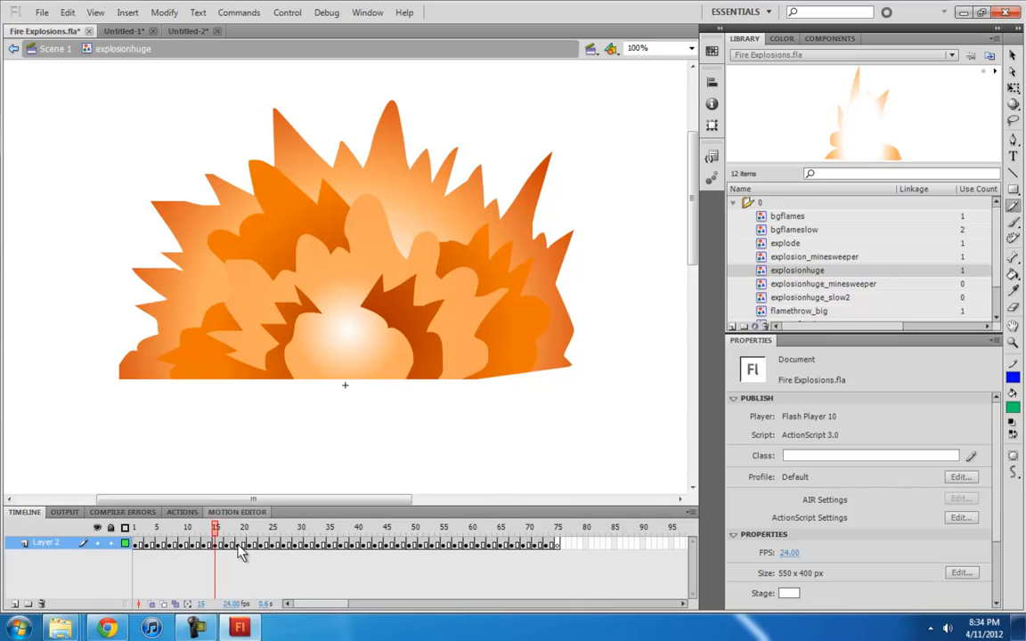
Step: Return to Untitled-2 and draw a jagged blue burst outline inside the green explosion at frame 2, on Layer 2
left_click(189, 31)
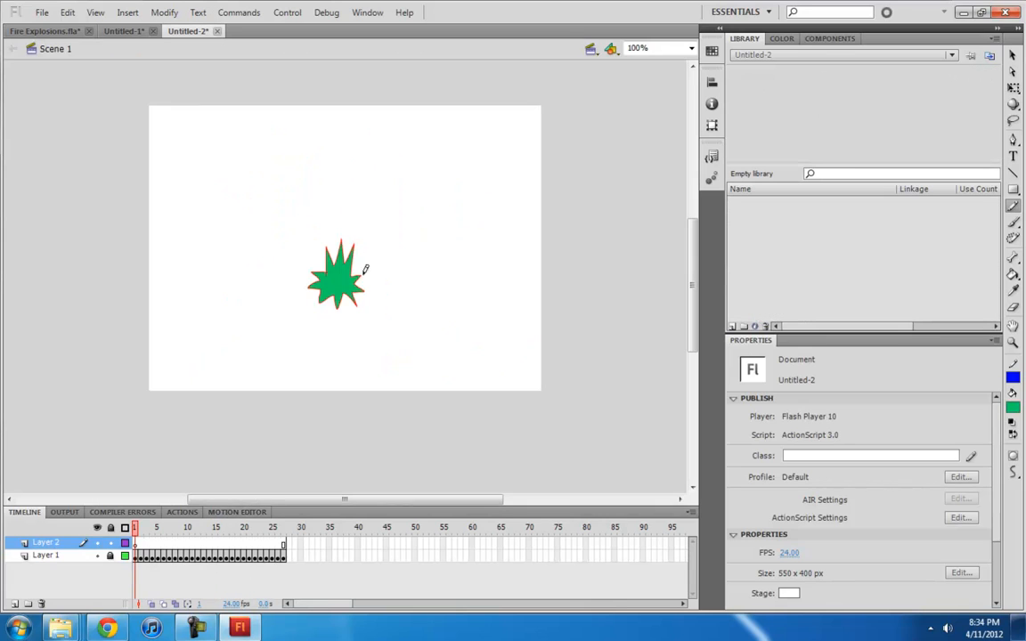
left_click(140, 528)
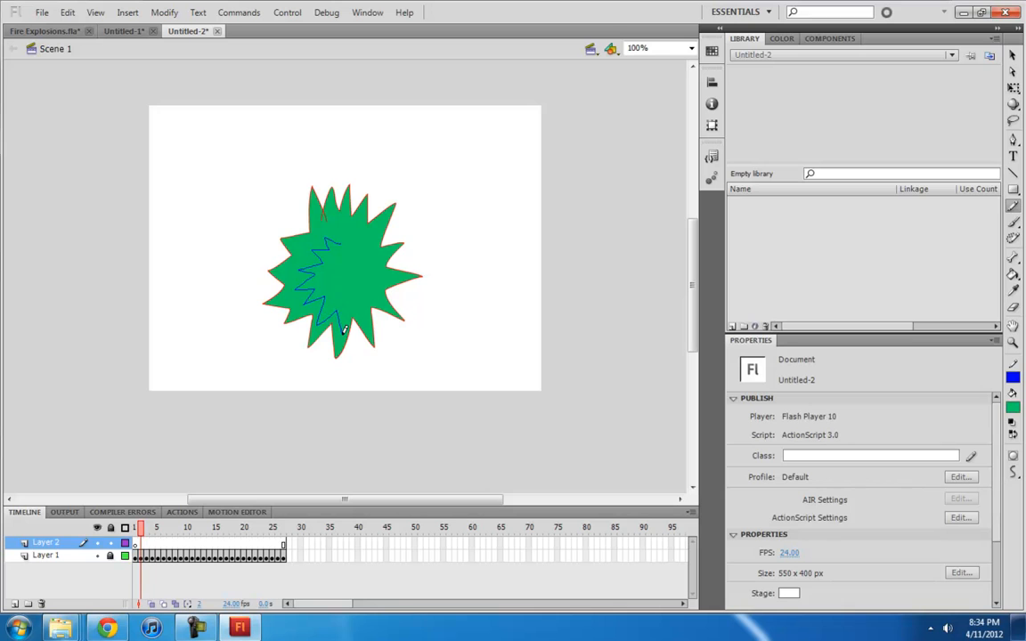
mouse_move(372, 314)
left_mouse_down()
mouse_move(358, 287)
mouse_move(369, 276)
mouse_move(354, 221)
left_mouse_up()
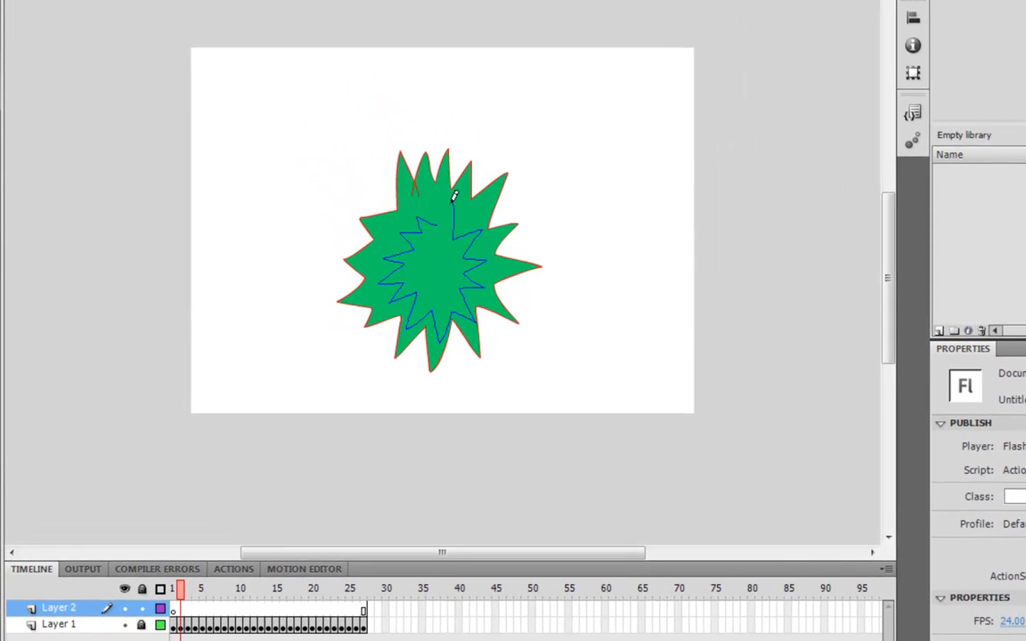
left_click_drag(452, 199, 423, 220)
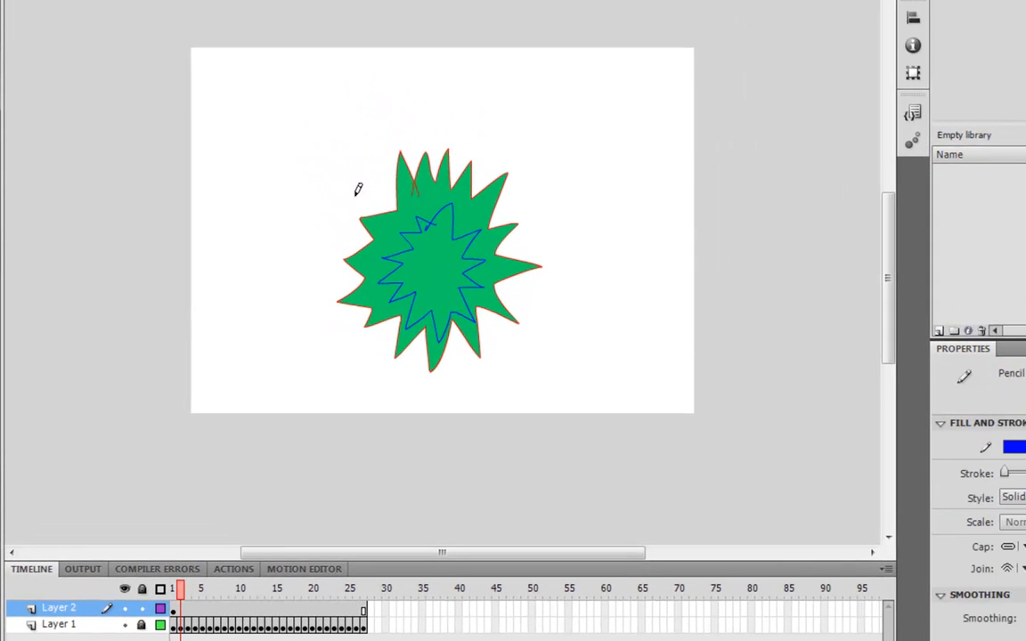
left_click_drag(412, 209, 408, 266)
Step: Move Layer 2's burst outline keyframe from frame 1 to frame 2
key("period")
key("comma")
key("comma")
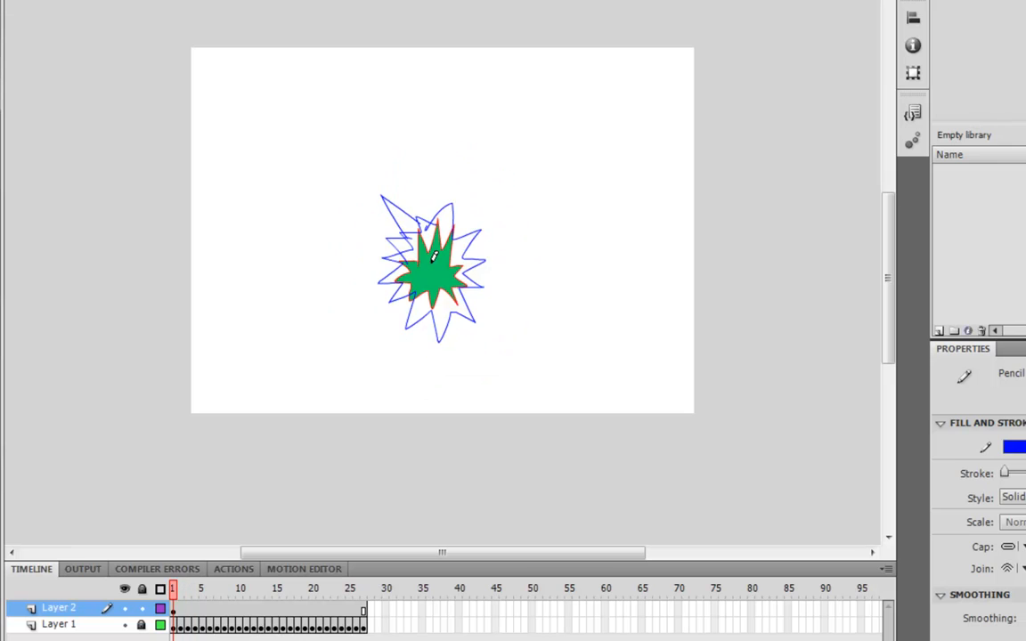
key("period")
left_click(173, 610)
left_click_drag(174, 610, 180, 611)
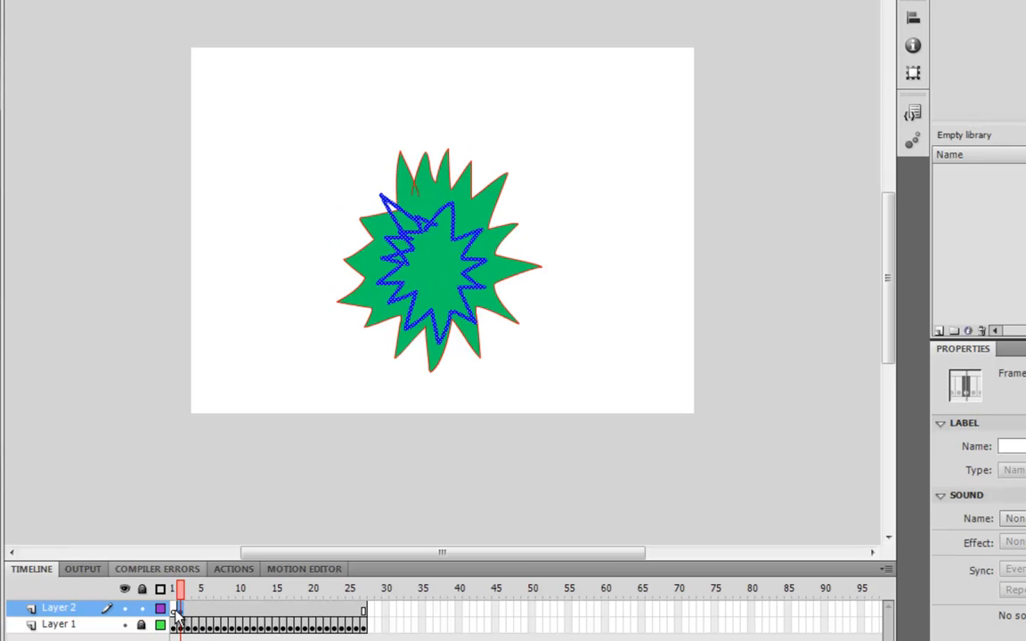
Step: Draw a small jagged blue outline at the centre of the explosion on frame 1 of Layer 2
key("comma")
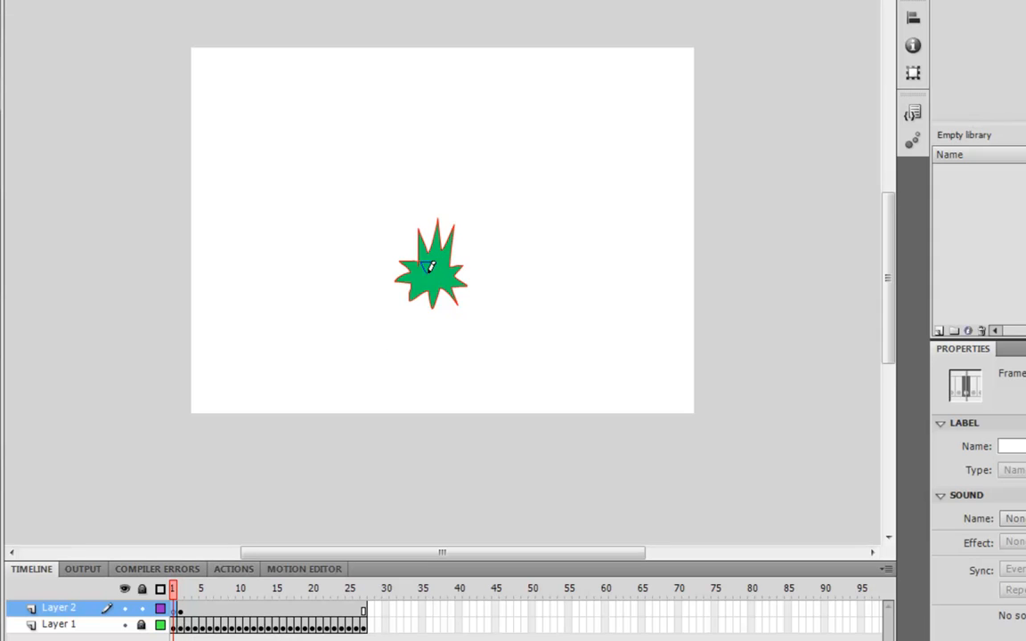
left_click_drag(430, 262, 435, 259)
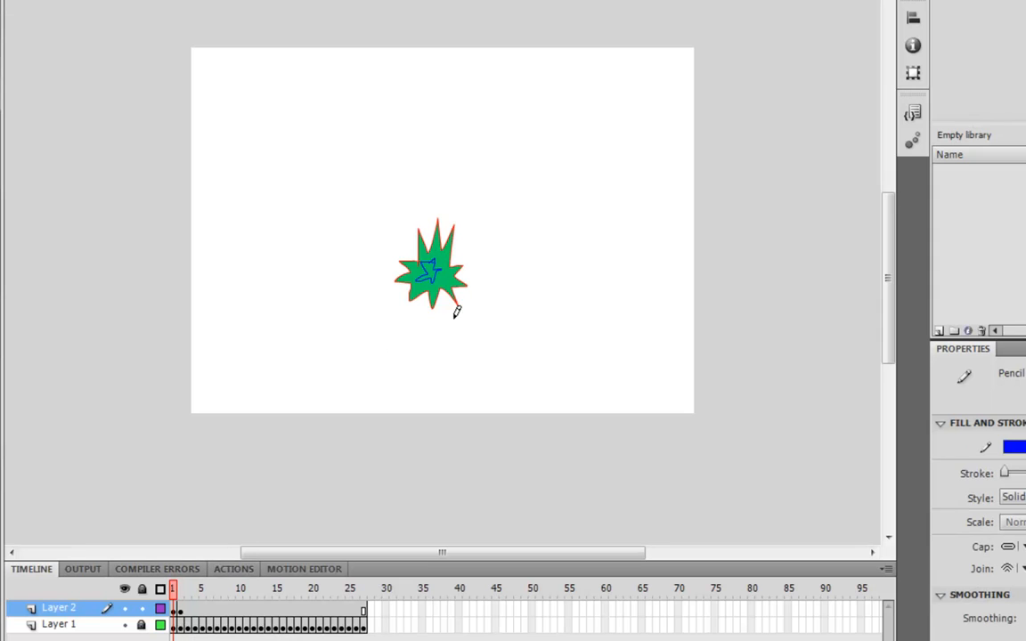
key("period")
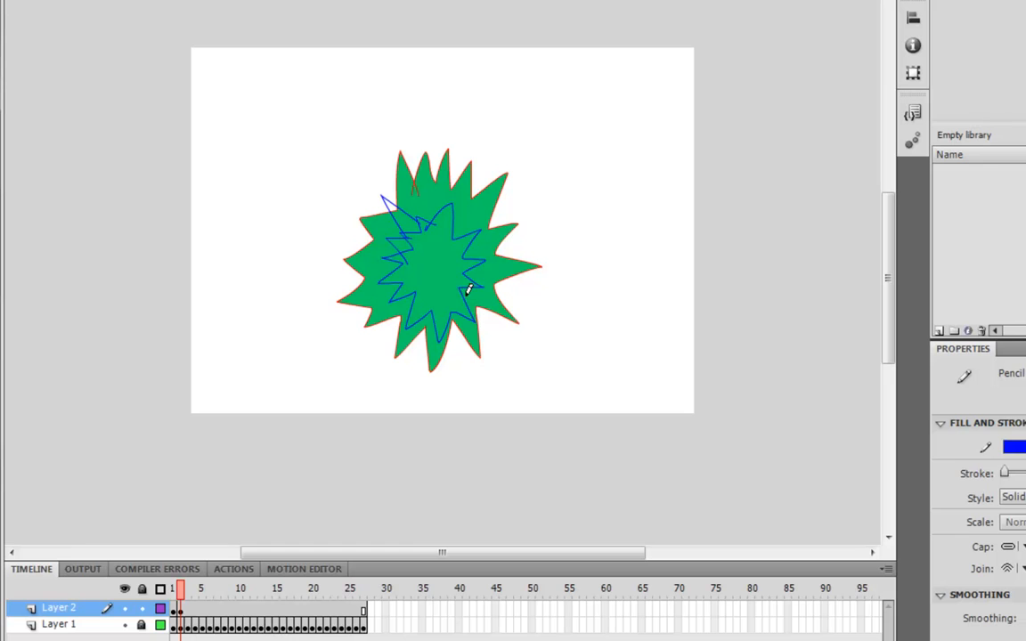
Step: Add a blank keyframe at frame 3, enable onion skinning, and draw a larger jagged ring with a spiky hollow centre
key("period")
key("F7")
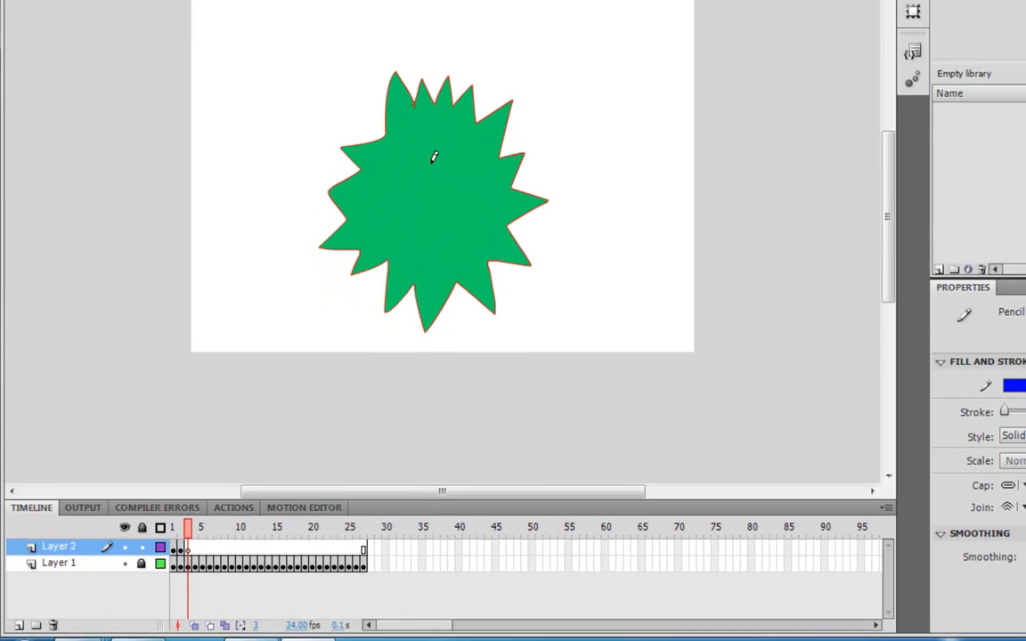
left_click(196, 622)
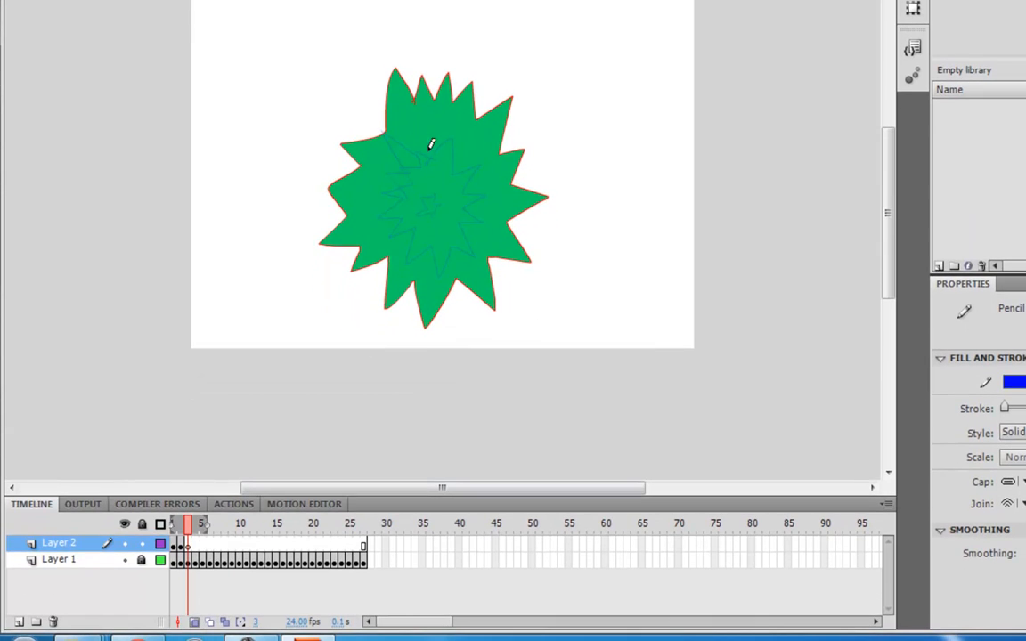
mouse_move(428, 208)
left_mouse_down()
mouse_move(454, 177)
mouse_move(455, 207)
mouse_move(489, 192)
mouse_move(471, 214)
mouse_move(492, 214)
mouse_move(480, 230)
mouse_move(507, 254)
mouse_move(474, 272)
mouse_move(493, 302)
mouse_move(449, 283)
left_mouse_up()
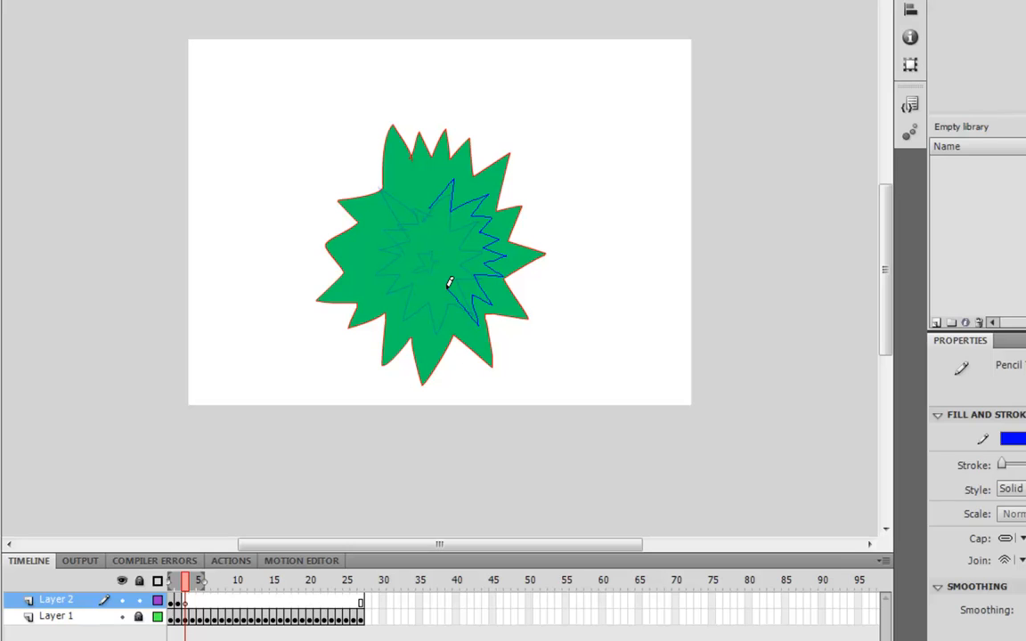
mouse_move(468, 237)
left_mouse_down()
mouse_move(443, 256)
mouse_move(447, 229)
mouse_move(432, 251)
mouse_move(414, 247)
mouse_move(391, 263)
mouse_move(428, 282)
mouse_move(410, 309)
mouse_move(423, 303)
mouse_move(395, 326)
mouse_move(393, 289)
mouse_move(352, 294)
mouse_move(379, 278)
mouse_move(363, 251)
mouse_move(367, 232)
mouse_move(393, 228)
mouse_move(399, 215)
mouse_move(370, 178)
mouse_move(416, 206)
mouse_move(414, 177)
mouse_move(435, 203)
left_mouse_up()
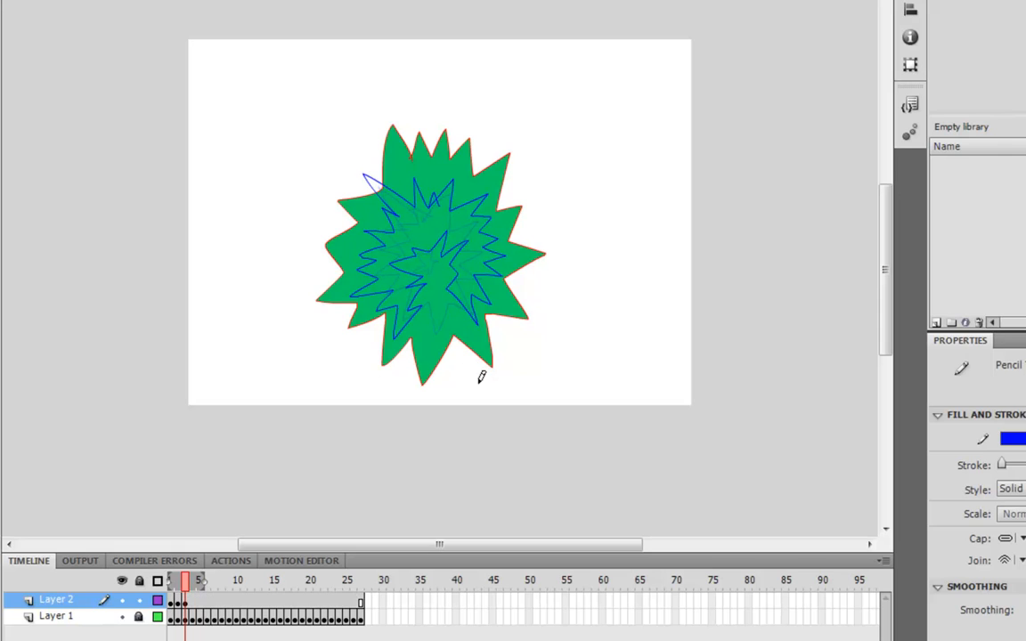
Step: Add a small inner outline at the burst's centre on frame 2, and flip through frames 1 to 3 to check the motion
key("comma")
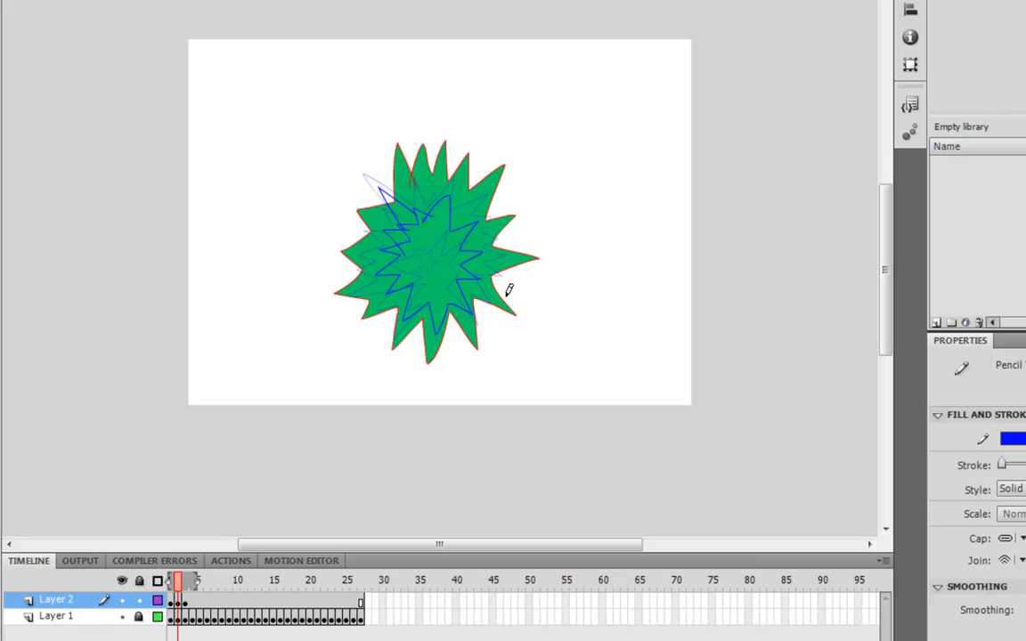
key("period")
key("comma")
key("period")
key("comma")
key("period")
key("comma")
mouse_move(435, 239)
left_mouse_down()
mouse_move(420, 280)
mouse_move(443, 277)
mouse_move(445, 230)
left_mouse_up()
key("comma")
key("period")
key("period")
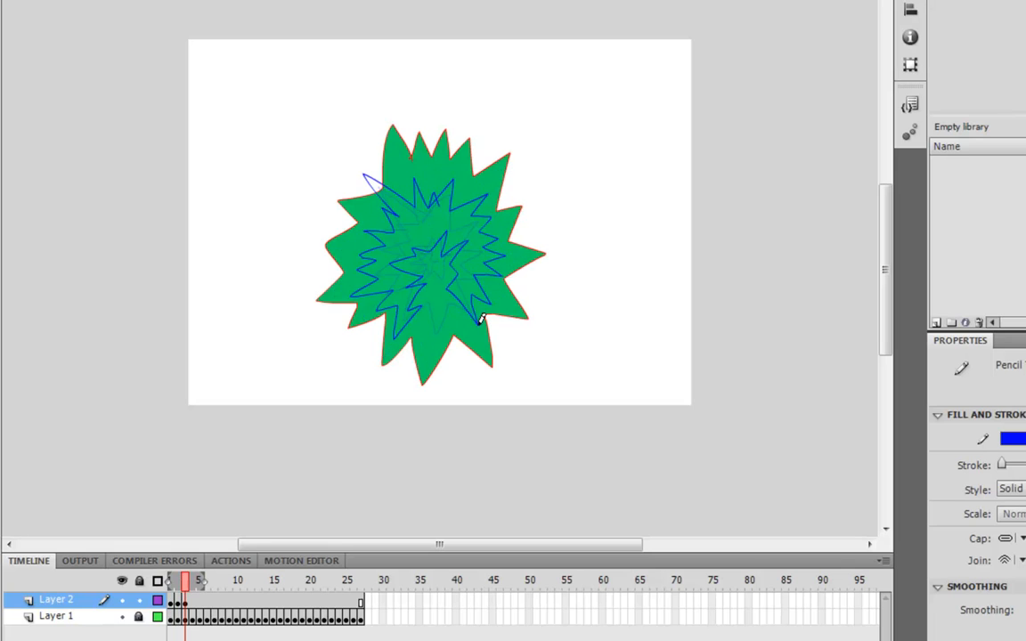
key("comma")
key("period")
key("comma")
key("period")
Step: Add a blank keyframe at frame 4 and draw a ring outline mixing rounded puffs and spikes, with a spiky hollow centre
key("period")
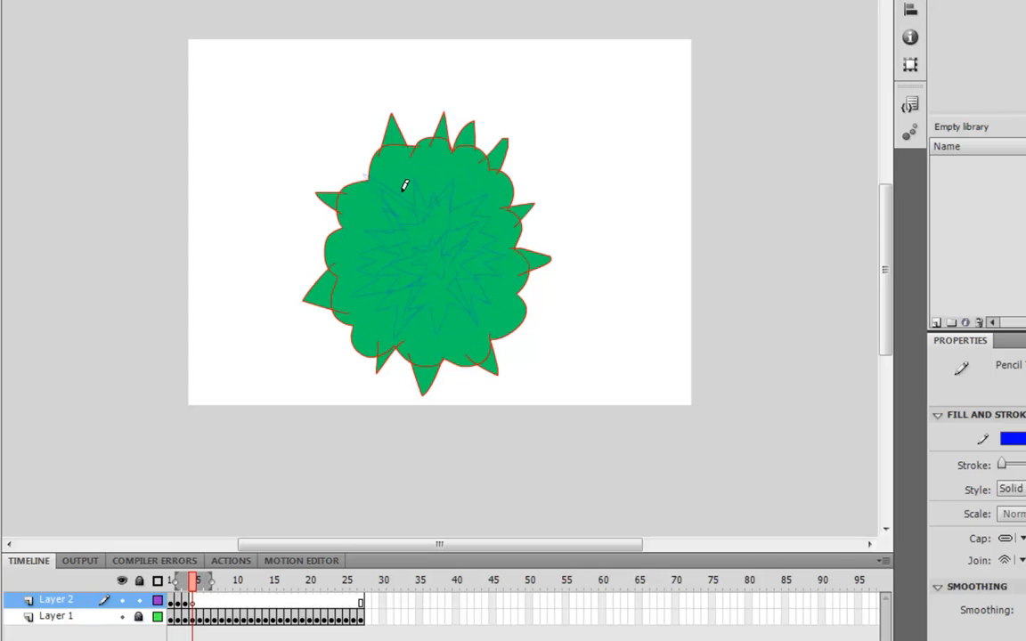
mouse_move(428, 186)
left_mouse_down()
mouse_move(372, 217)
mouse_move(376, 287)
mouse_move(431, 321)
mouse_move(471, 309)
mouse_move(484, 282)
mouse_move(483, 222)
mouse_move(466, 229)
mouse_move(465, 210)
mouse_move(420, 191)
mouse_move(393, 204)
mouse_move(367, 272)
mouse_move(381, 280)
mouse_move(384, 316)
mouse_move(414, 313)
mouse_move(430, 308)
mouse_move(426, 283)
mouse_move(404, 265)
mouse_move(417, 258)
mouse_move(403, 237)
mouse_move(423, 254)
mouse_move(448, 252)
mouse_move(478, 304)
left_mouse_up()
key("ctrl+z")
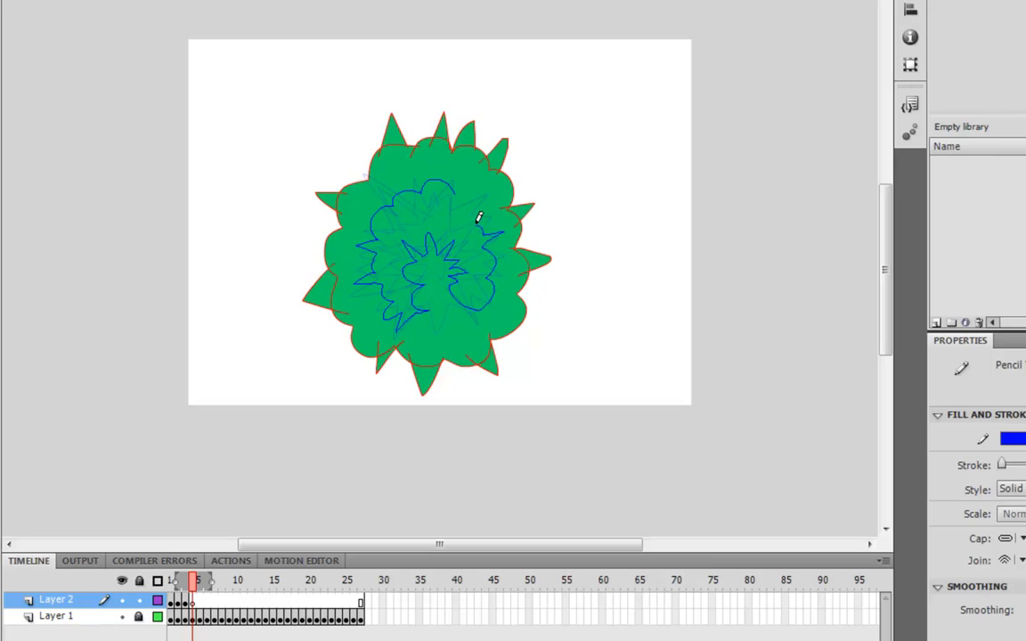
mouse_move(488, 189)
left_mouse_down()
mouse_move(427, 184)
mouse_move(415, 169)
mouse_move(410, 198)
mouse_move(372, 187)
left_mouse_up()
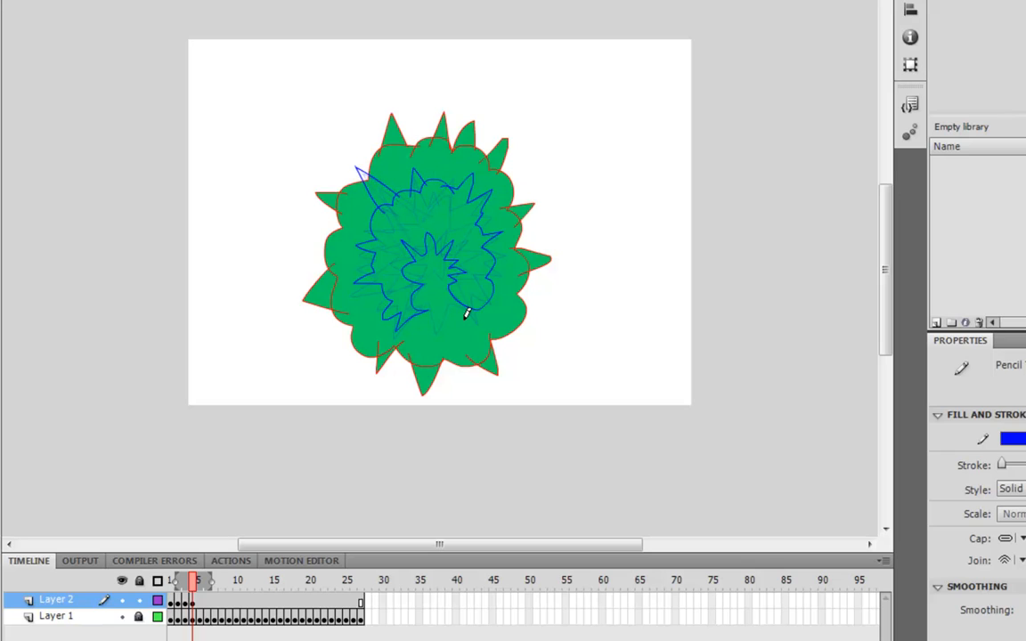
Step: Add a blank keyframe at frame 5 and draw a puffier inner ring outline following the onion-skinned shape
key("F7")
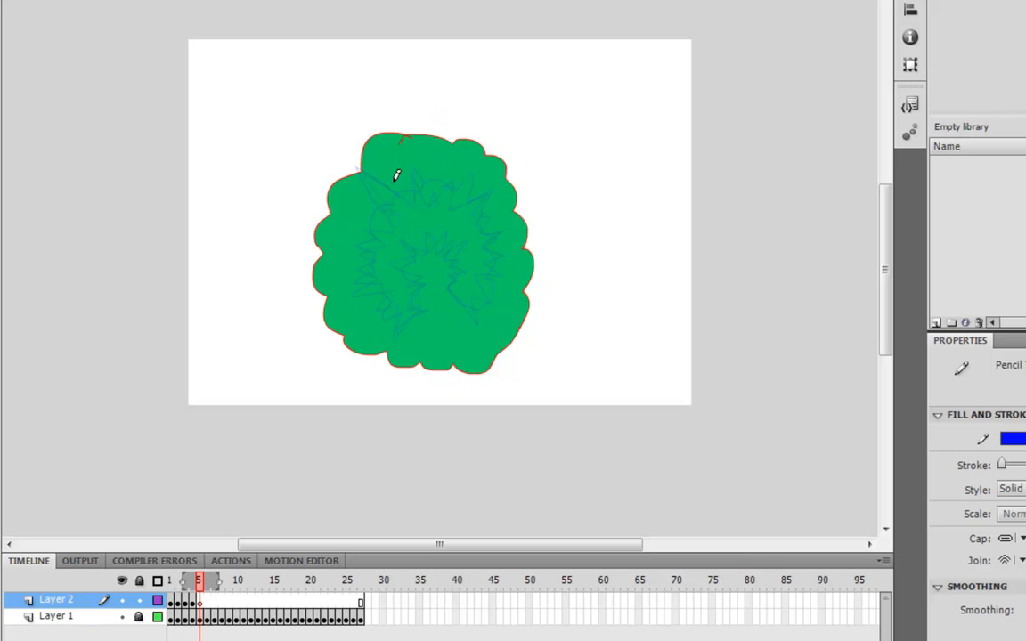
mouse_move(382, 176)
left_mouse_down()
mouse_move(371, 184)
mouse_move(362, 290)
left_mouse_up()
mouse_move(388, 332)
left_mouse_down()
mouse_move(414, 313)
mouse_move(404, 306)
mouse_move(405, 246)
left_mouse_up()
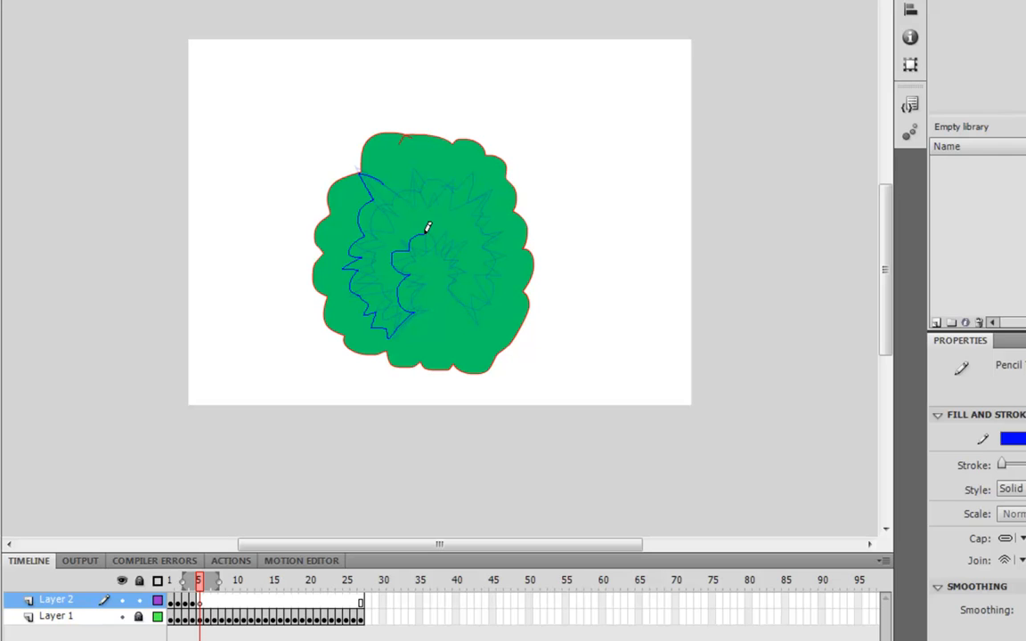
mouse_move(458, 286)
left_mouse_down()
mouse_move(494, 267)
mouse_move(486, 201)
mouse_move(448, 171)
mouse_move(374, 183)
mouse_move(460, 287)
mouse_move(376, 174)
mouse_move(353, 190)
mouse_move(343, 260)
mouse_move(352, 310)
mouse_move(390, 336)
mouse_move(425, 306)
mouse_move(386, 245)
mouse_move(441, 233)
mouse_move(459, 248)
mouse_move(463, 300)
mouse_move(480, 304)
mouse_move(505, 241)
mouse_move(489, 195)
mouse_move(458, 170)
mouse_move(432, 160)
mouse_move(404, 182)
mouse_move(366, 161)
left_mouse_up()
Step: Draw progressively rounder cloud-like inner outlines on new Layer 2 keyframes at frames 6 to 8
key("F7")
key("F7")
mouse_move(335, 197)
left_mouse_down()
mouse_move(333, 296)
mouse_move(348, 317)
mouse_move(373, 332)
mouse_move(405, 306)
mouse_move(396, 283)
mouse_move(408, 275)
mouse_move(394, 273)
mouse_move(383, 233)
mouse_move(412, 232)
mouse_move(427, 212)
mouse_move(473, 252)
mouse_move(473, 268)
mouse_move(446, 279)
mouse_move(464, 283)
mouse_move(477, 304)
mouse_move(509, 259)
mouse_move(503, 219)
mouse_move(480, 178)
mouse_move(405, 166)
left_mouse_up()
key("F7")
mouse_move(399, 150)
left_mouse_down()
mouse_move(339, 174)
mouse_move(318, 235)
mouse_move(346, 311)
mouse_move(367, 325)
mouse_move(387, 323)
mouse_move(398, 306)
mouse_move(377, 244)
mouse_move(392, 217)
mouse_move(419, 211)
mouse_move(470, 246)
mouse_move(479, 268)
mouse_move(460, 252)
mouse_move(431, 281)
mouse_move(449, 272)
mouse_move(484, 289)
mouse_move(505, 284)
mouse_move(505, 206)
mouse_move(490, 202)
mouse_move(492, 179)
mouse_move(455, 147)
mouse_move(443, 157)
mouse_move(413, 146)
mouse_move(422, 158)
mouse_move(374, 148)
left_mouse_up()
Step: Draw scalloped smoke outlines with curved inner hollows on new Layer 2 keyframes at frames 9 and 10
key("F7")
mouse_move(327, 181)
left_mouse_down()
mouse_move(326, 219)
mouse_move(309, 233)
mouse_move(315, 274)
mouse_move(349, 323)
mouse_move(374, 321)
mouse_move(377, 301)
mouse_move(390, 299)
mouse_move(373, 268)
mouse_move(383, 265)
mouse_move(354, 263)
mouse_move(370, 243)
mouse_move(345, 248)
mouse_move(381, 213)
mouse_move(451, 212)
mouse_move(480, 253)
mouse_move(455, 242)
mouse_move(414, 261)
mouse_move(473, 283)
mouse_move(510, 275)
mouse_move(511, 211)
left_mouse_up()
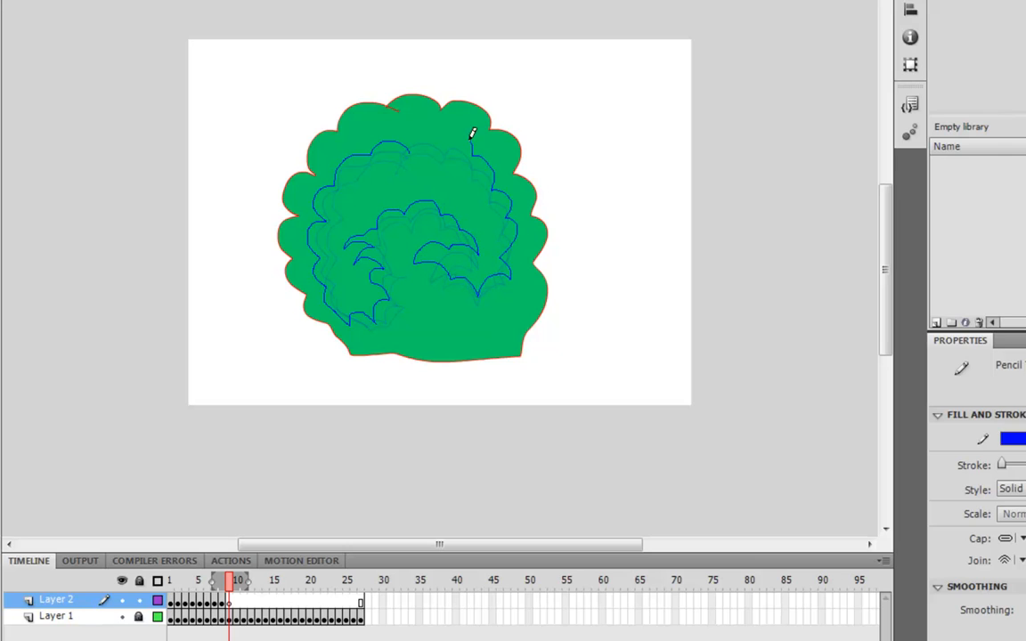
key("F7")
mouse_move(409, 139)
left_mouse_down()
mouse_move(364, 141)
mouse_move(332, 157)
mouse_move(308, 191)
mouse_move(311, 240)
mouse_move(340, 306)
mouse_move(363, 305)
mouse_move(383, 283)
mouse_move(365, 263)
mouse_move(342, 271)
mouse_move(349, 257)
mouse_move(334, 251)
mouse_move(373, 210)
mouse_move(421, 186)
mouse_move(464, 226)
left_mouse_up()
mouse_move(401, 250)
left_mouse_down()
mouse_move(442, 270)
mouse_move(467, 272)
mouse_move(470, 295)
mouse_move(496, 267)
mouse_move(505, 273)
mouse_move(520, 213)
mouse_move(507, 206)
mouse_move(497, 152)
mouse_move(449, 124)
mouse_move(395, 140)
mouse_move(378, 121)
mouse_move(333, 130)
mouse_move(313, 161)
mouse_move(309, 238)
mouse_move(332, 291)
mouse_move(340, 256)
left_mouse_up()
Step: Draw the rising inner smoke outlines on frames 11 and 12, adding a small crescent near the lower centre of frame 12
key("F7")
mouse_move(362, 209)
left_mouse_down()
mouse_move(378, 176)
mouse_move(407, 185)
mouse_move(441, 175)
mouse_move(444, 198)
mouse_move(483, 230)
mouse_move(464, 218)
mouse_move(411, 219)
mouse_move(397, 237)
mouse_move(450, 267)
mouse_move(467, 258)
mouse_move(481, 268)
mouse_move(506, 250)
mouse_move(519, 220)
mouse_move(483, 129)
mouse_move(398, 110)
mouse_move(344, 114)
mouse_move(304, 193)
mouse_move(321, 269)
mouse_move(332, 282)
mouse_move(357, 275)
mouse_move(376, 247)
mouse_move(326, 240)
mouse_move(312, 257)
mouse_move(317, 227)
left_mouse_up()
key("F7")
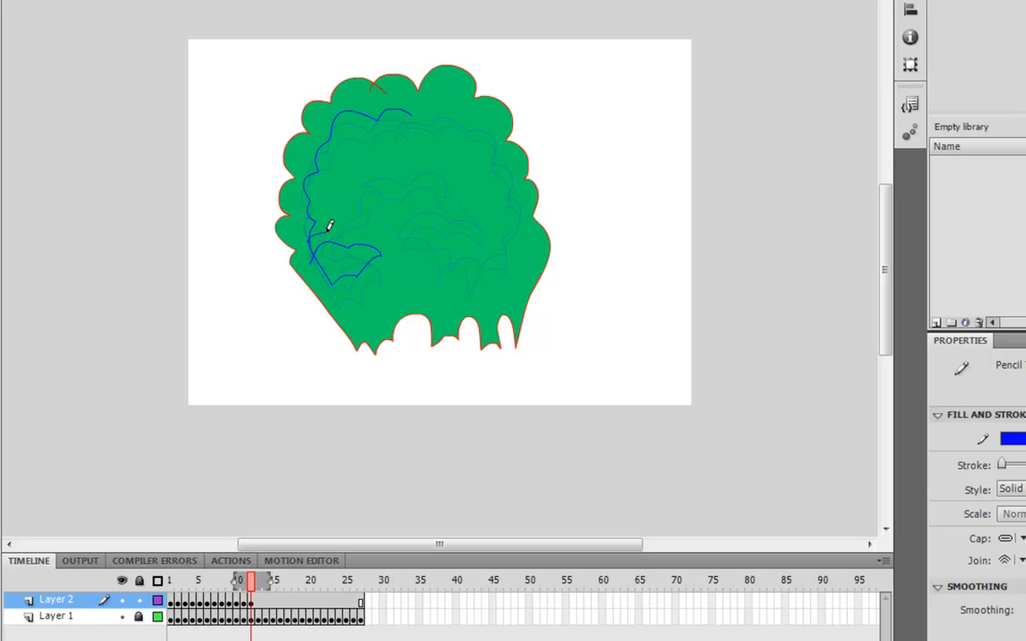
mouse_move(351, 187)
left_mouse_down()
mouse_move(386, 170)
mouse_move(439, 166)
mouse_move(470, 211)
mouse_move(416, 204)
mouse_move(397, 224)
mouse_move(449, 243)
mouse_move(449, 272)
mouse_move(470, 245)
mouse_move(482, 259)
mouse_move(503, 246)
mouse_move(514, 178)
mouse_move(477, 120)
mouse_move(403, 116)
left_mouse_up()
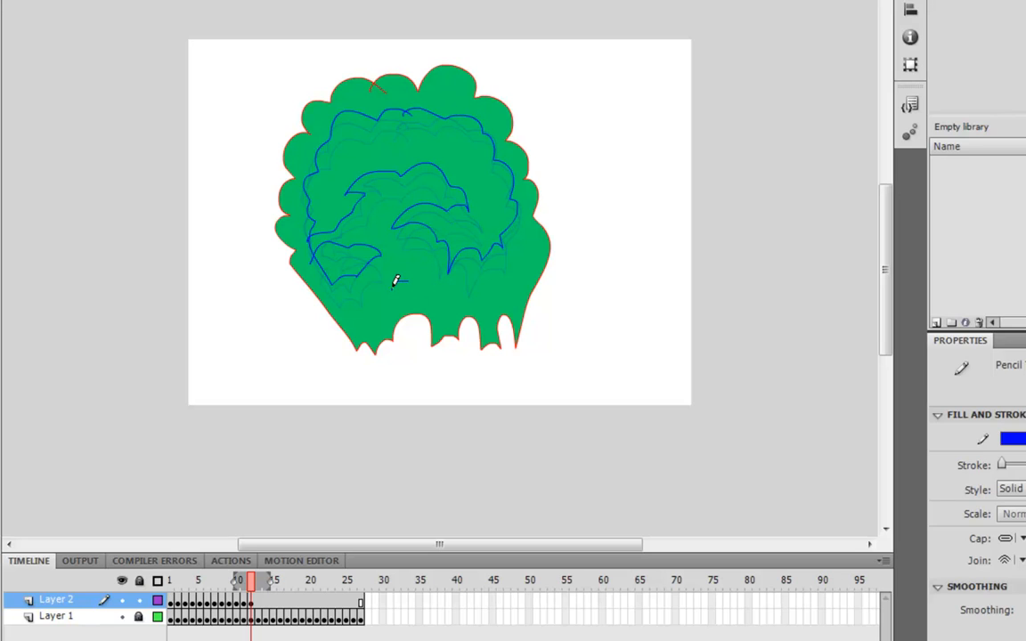
mouse_move(402, 280)
left_mouse_down()
mouse_move(408, 290)
mouse_move(405, 264)
left_mouse_up()
Step: Draw the crescent, scalloped smoke band and small lower-left puff on frame 13, and add a blank keyframe at frame 14
key("F7")
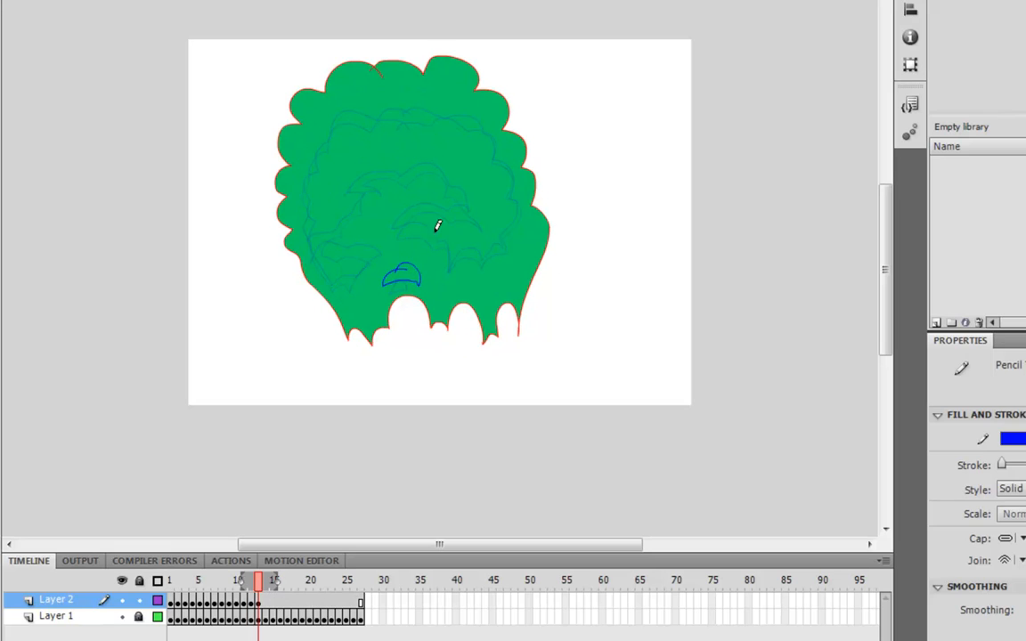
mouse_move(390, 213)
left_mouse_down()
mouse_move(406, 203)
mouse_move(442, 224)
mouse_move(452, 249)
left_mouse_up()
mouse_move(505, 211)
left_mouse_down()
mouse_move(510, 173)
mouse_move(488, 130)
mouse_move(432, 96)
mouse_move(412, 111)
mouse_move(397, 96)
mouse_move(371, 114)
mouse_move(357, 98)
mouse_move(330, 111)
mouse_move(331, 132)
mouse_move(306, 155)
mouse_move(316, 167)
mouse_move(303, 222)
mouse_move(353, 203)
mouse_move(360, 194)
mouse_move(329, 193)
mouse_move(388, 159)
mouse_move(443, 157)
mouse_move(462, 195)
left_mouse_up()
mouse_move(372, 242)
left_mouse_down()
mouse_move(326, 240)
mouse_move(319, 252)
mouse_move(352, 277)
mouse_move(378, 232)
left_mouse_up()
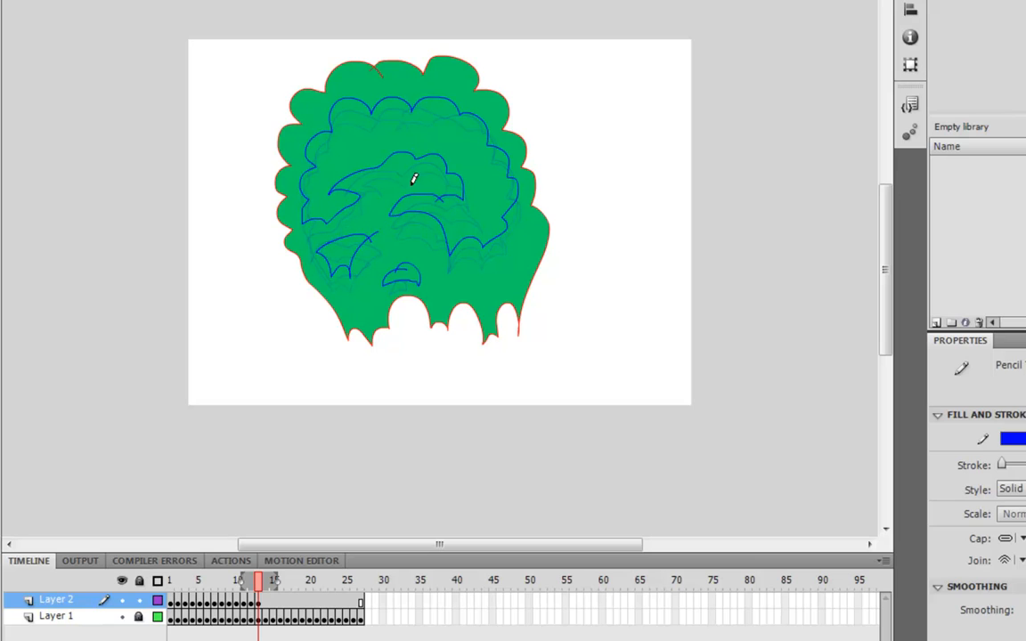
key("F7")
mouse_move(412, 96)
left_mouse_down()
mouse_move(351, 86)
mouse_move(304, 135)
mouse_move(305, 181)
left_mouse_up()
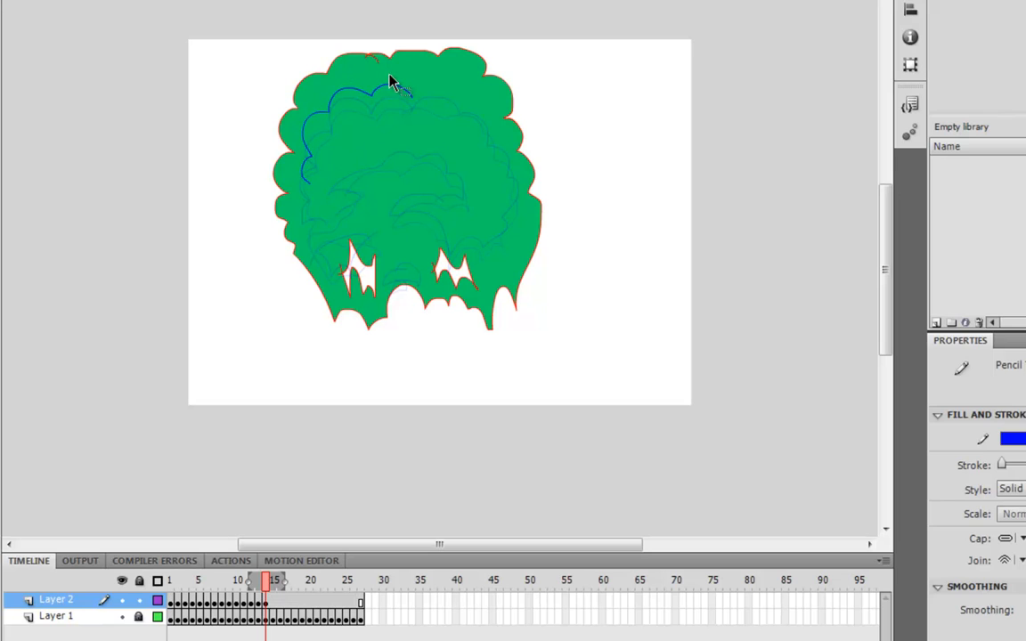
key("ctrl+z")
mouse_move(411, 86)
left_mouse_down()
mouse_move(356, 76)
mouse_move(297, 124)
mouse_move(287, 155)
left_mouse_up()
key("ctrl+z")
Step: Draw the scalloped smoke band and small separate puffs beneath it on frames 14 and 15 of Layer 2
mouse_move(409, 84)
left_mouse_down()
mouse_move(350, 90)
mouse_move(294, 141)
mouse_move(286, 171)
mouse_move(296, 204)
mouse_move(320, 211)
mouse_move(353, 194)
mouse_move(330, 183)
mouse_move(315, 190)
mouse_move(358, 154)
mouse_move(438, 144)
mouse_move(469, 183)
mouse_move(416, 177)
mouse_move(376, 205)
mouse_move(442, 208)
mouse_move(448, 237)
mouse_move(462, 226)
mouse_move(480, 236)
mouse_move(506, 224)
mouse_move(517, 171)
mouse_move(506, 126)
mouse_move(470, 113)
mouse_move(459, 89)
mouse_move(422, 77)
mouse_move(401, 86)
mouse_move(351, 228)
mouse_move(345, 219)
mouse_move(314, 241)
mouse_move(328, 260)
mouse_move(342, 251)
mouse_move(349, 216)
mouse_move(395, 243)
mouse_move(390, 260)
mouse_move(416, 256)
mouse_move(420, 242)
mouse_move(448, 258)
left_mouse_up()
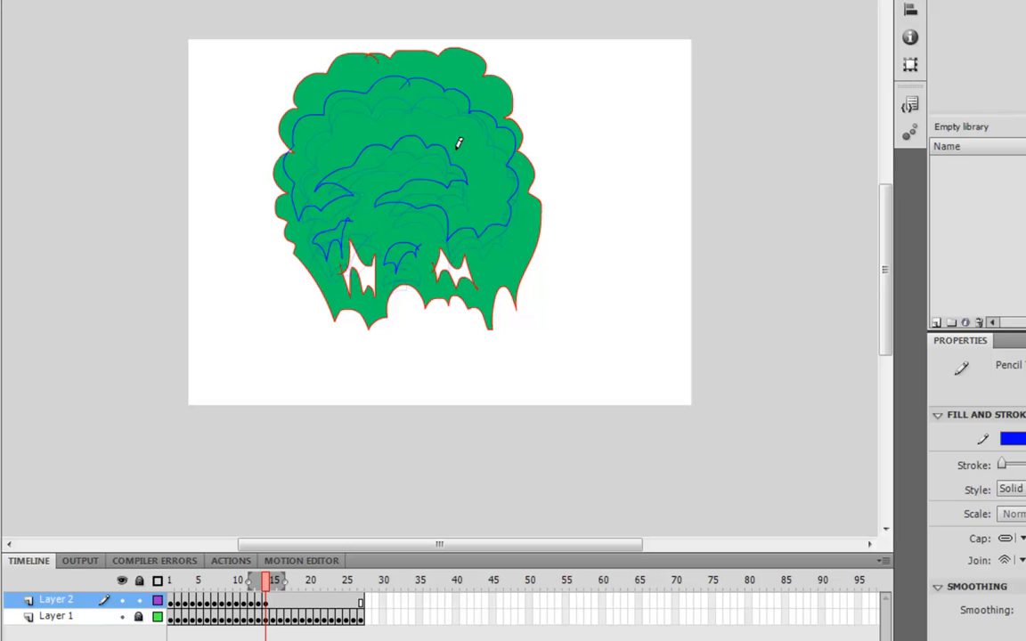
key("period")
mouse_move(370, 81)
left_mouse_down()
mouse_move(326, 93)
mouse_move(291, 122)
mouse_move(279, 144)
mouse_move(295, 214)
mouse_move(352, 174)
mouse_move(301, 188)
mouse_move(327, 158)
mouse_move(339, 159)
mouse_move(343, 141)
mouse_move(401, 127)
mouse_move(466, 161)
mouse_move(413, 164)
mouse_move(374, 186)
mouse_move(407, 214)
mouse_move(440, 189)
left_mouse_up()
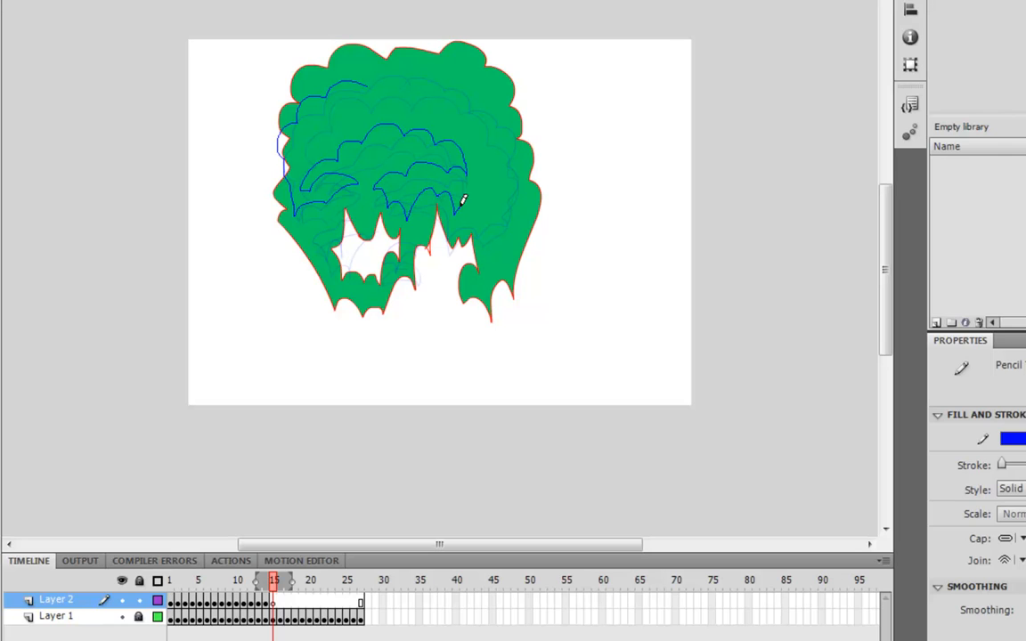
mouse_move(508, 159)
left_mouse_down()
mouse_move(501, 106)
mouse_move(453, 84)
mouse_move(418, 70)
mouse_move(355, 88)
left_mouse_up()
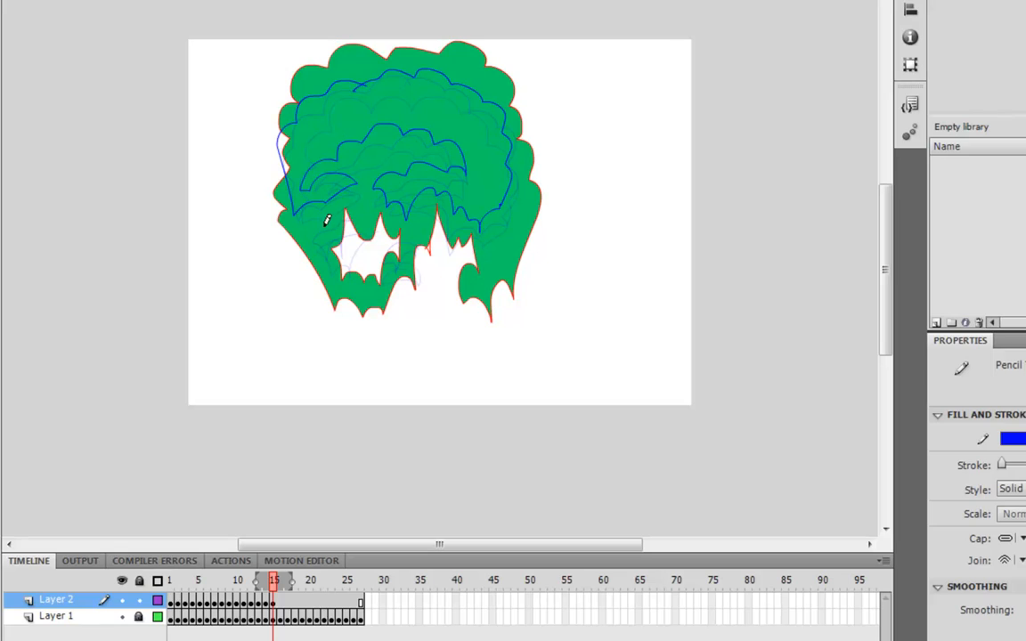
left_click_drag(311, 224, 322, 250)
left_click_drag(401, 231, 413, 229)
Step: Draw the thinning scalloped smoke band and its small lower puffs on new keyframes at frames 16 and 17
key("F7")
mouse_move(409, 60)
left_mouse_down()
mouse_move(378, 71)
mouse_move(351, 59)
mouse_move(338, 77)
mouse_move(316, 72)
mouse_move(282, 148)
mouse_move(298, 175)
mouse_move(319, 147)
mouse_move(383, 111)
mouse_move(408, 123)
mouse_move(431, 117)
mouse_move(465, 166)
mouse_move(478, 160)
mouse_move(490, 197)
mouse_move(516, 151)
mouse_move(511, 132)
mouse_move(472, 78)
mouse_move(407, 69)
left_mouse_up()
mouse_move(324, 170)
left_mouse_down()
mouse_move(319, 207)
mouse_move(335, 169)
left_mouse_up()
mouse_move(399, 166)
left_mouse_down()
mouse_move(397, 188)
mouse_move(435, 182)
mouse_move(388, 165)
left_mouse_up()
key("F7")
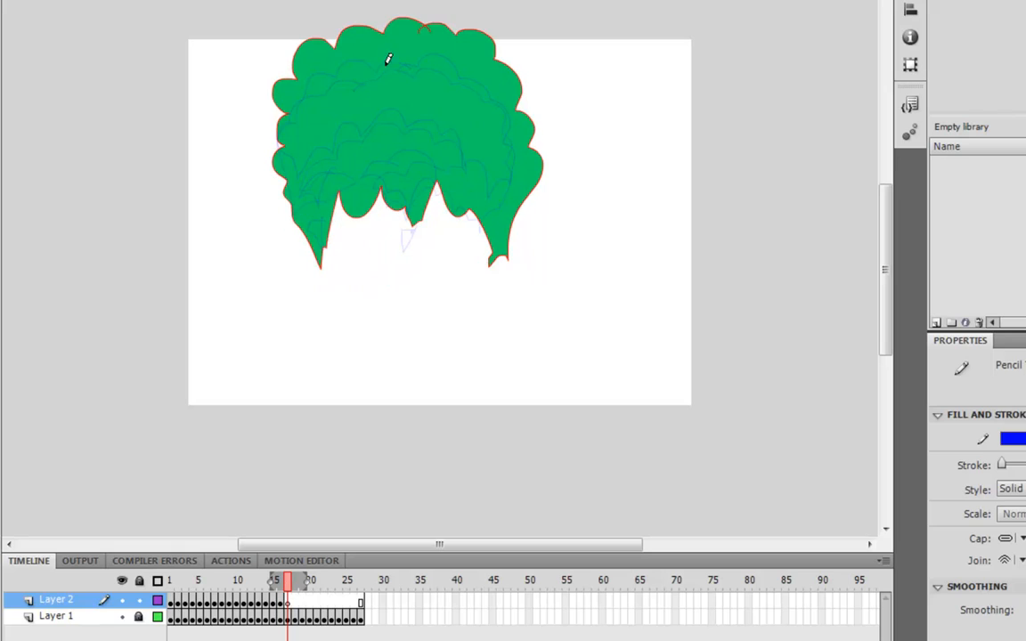
mouse_move(373, 53)
left_mouse_down()
mouse_move(337, 57)
mouse_move(285, 87)
mouse_move(288, 125)
mouse_move(326, 142)
mouse_move(373, 106)
mouse_move(435, 112)
mouse_move(463, 151)
mouse_move(464, 89)
mouse_move(426, 45)
mouse_move(384, 34)
mouse_move(328, 52)
left_mouse_up()
mouse_move(392, 149)
left_mouse_down()
mouse_move(389, 161)
mouse_move(434, 161)
mouse_move(382, 151)
left_mouse_up()
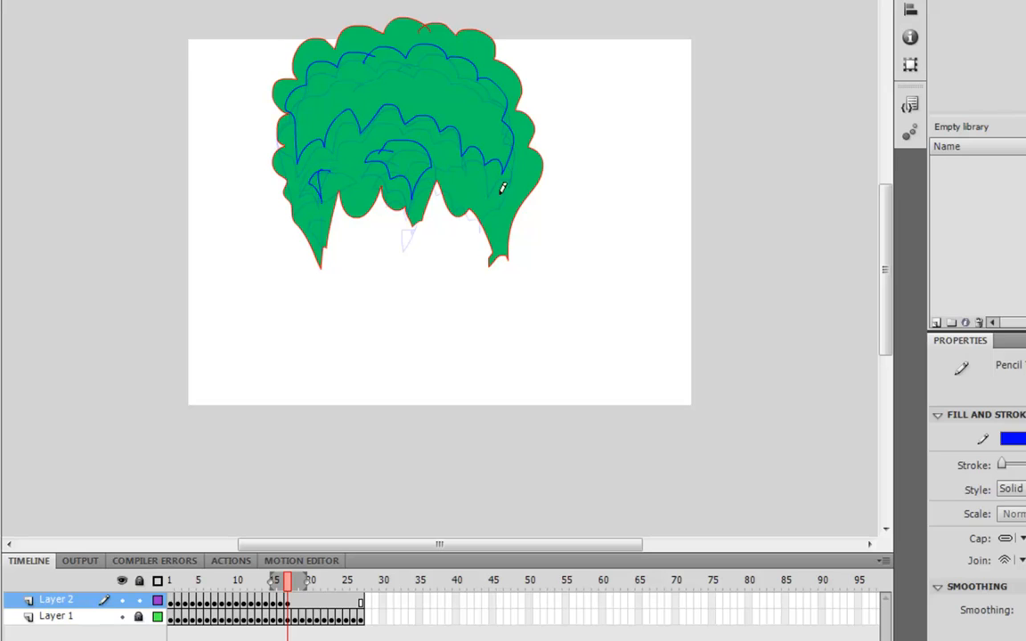
Step: Add a blank keyframe at frame 18, draw the smoke band and a central lower puff, and undo the extra stroke
key("F7")
mouse_move(406, 39)
left_mouse_down()
mouse_move(316, 47)
mouse_move(289, 77)
mouse_move(302, 124)
mouse_move(359, 96)
mouse_move(453, 96)
mouse_move(452, 113)
mouse_move(504, 149)
mouse_move(485, 57)
mouse_move(438, 39)
mouse_move(395, 44)
left_mouse_up()
mouse_move(410, 143)
left_mouse_down()
mouse_move(386, 140)
mouse_move(410, 139)
mouse_move(396, 171)
mouse_move(427, 126)
left_mouse_up()
key("ctrl+z")
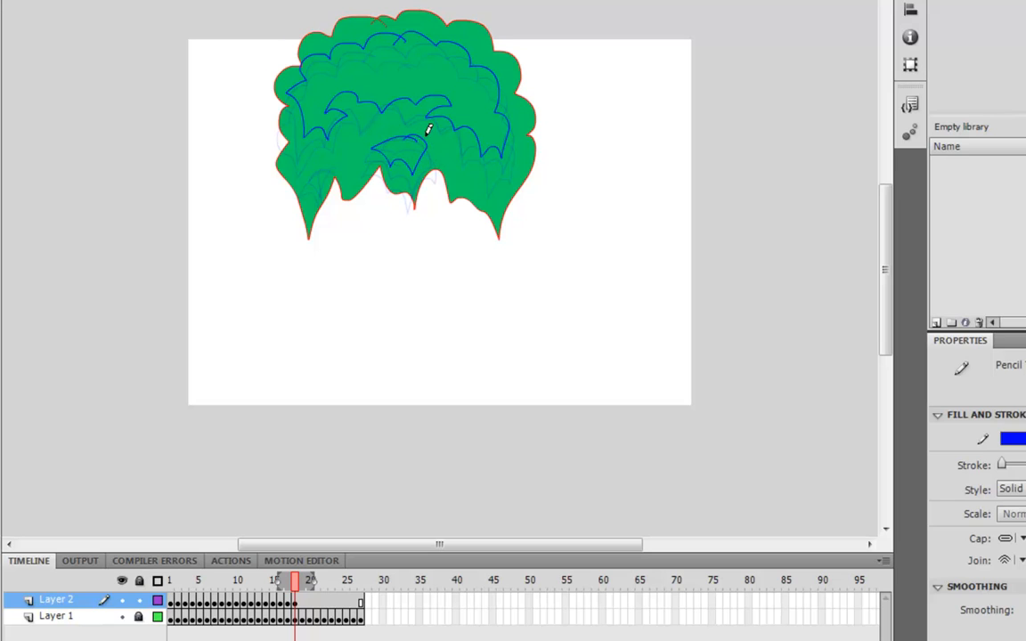
Step: Draw the shrinking inner smoke outlines on frames 19 and 20 of Layer 2
key(".")
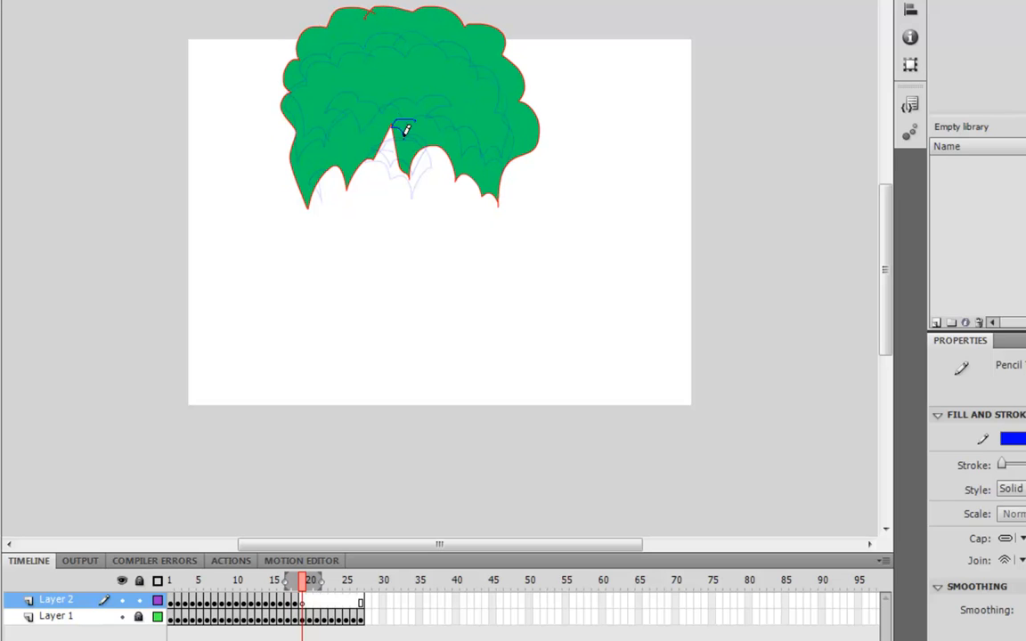
left_click_drag(412, 109, 414, 115)
mouse_move(403, 25)
left_mouse_down()
mouse_move(362, 23)
mouse_move(325, 38)
mouse_move(303, 100)
mouse_move(328, 117)
mouse_move(342, 81)
mouse_move(461, 83)
mouse_move(461, 113)
mouse_move(501, 131)
mouse_move(501, 84)
mouse_move(448, 32)
mouse_move(322, 19)
mouse_move(309, 59)
mouse_move(437, 45)
mouse_move(478, 76)
mouse_move(445, 94)
mouse_move(481, 119)
mouse_move(491, 81)
mouse_move(447, 16)
mouse_move(416, 20)
left_mouse_up()
key("period")
mouse_move(330, 94)
left_mouse_down()
mouse_move(316, 115)
mouse_move(365, 89)
left_mouse_up()
Step: Add a blank keyframe at frame 21 and draw two separate scalloped smoke patches on either side of the cloud's upper part
key("F7")
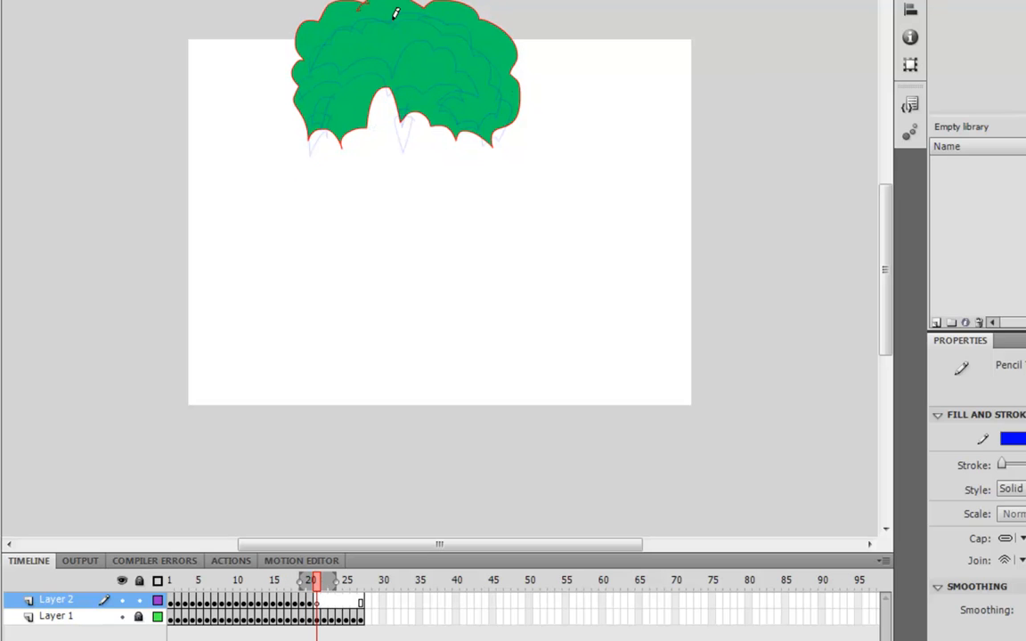
left_click_drag(384, 20, 338, 28)
left_click_drag(383, 16, 382, 19)
mouse_move(452, 25)
left_mouse_down()
mouse_move(441, 20)
mouse_move(452, 51)
mouse_move(453, 28)
mouse_move(435, 19)
left_mouse_up()
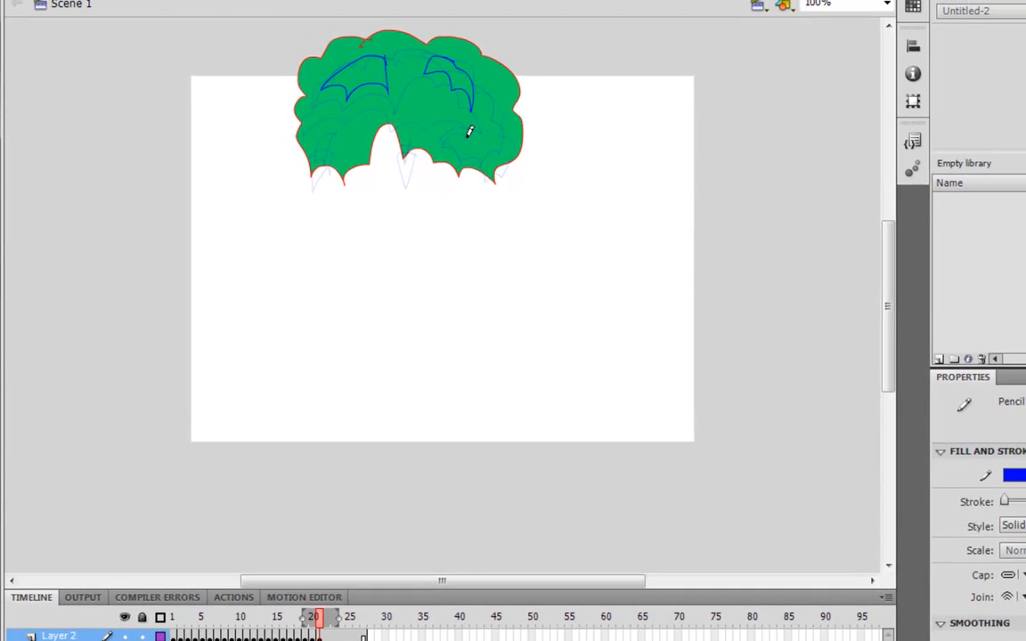
Step: Draw the shrinking pair of inner smoke patches on frames 22 to 24 of Layer 2 and end them with a blank keyframe at frame 25
key("period")
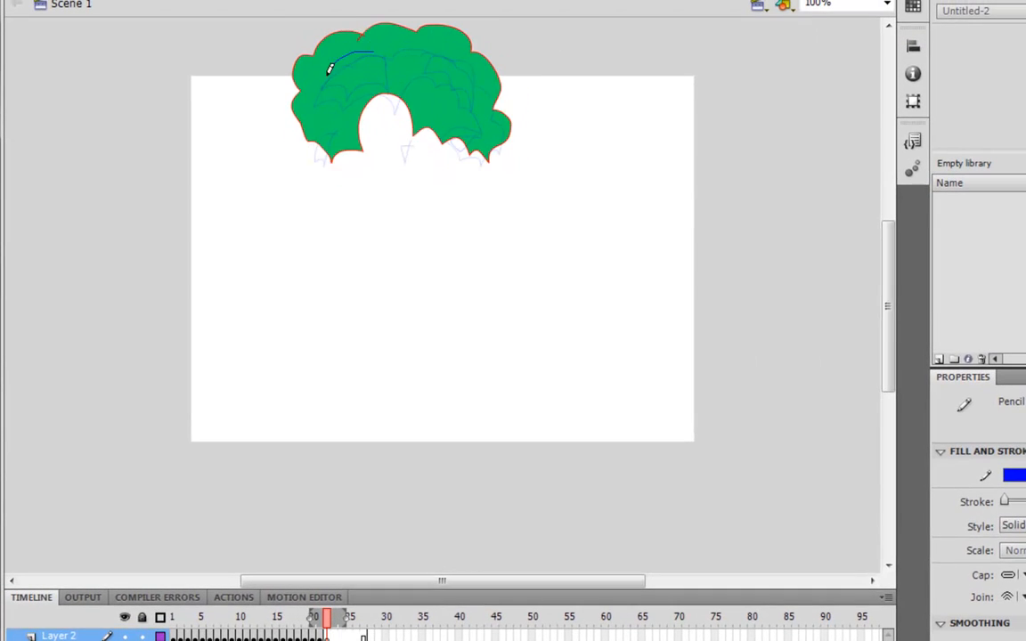
left_click_drag(367, 54, 372, 51)
left_click_drag(444, 52, 460, 68)
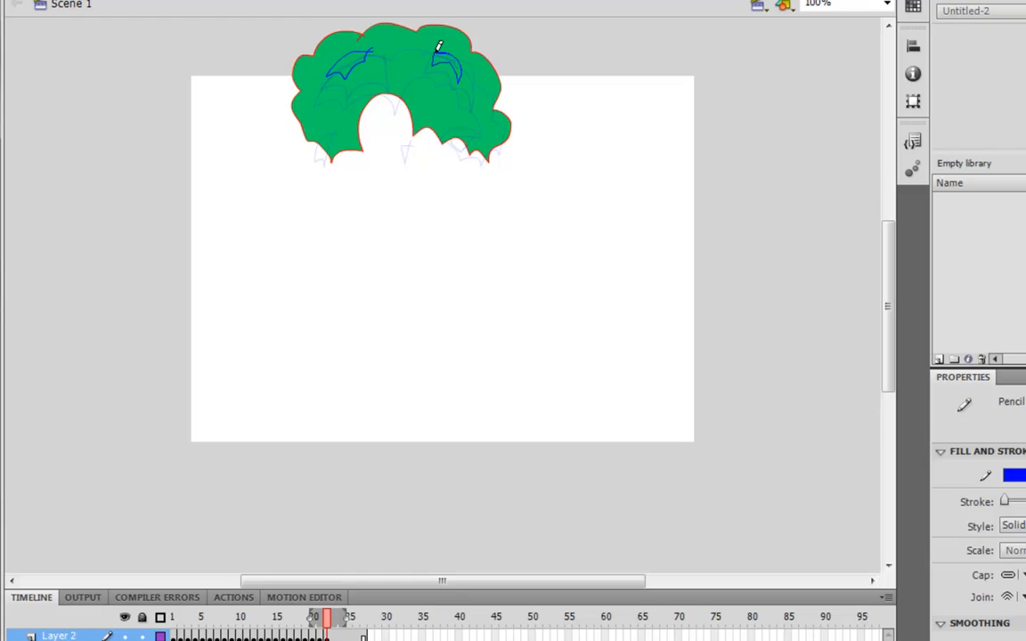
key("period")
left_click_drag(345, 48, 335, 52)
key("period")
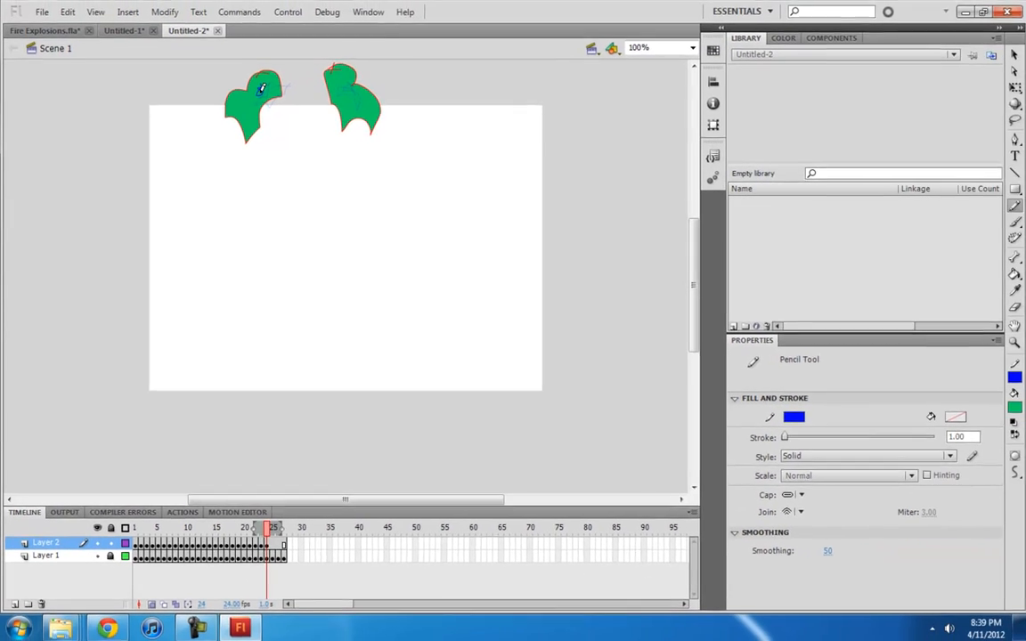
left_click(272, 543)
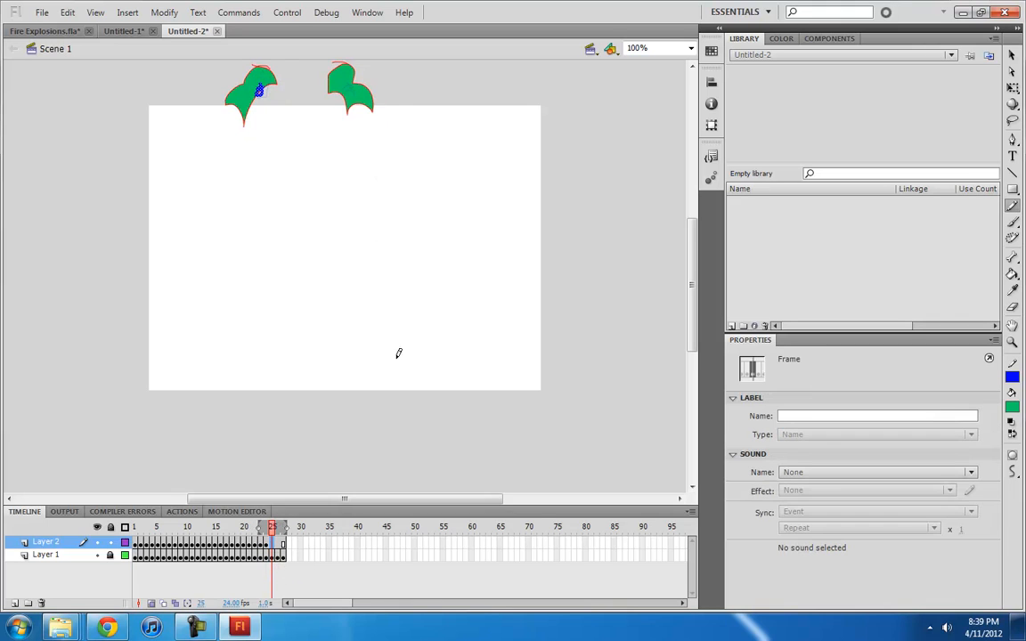
Step: Set the Paint Bucket fill to purple and fill the small inner burst on frame 1 of Layer 2
left_click(135, 543)
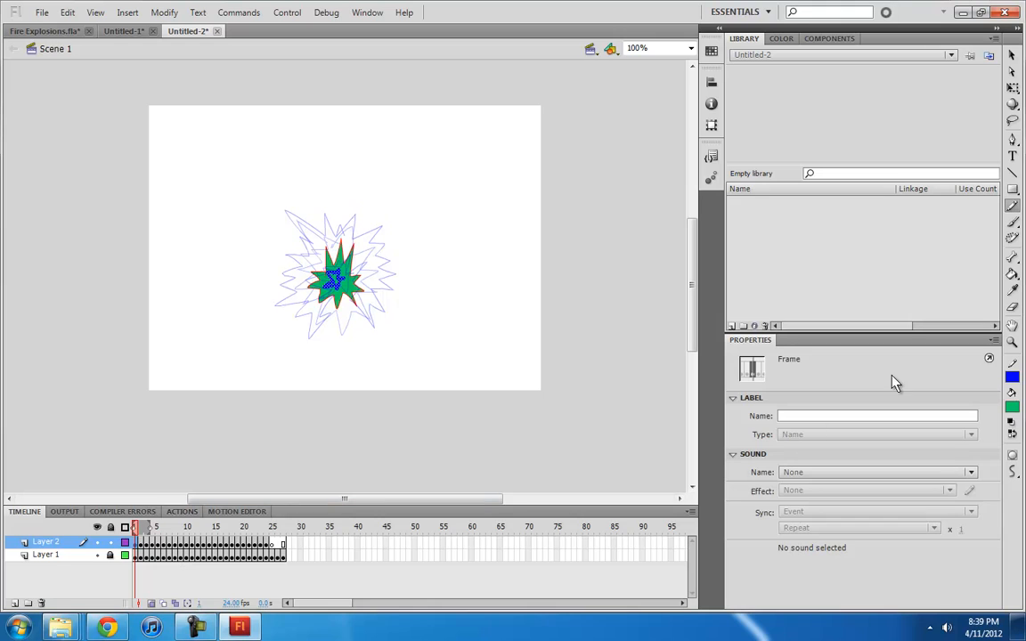
left_click(1012, 273)
left_click(1012, 407)
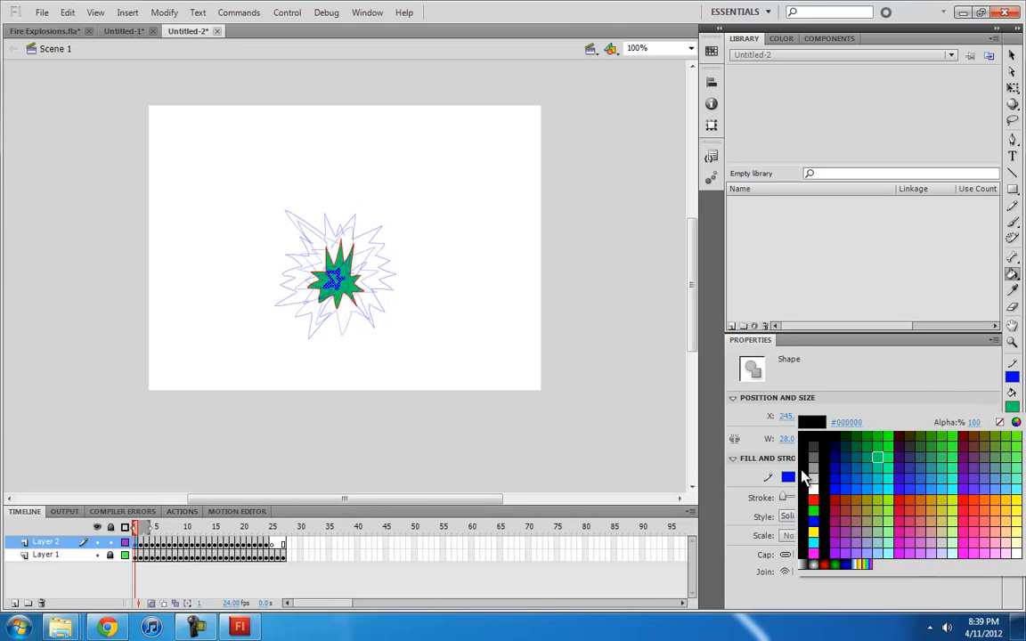
left_click(915, 506)
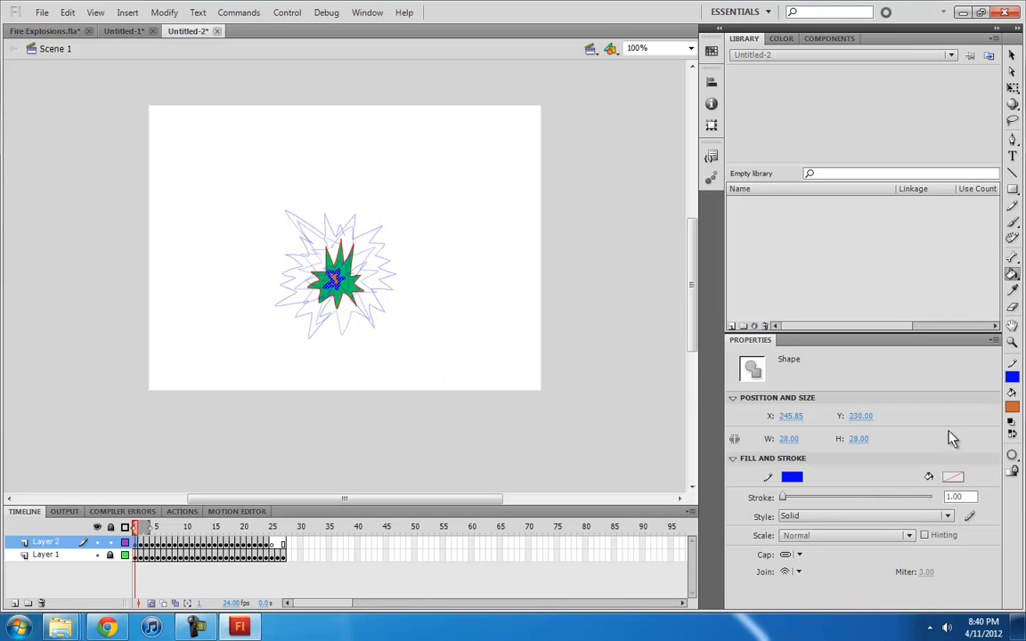
left_click(952, 476)
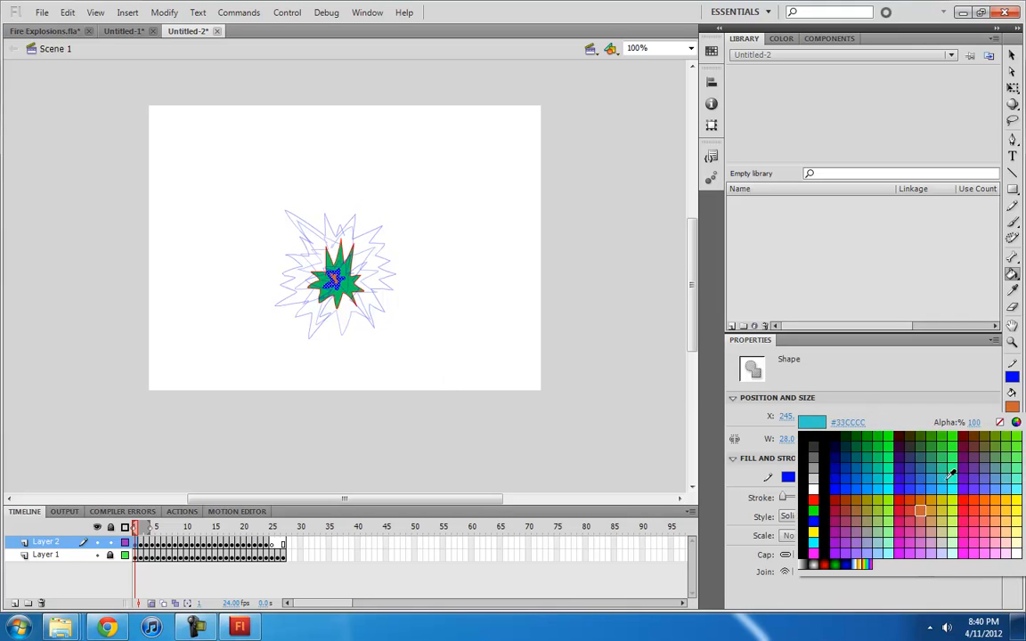
left_click(852, 533)
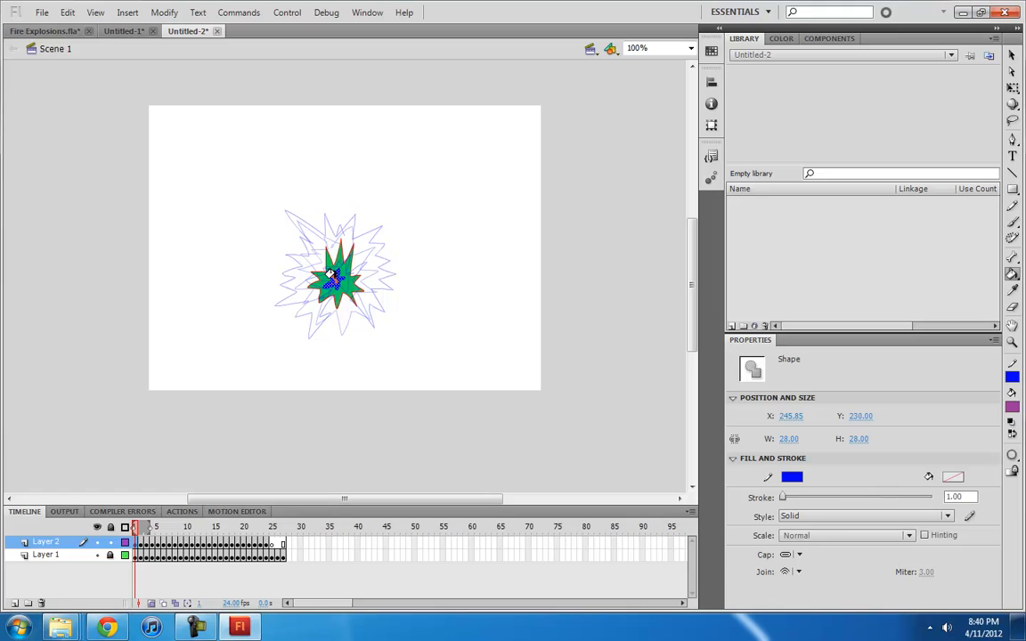
Step: Fill the inner bursts on frames 2 and 3 with purple and turn off onion skinning
key(".")
left_click(329, 252)
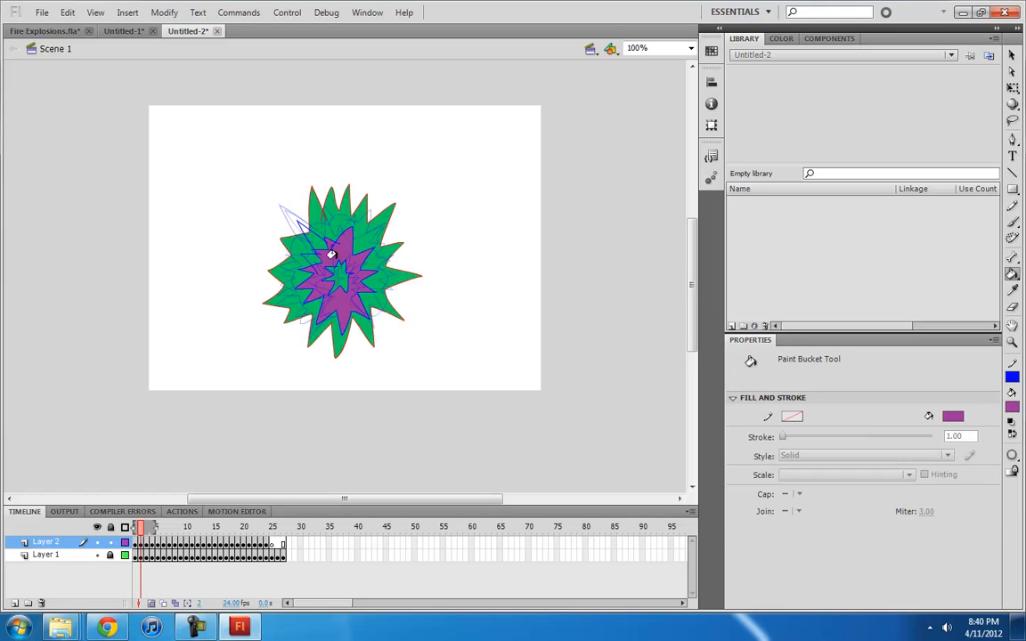
left_click(309, 241)
key(".")
left_click(334, 260)
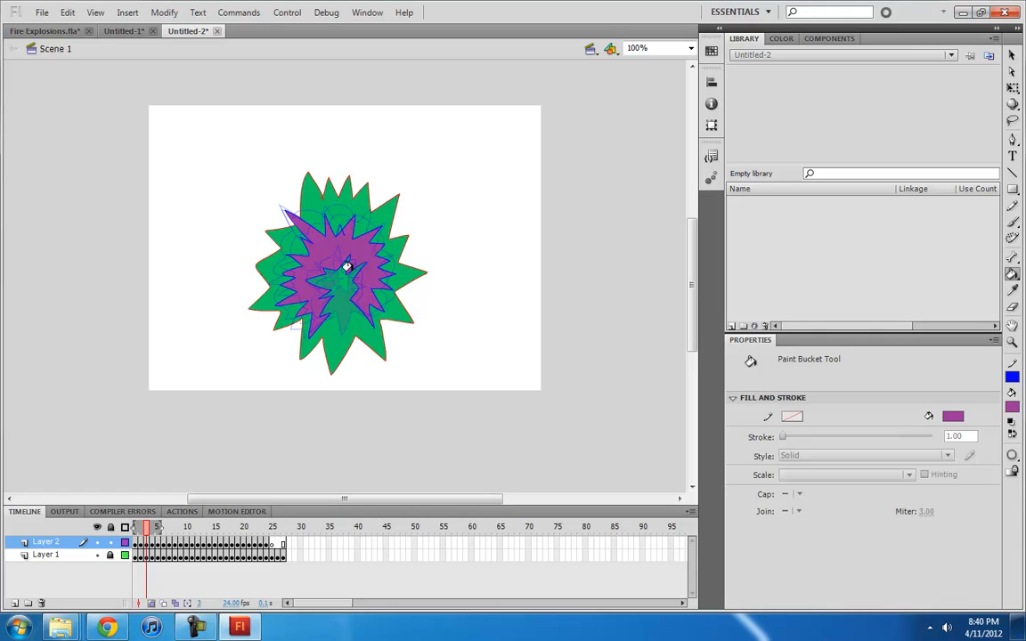
left_click(151, 603)
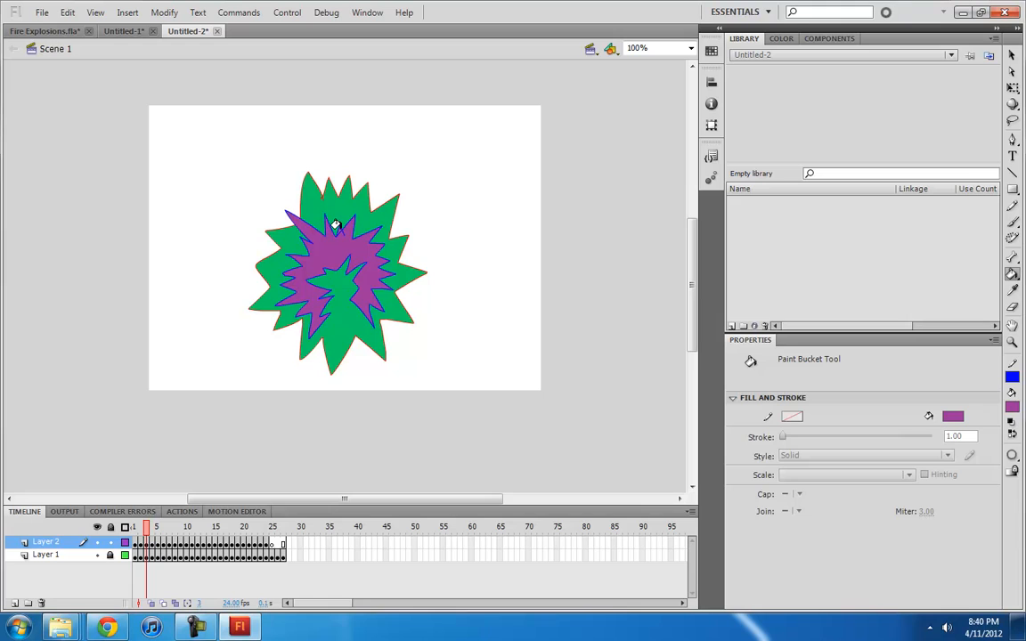
Step: Fill the inner explosion shapes on frames 4 to 7 of Layer 2 with purple
key(".")
key(".")
left_click(334, 227)
key(".")
left_click(316, 254)
key(".")
left_click(339, 228)
key(".")
left_click(327, 220)
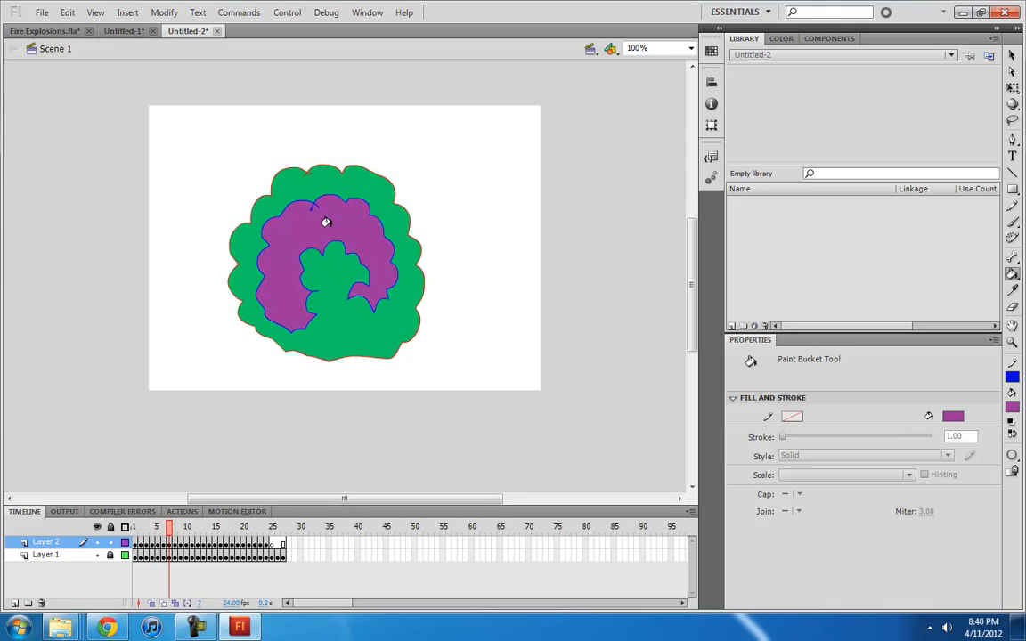
Step: Fill the scalloped inner smoke shapes on frames 8 to 11 with purple
key(".")
left_click(336, 217)
key(".")
left_click(346, 213)
key(".")
left_click(345, 217)
key(".")
left_click(352, 215)
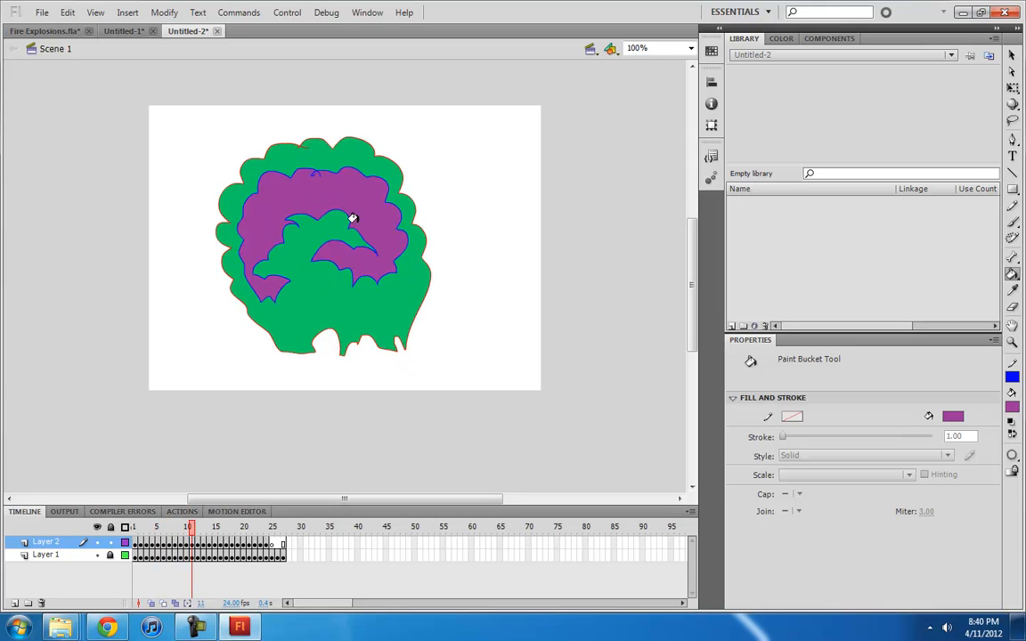
Step: Fill the smoke band on frame 12 and the band with its small lower puffs on frame 13 with purple
key(".")
left_click(358, 209)
key(".")
left_click(270, 277)
key(".")
left_click(310, 290)
left_click(272, 268)
left_click(324, 214)
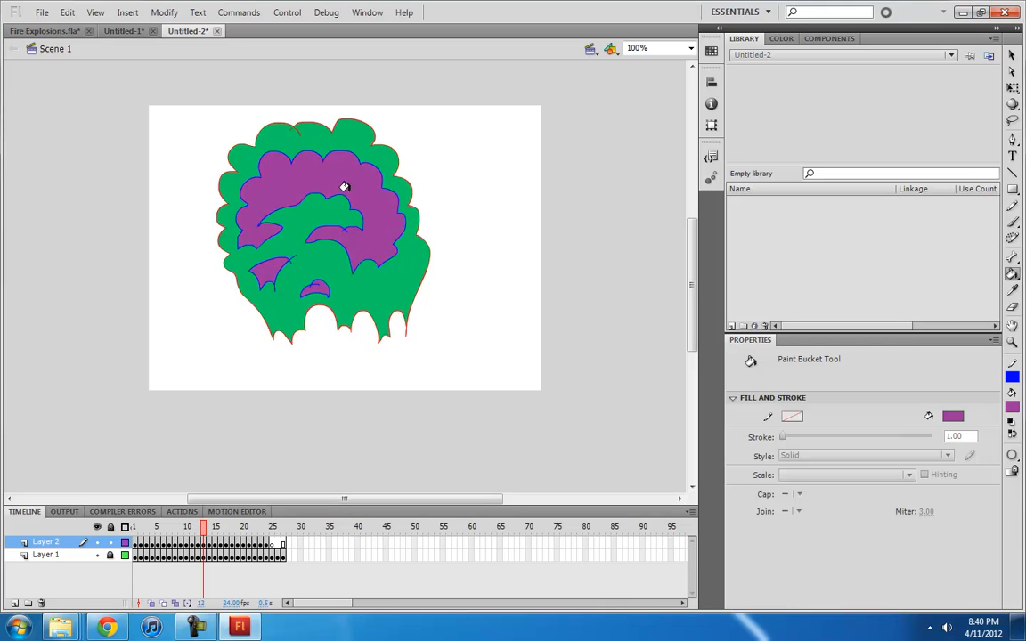
Step: Fill the inner smoke bands and detached puffs on frames 14 to 17 with purple
key(".")
left_click(356, 210)
left_click(307, 272)
left_click(258, 256)
key(".")
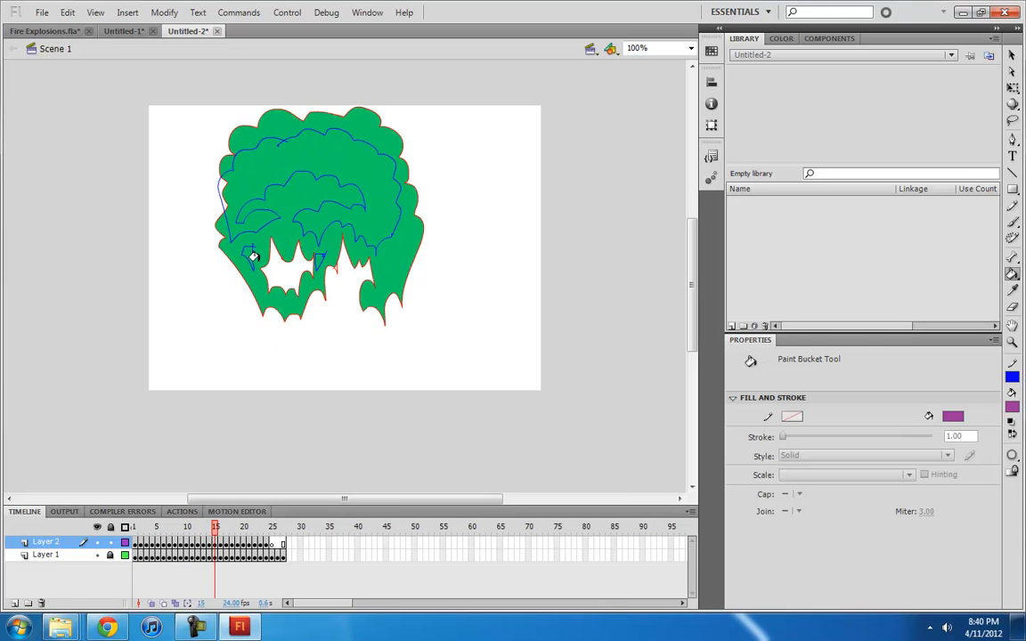
key(".")
left_click(284, 167)
left_click(272, 185)
left_click(224, 198)
key(".")
left_click(262, 170)
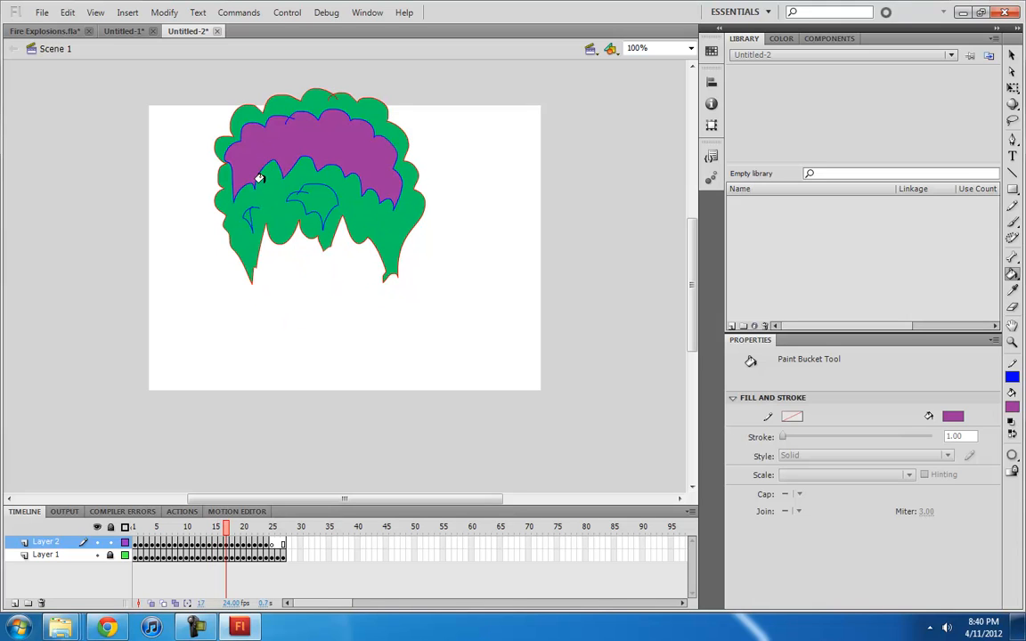
Step: Fill the thinning inner smoke shapes on frames 18 to 20 with purple
key(".")
left_click(283, 150)
key(".")
left_click(291, 144)
key(".")
left_click(251, 156)
Step: Fill the remaining small smoke patches from frame 21 onward with purple
key(".")
left_click(278, 102)
left_click(353, 98)
key(".")
left_click(339, 90)
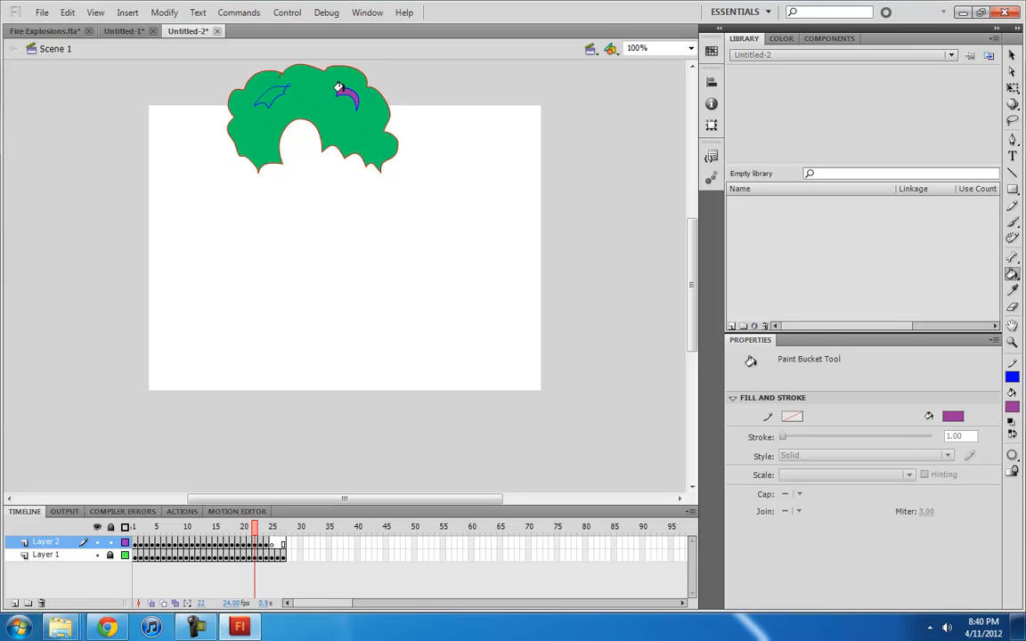
key(".")
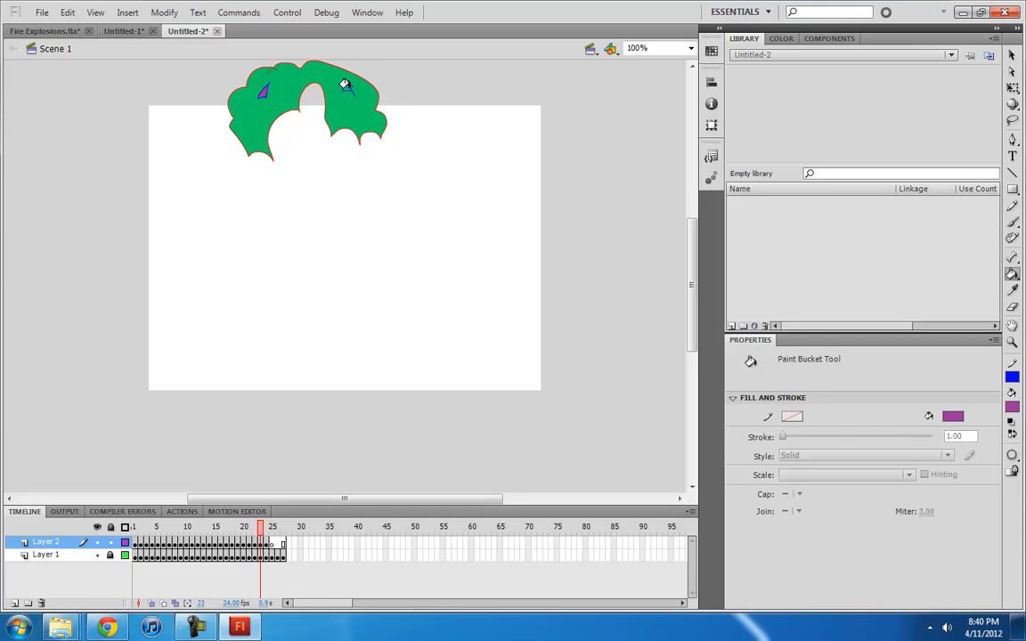
key(".")
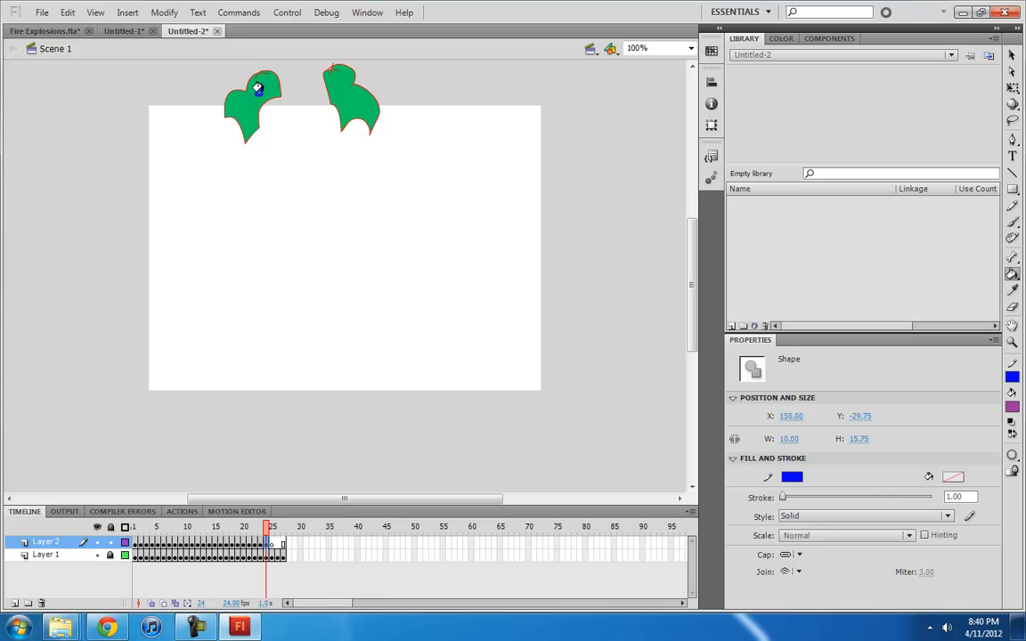
Step: Play the explosion from frame 1 and scrub back and forth through its frames to review the two-colour animation
left_click(135, 542)
key("Return")
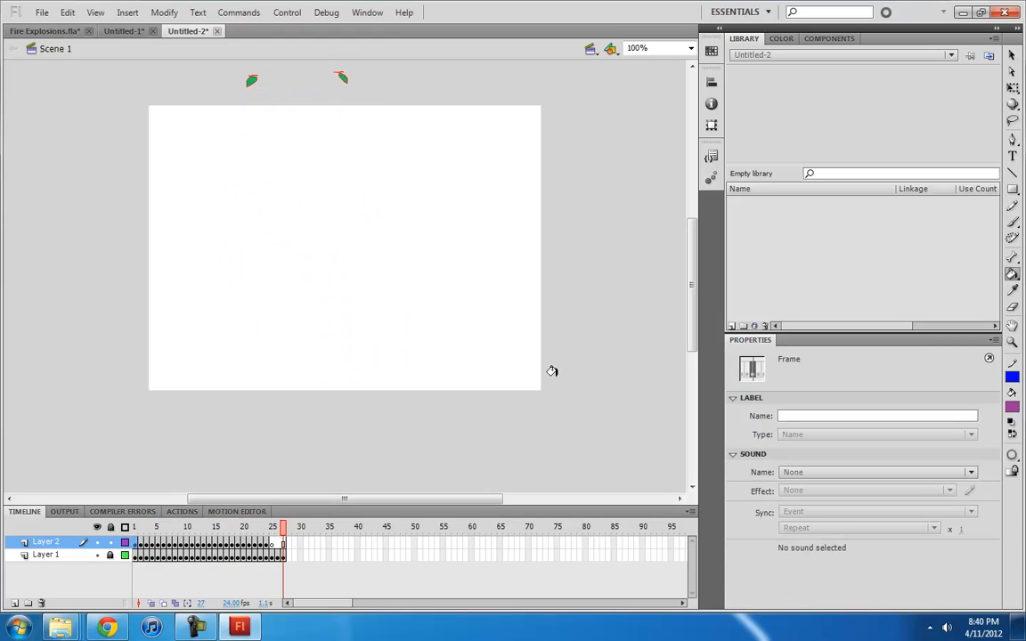
left_click_drag(242, 526, 187, 533)
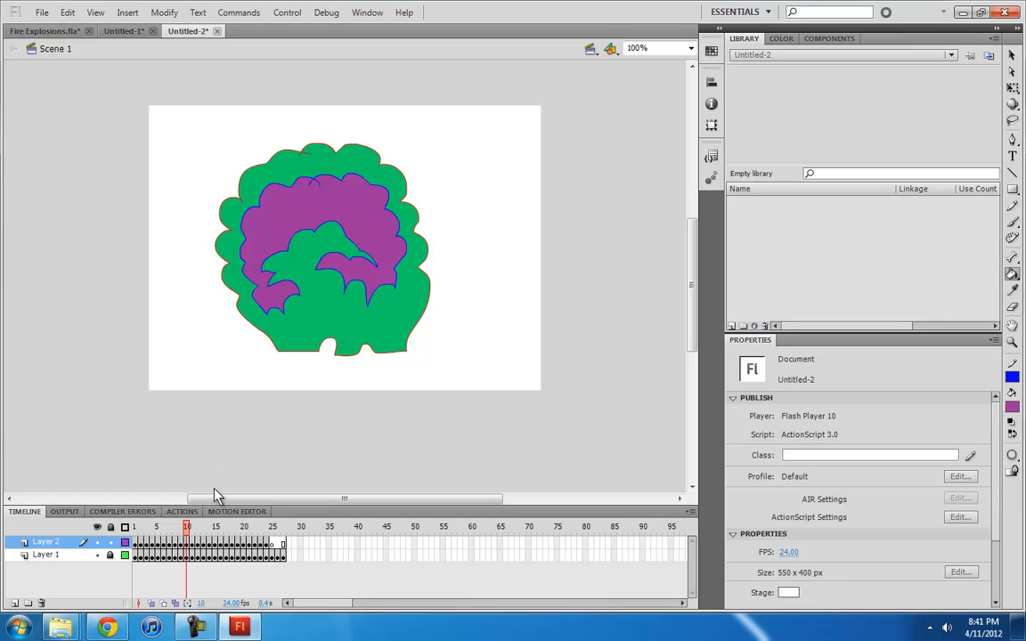
left_click_drag(184, 528, 214, 528)
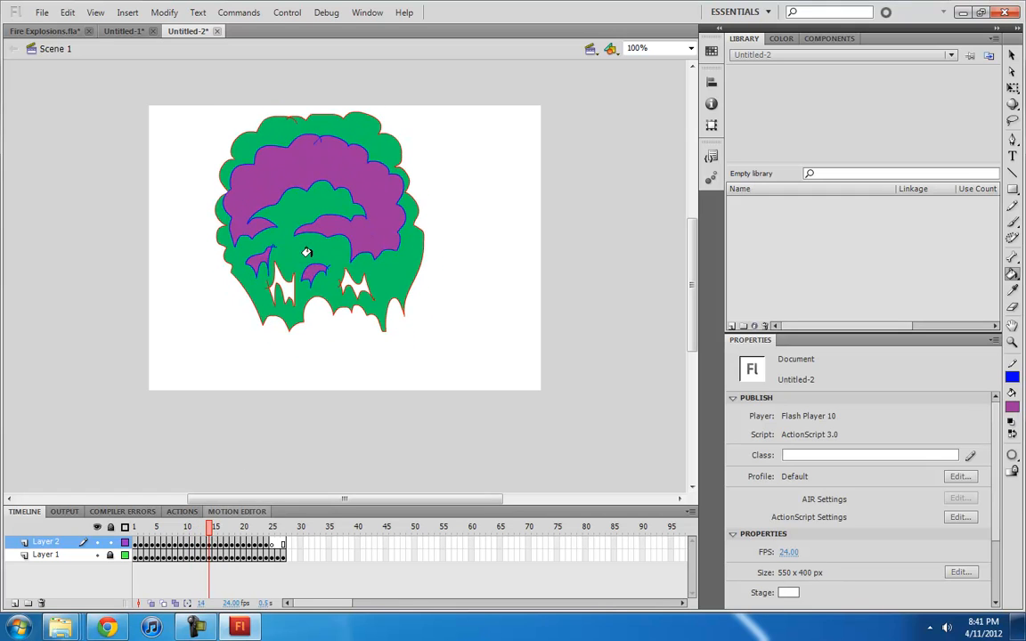
left_click(215, 528)
left_click_drag(228, 528, 116, 531)
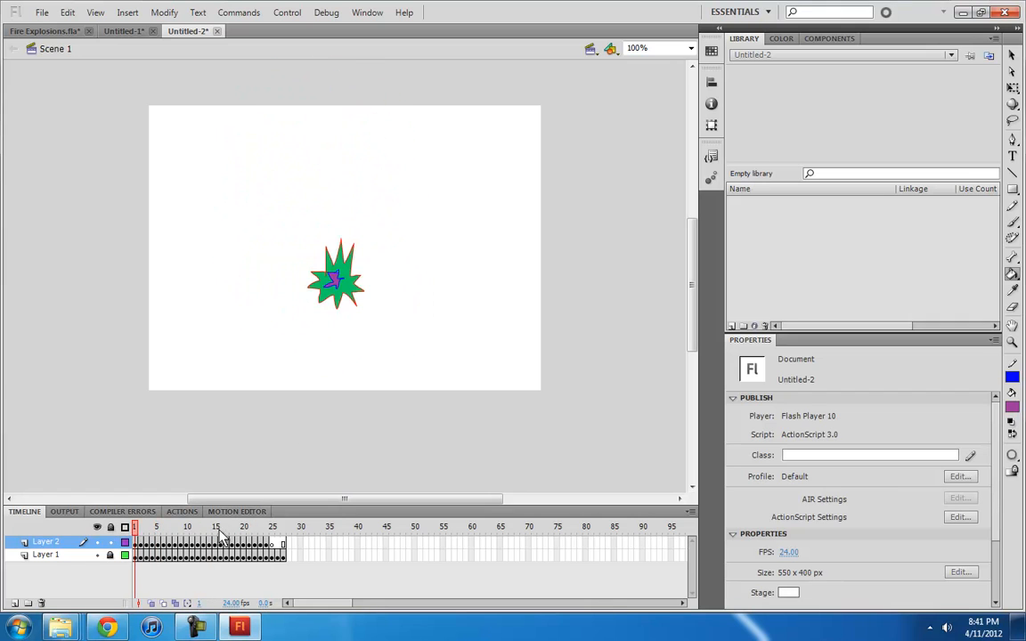
Step: Switch to Fire Explosions.fla, return to Scene 1, and unlock Layer 9 and Layer 10 to examine the gradient rectangle behind the explosion mask
left_click(77, 34)
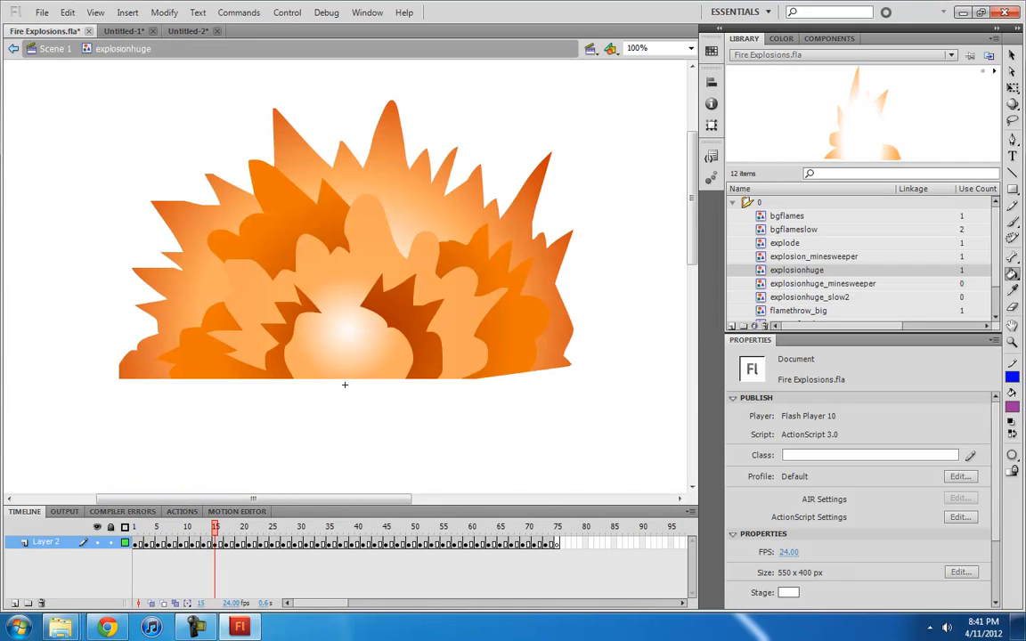
left_click(57, 50)
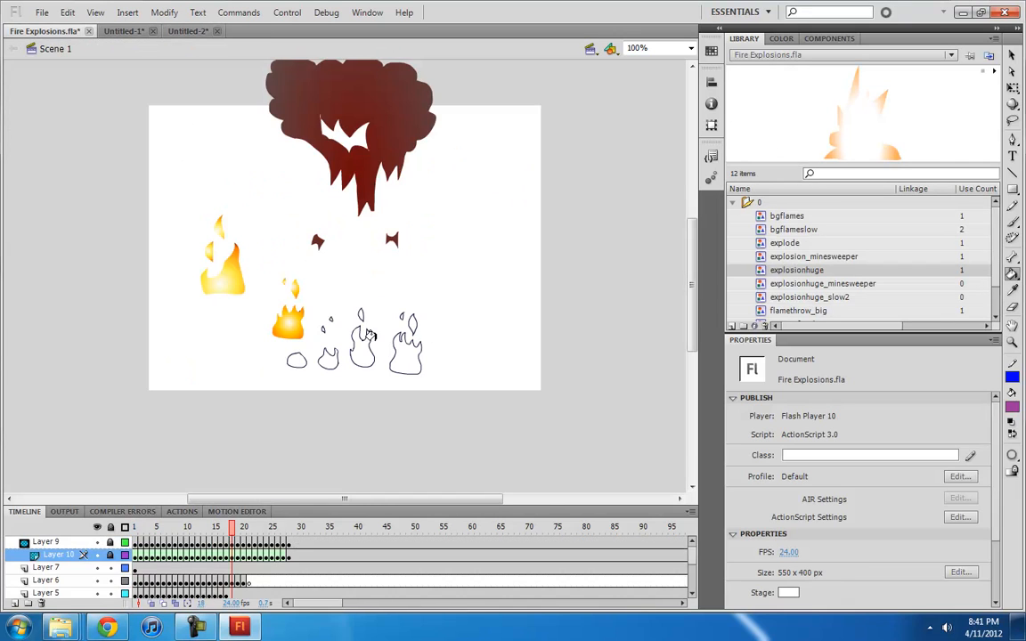
left_click_drag(134, 526, 171, 535)
left_click(110, 543)
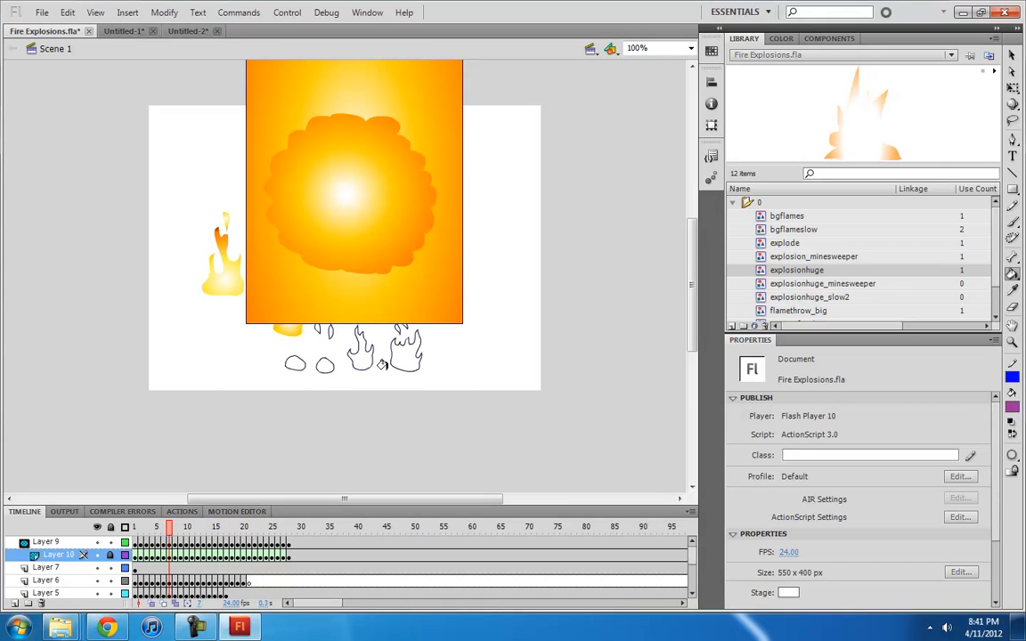
left_click(110, 554)
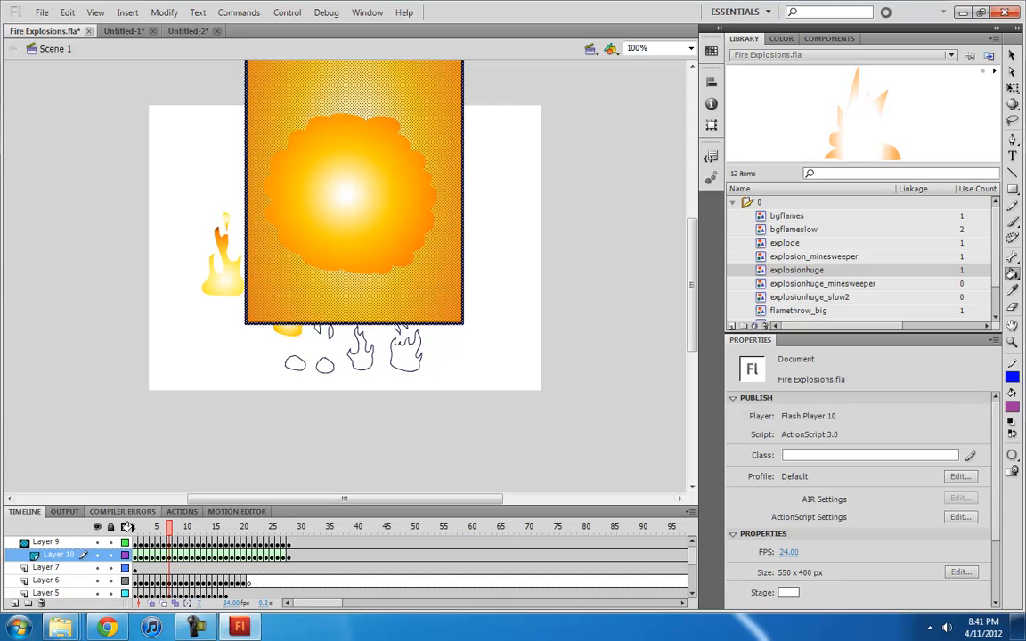
left_click_drag(169, 530, 137, 533)
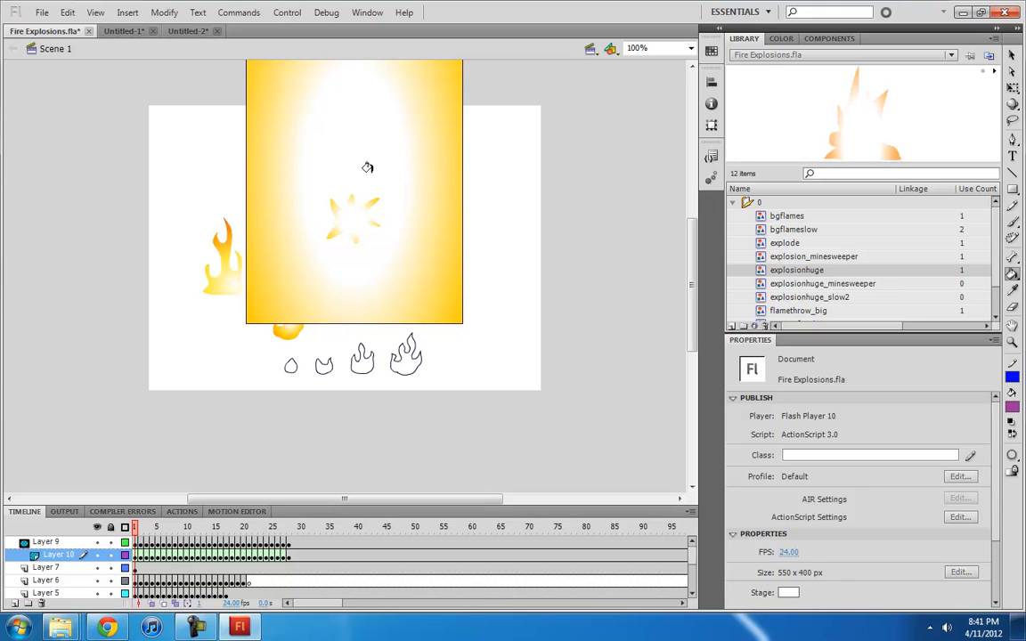
left_click_drag(693, 229, 693, 217)
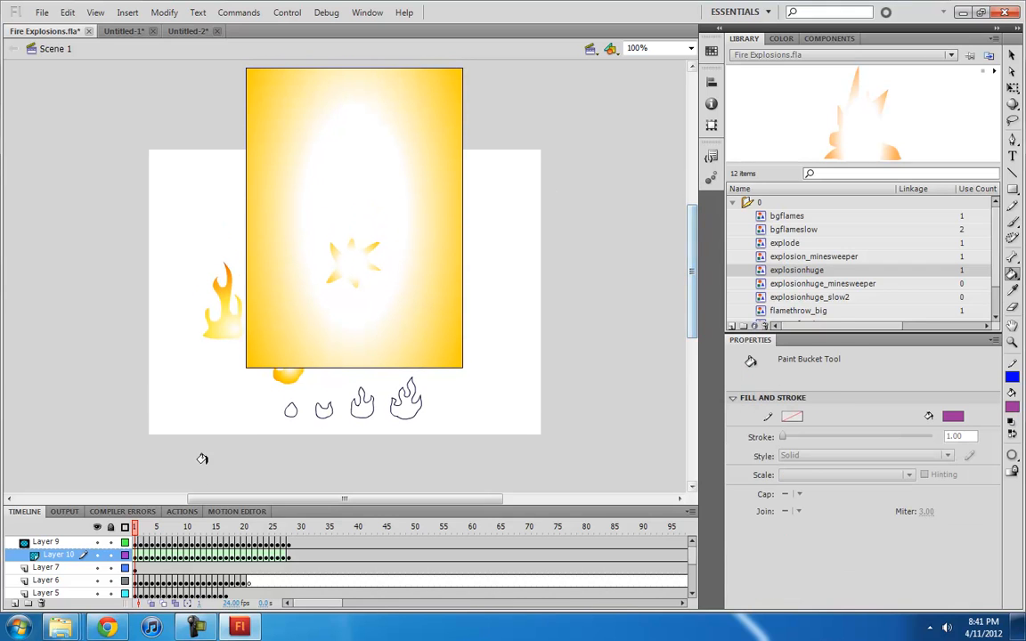
mouse_move(136, 528)
left_mouse_down()
mouse_move(278, 532)
mouse_move(137, 533)
left_mouse_up()
Step: Look at the masked layers in Untitled-1, return to Untitled-2, and scrub its explosion to frame 9
left_click(117, 29)
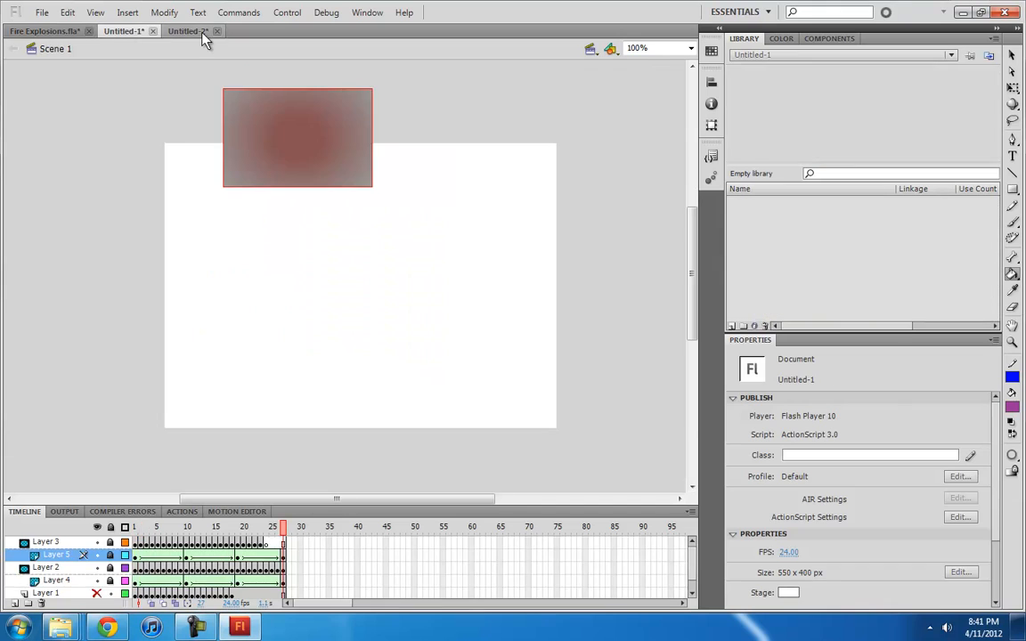
left_click(187, 31)
left_click_drag(136, 529, 185, 531)
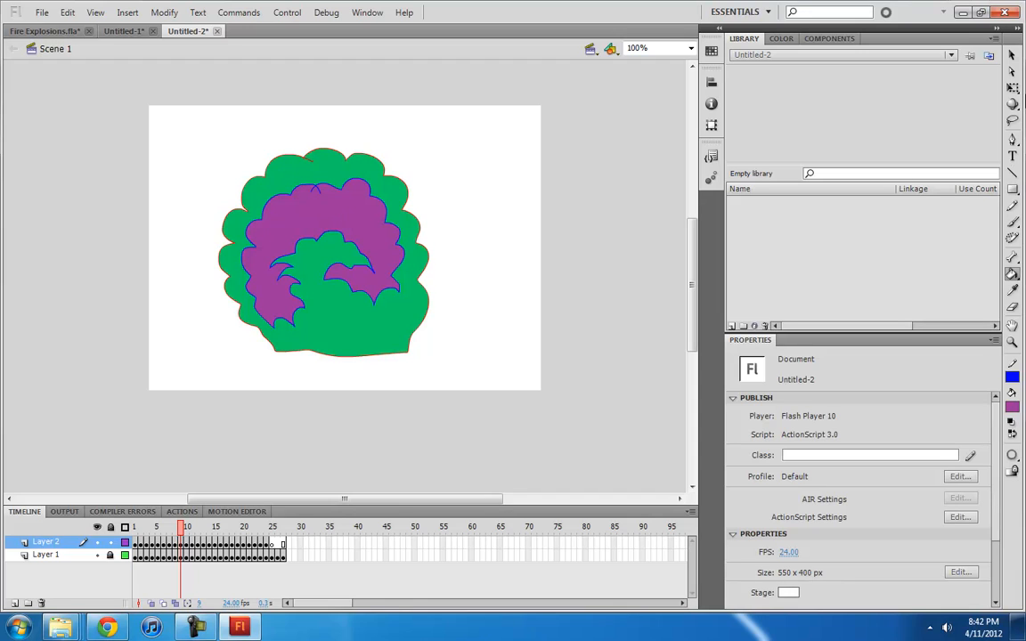
Step: Lock Layer 2, add a new layer above it, and select the new layer's first frame
key("v")
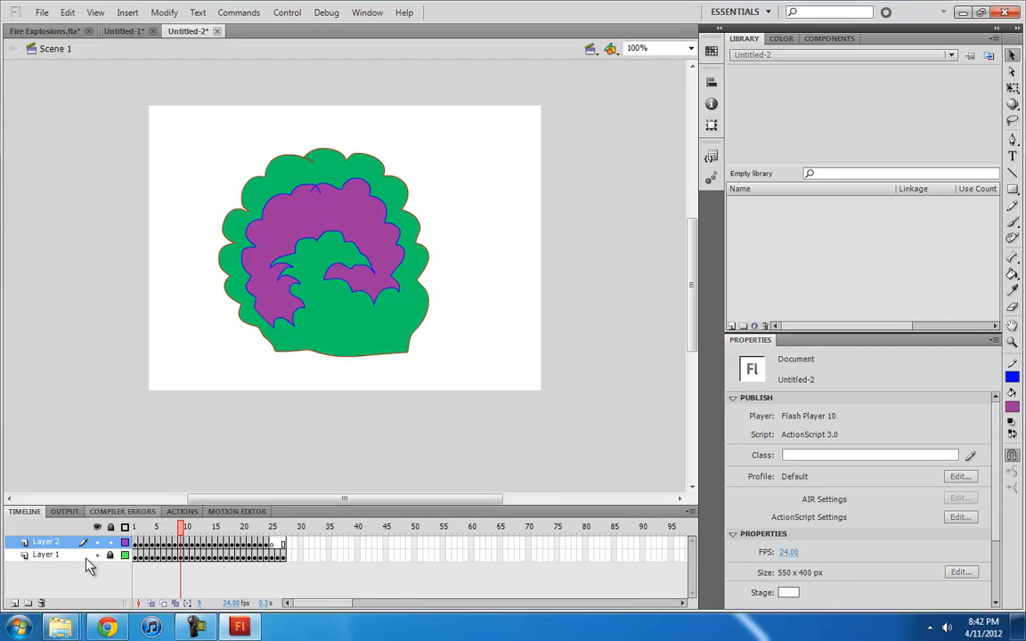
left_click(111, 541)
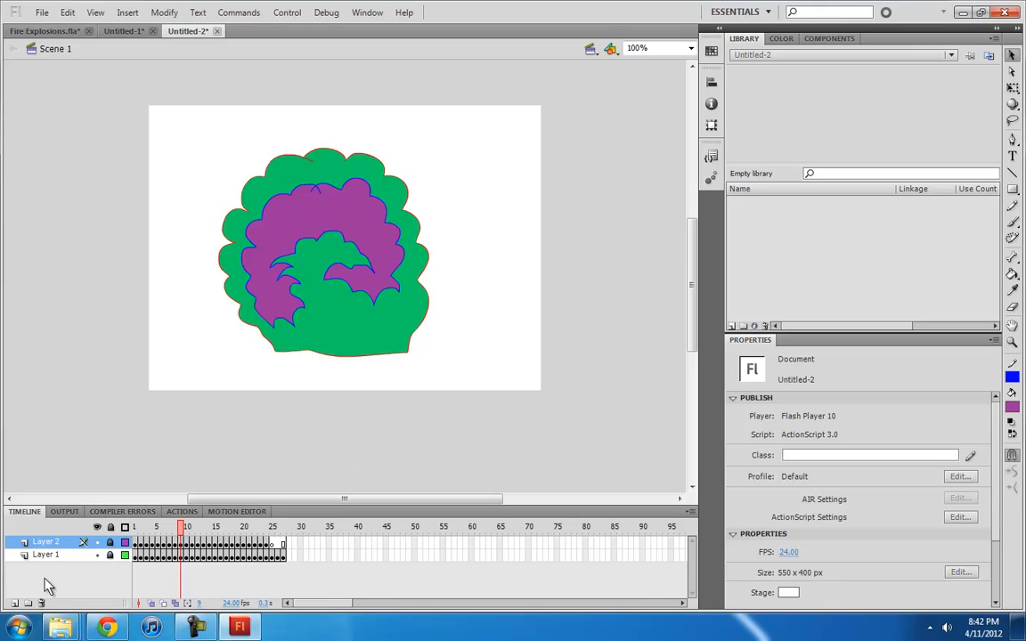
left_click(15, 602)
left_click(135, 542)
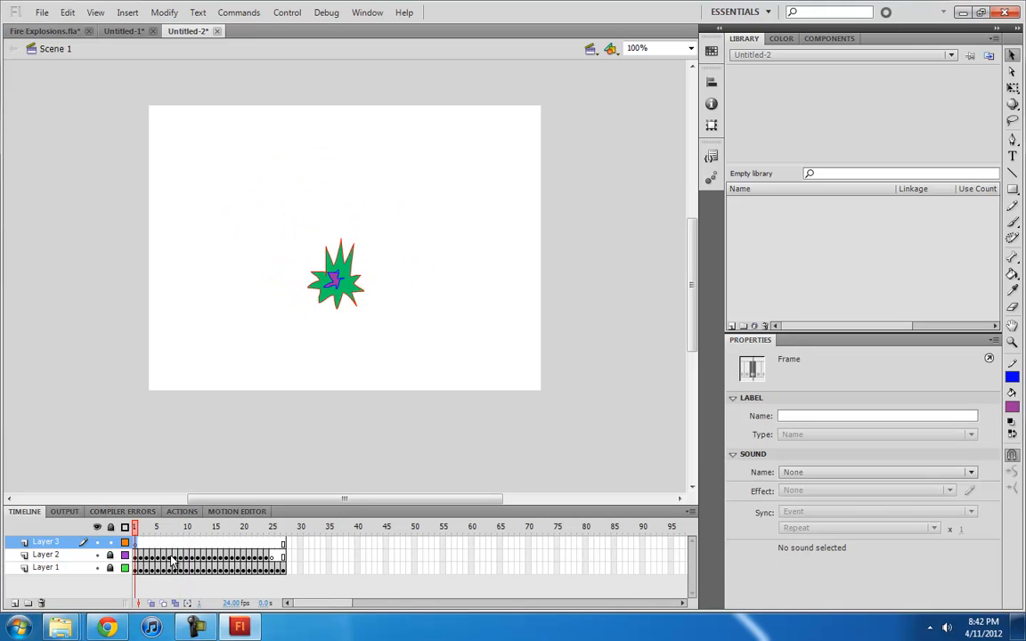
Step: Draw an oval of about 446 by 494 px on Layer 3 with the Oval tool, covering the explosion at frame 4
left_click(1012, 189)
left_click_drag(1011, 196, 899, 203)
mouse_move(135, 527)
left_mouse_down()
mouse_move(165, 531)
mouse_move(138, 535)
mouse_move(153, 532)
left_mouse_up()
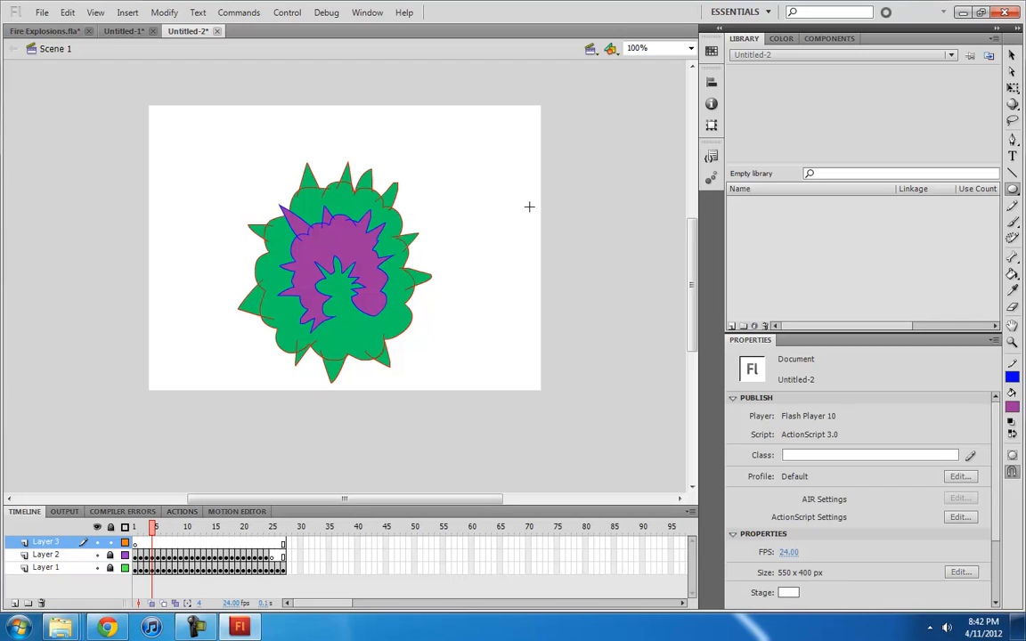
left_click_drag(180, 107, 498, 460)
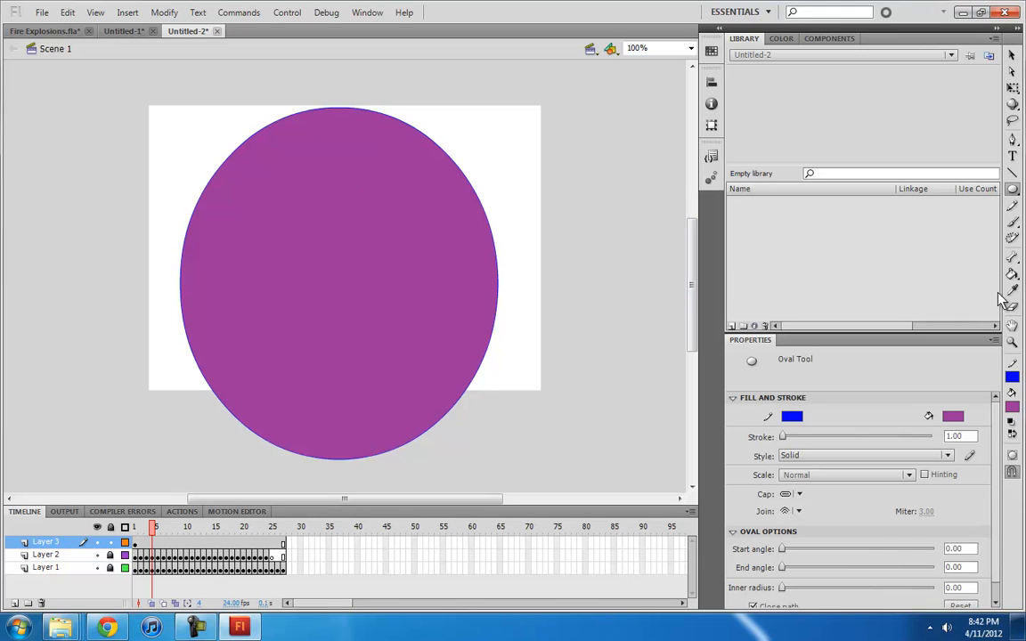
Step: Change the fill to a radial gradient with a yellow FFEB00 inner stop and apply it to the oval with the Paint Bucket
left_click(843, 40)
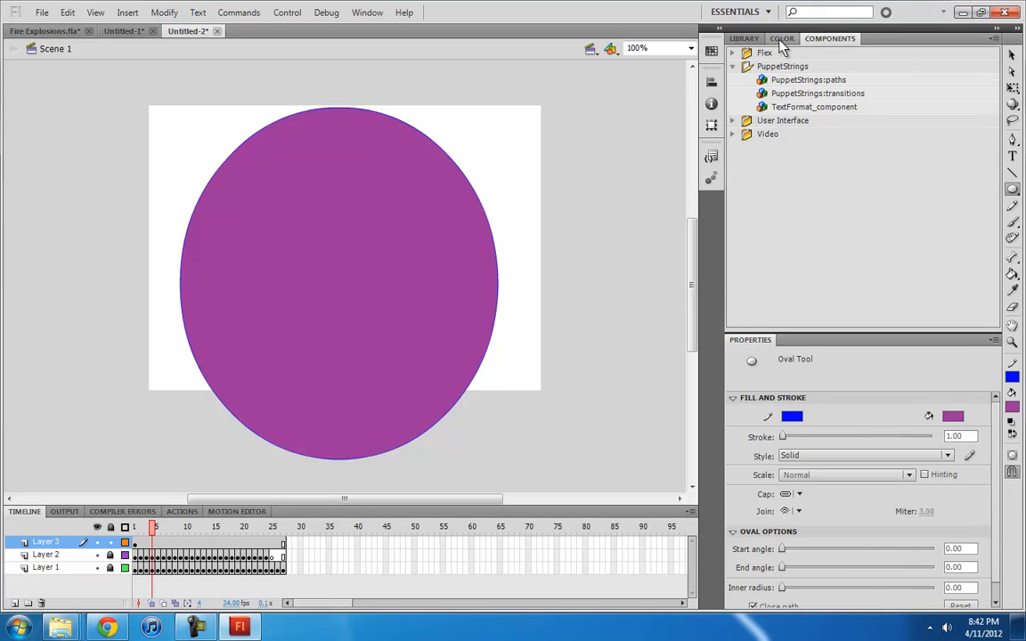
left_click(781, 39)
left_click(845, 55)
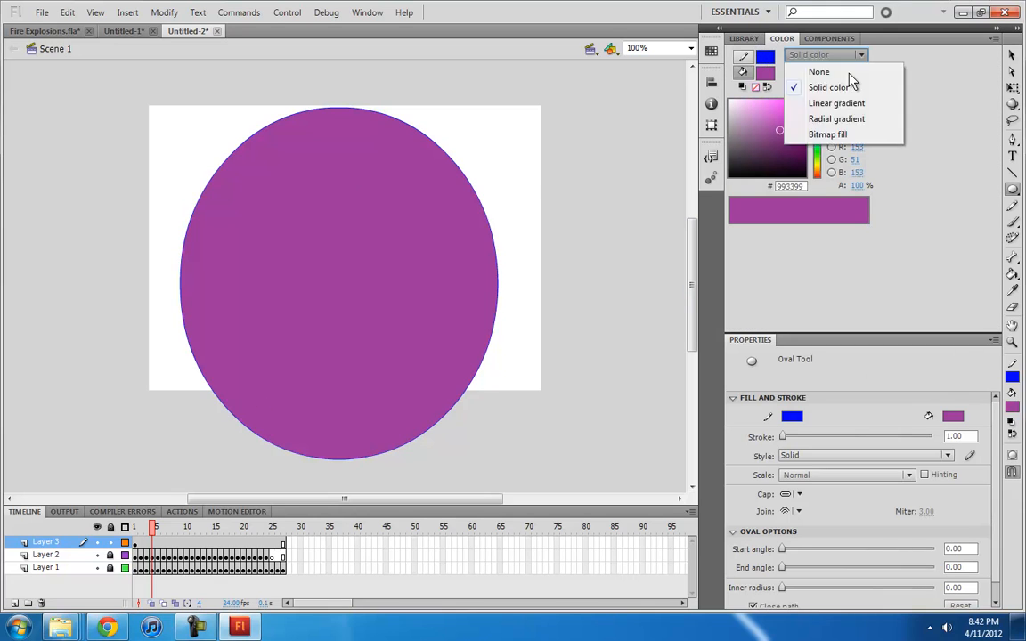
left_click(832, 119)
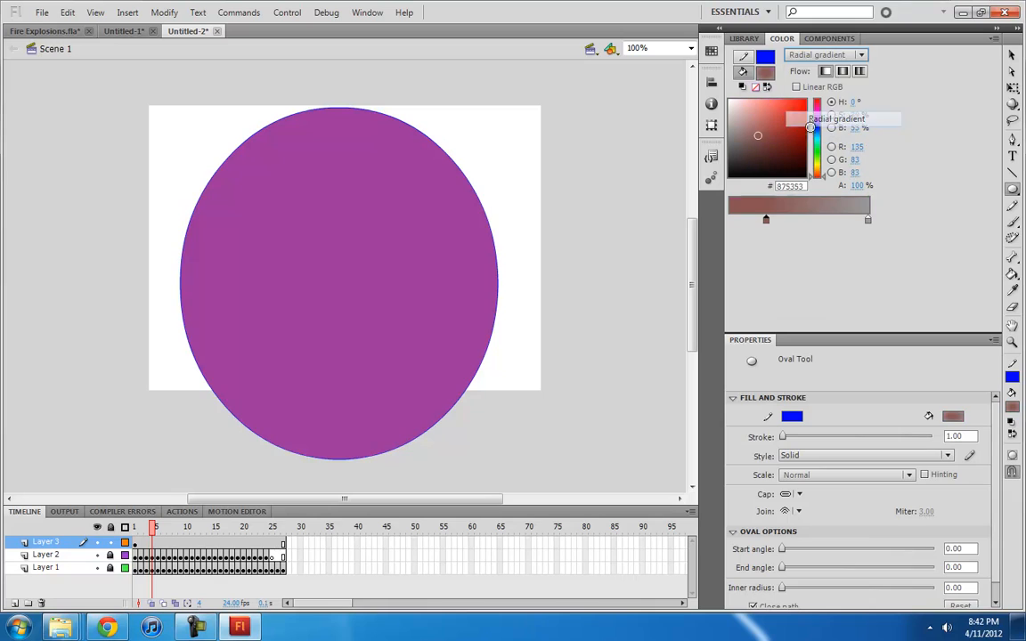
left_click(1011, 274)
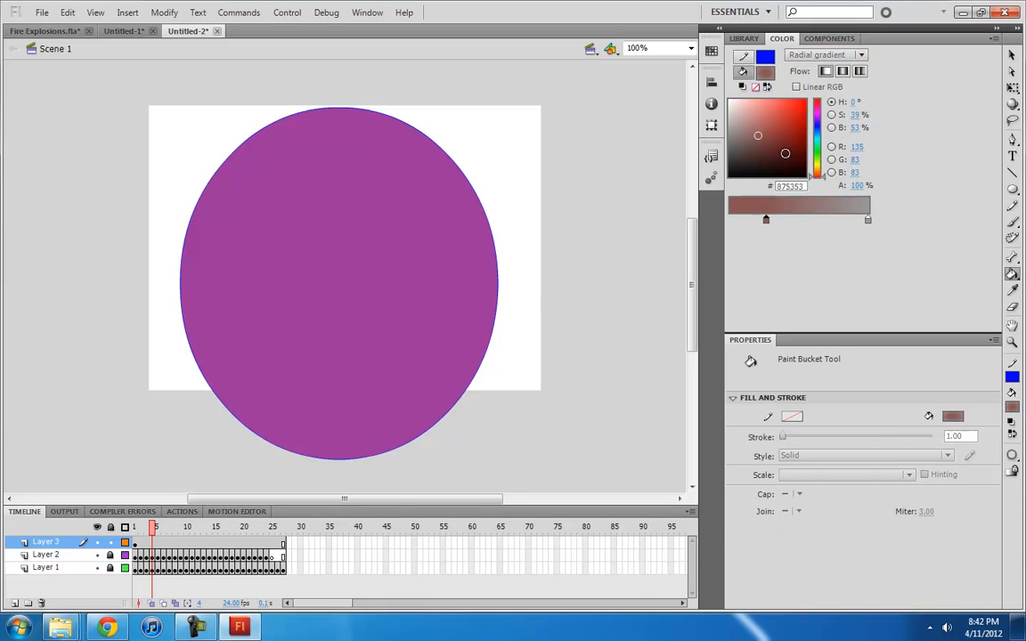
left_click(817, 166)
left_click(818, 164)
left_click_drag(795, 126, 806, 99)
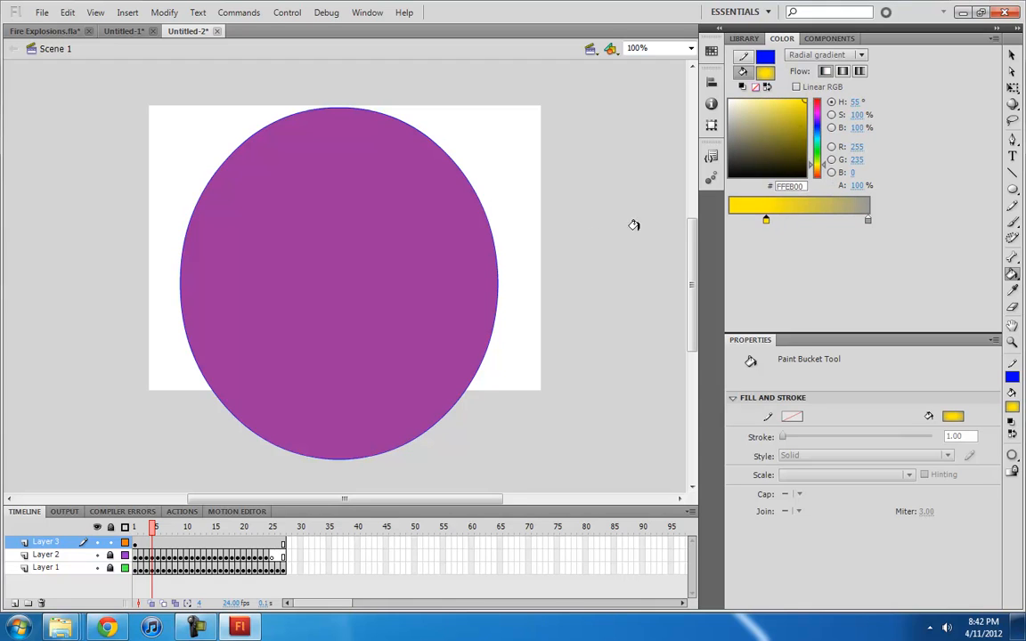
left_click(362, 277)
Step: Recolour the oval's radial gradient to white FFFFFF at the centre and golden yellow FFC841 at the edge
left_click(1012, 56)
key("ctrl+a")
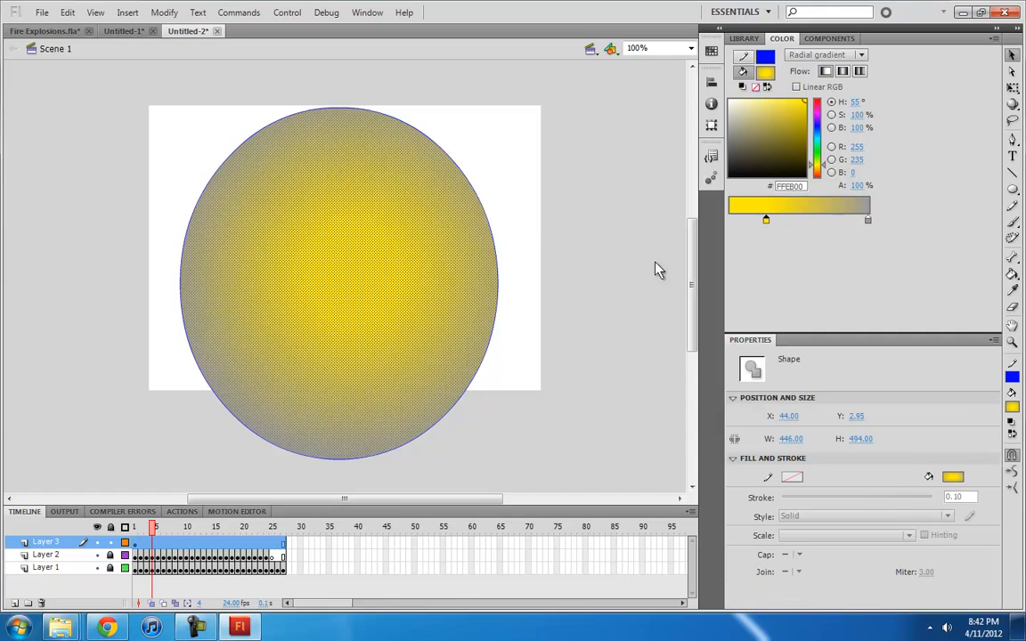
left_click_drag(771, 149, 727, 98)
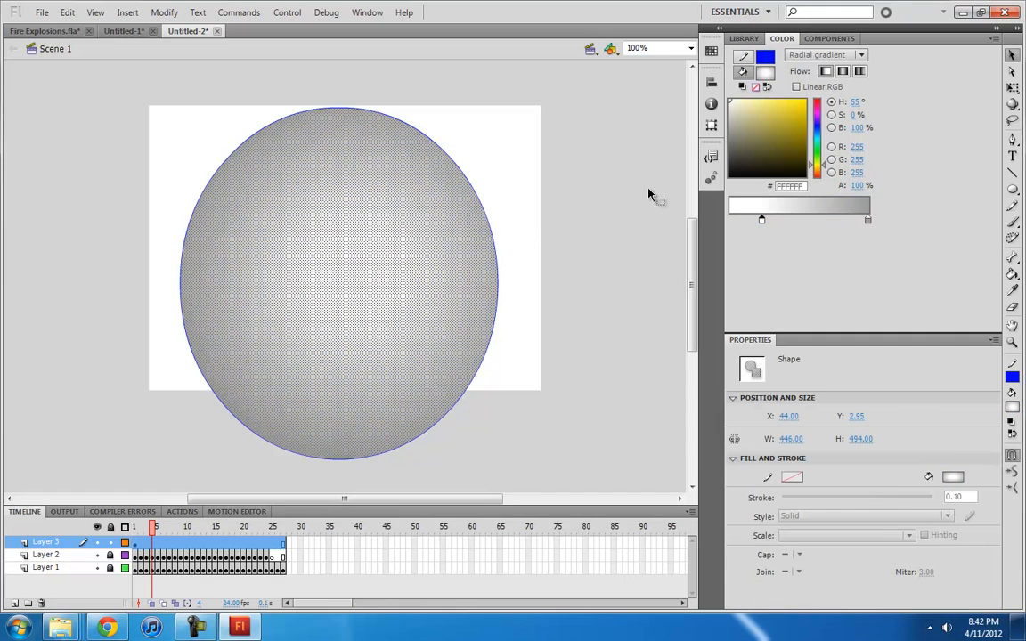
left_click(868, 222)
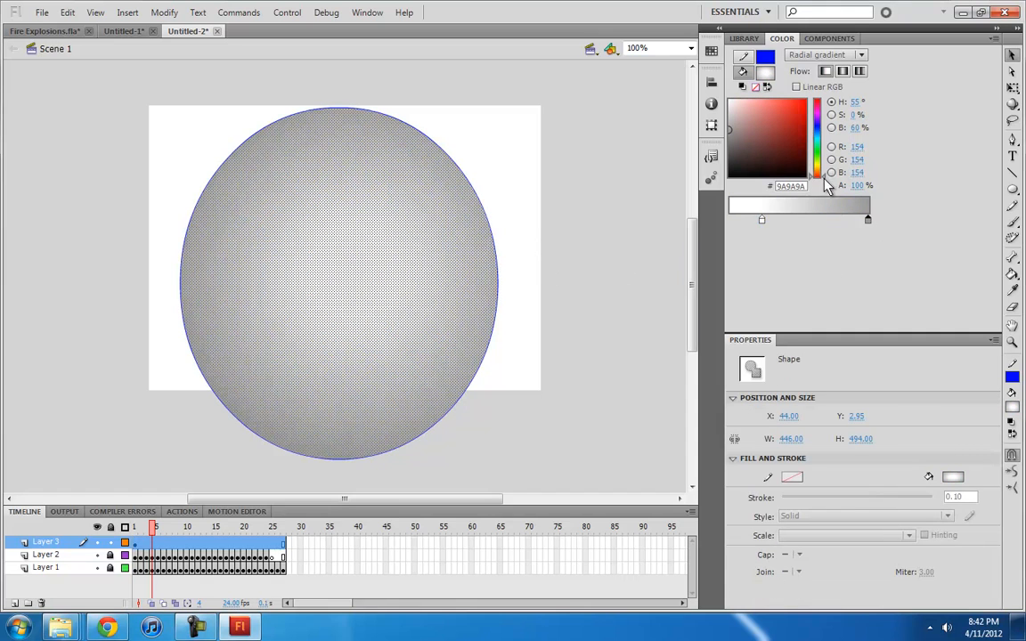
left_click_drag(808, 143, 785, 98)
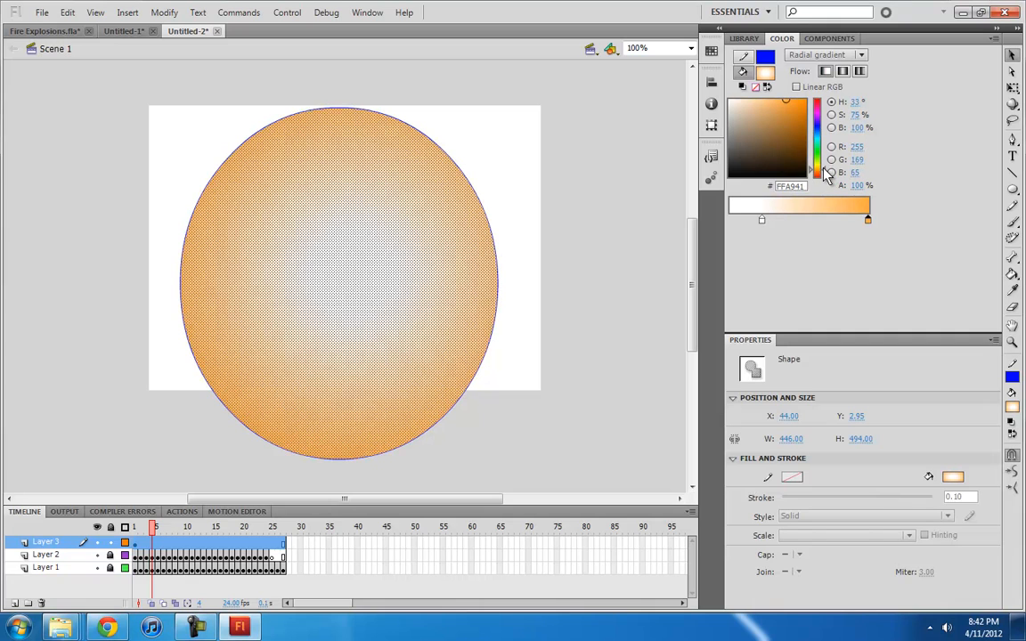
left_click_drag(823, 169, 823, 166)
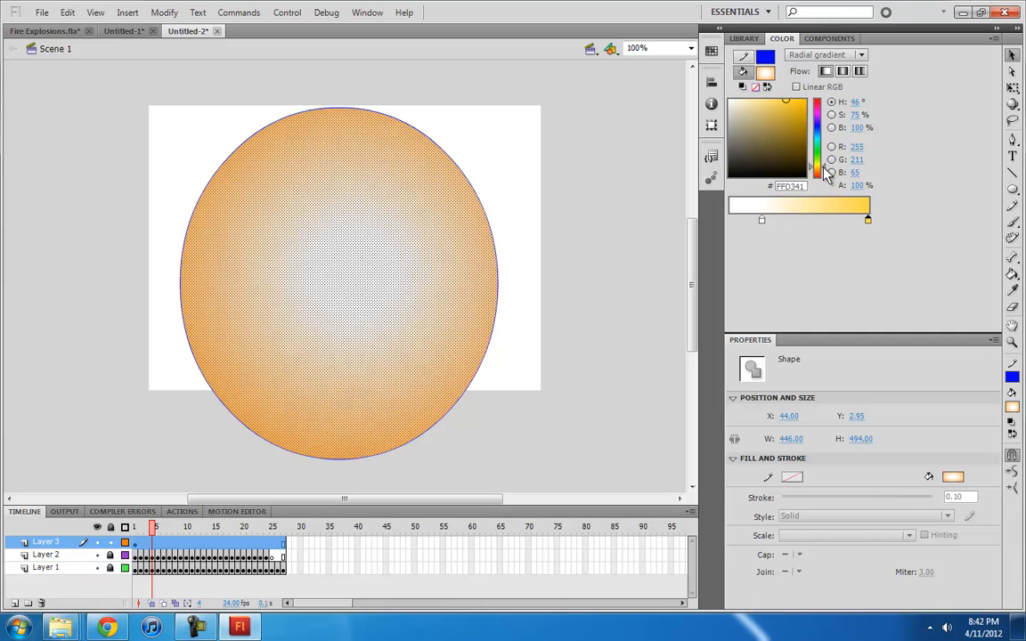
left_click_drag(826, 174, 825, 176)
Step: Add a keyframe at frame 8 of Layer 3 and recolour its gradient to yellow at the centre and orange FF7541 at the edge
mouse_move(151, 532)
left_mouse_down()
mouse_move(132, 531)
mouse_move(174, 531)
mouse_move(158, 534)
left_mouse_up()
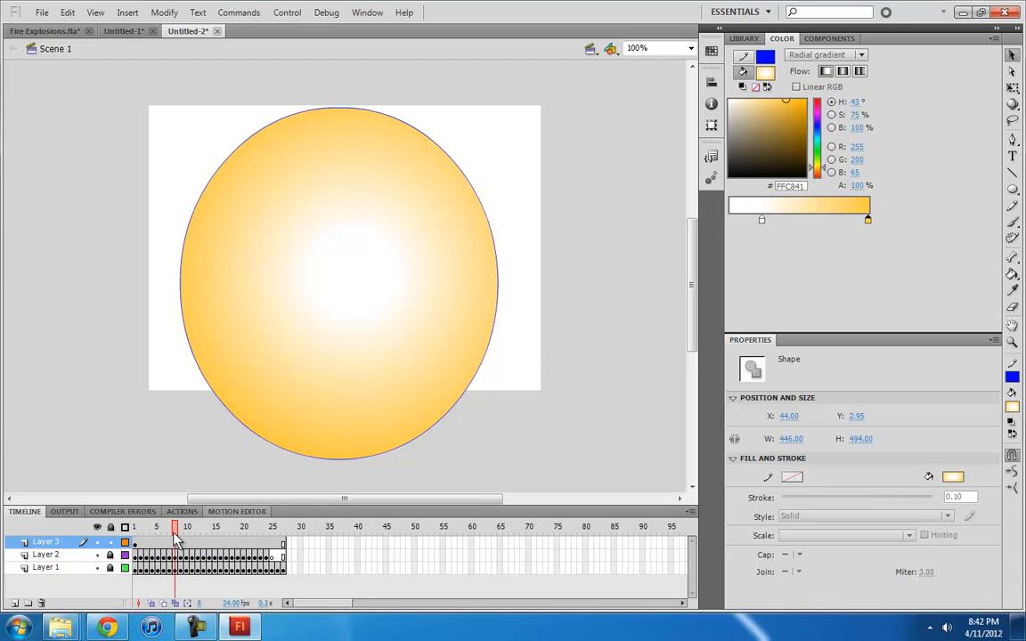
left_click(174, 545)
left_click(177, 551)
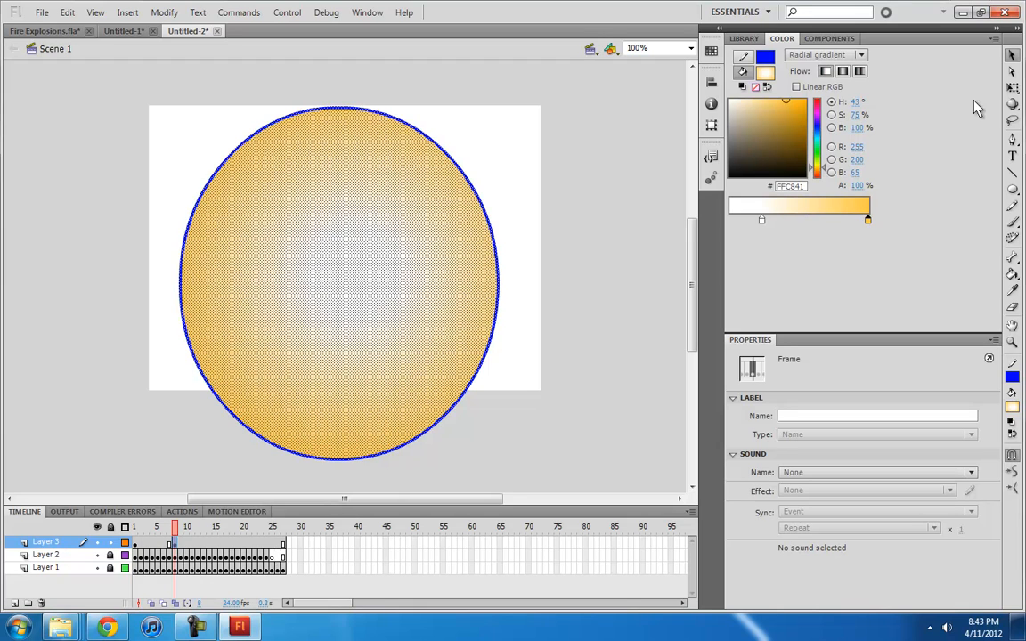
left_click(761, 220)
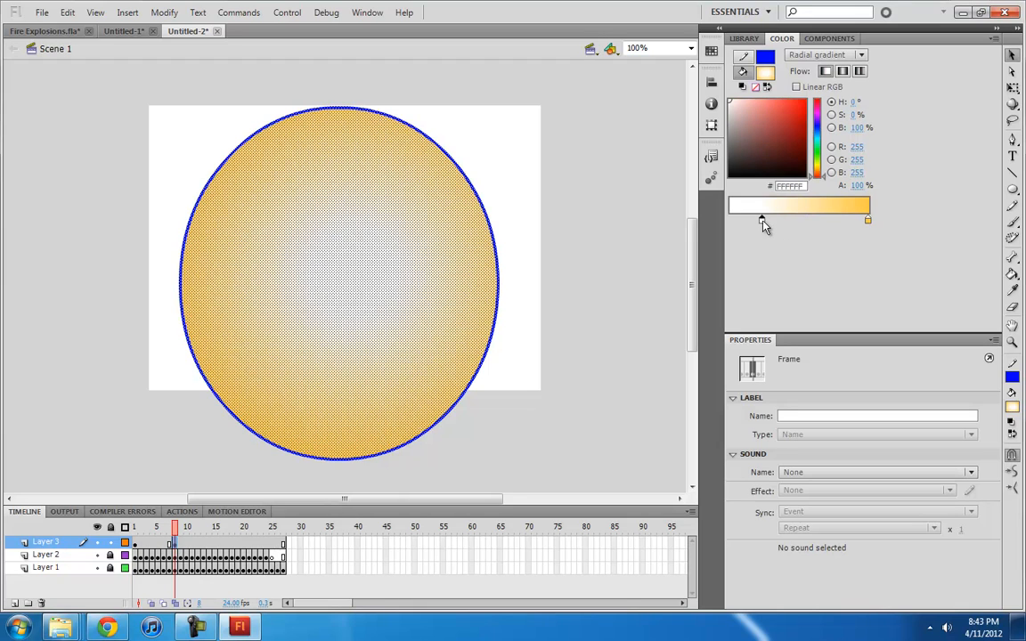
left_click(819, 165)
left_click(868, 221)
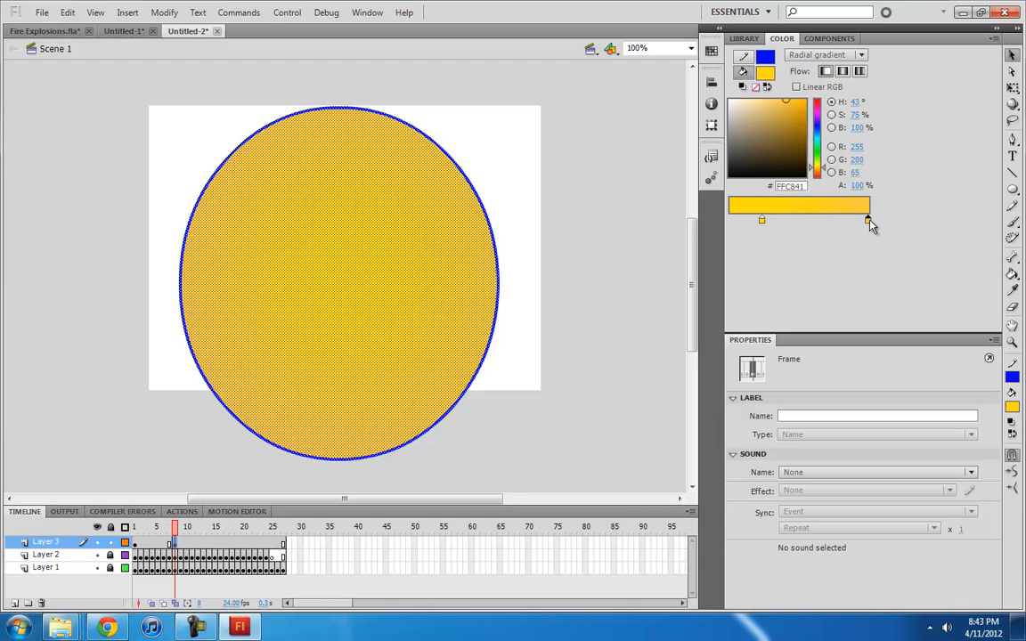
left_click_drag(824, 175, 827, 182)
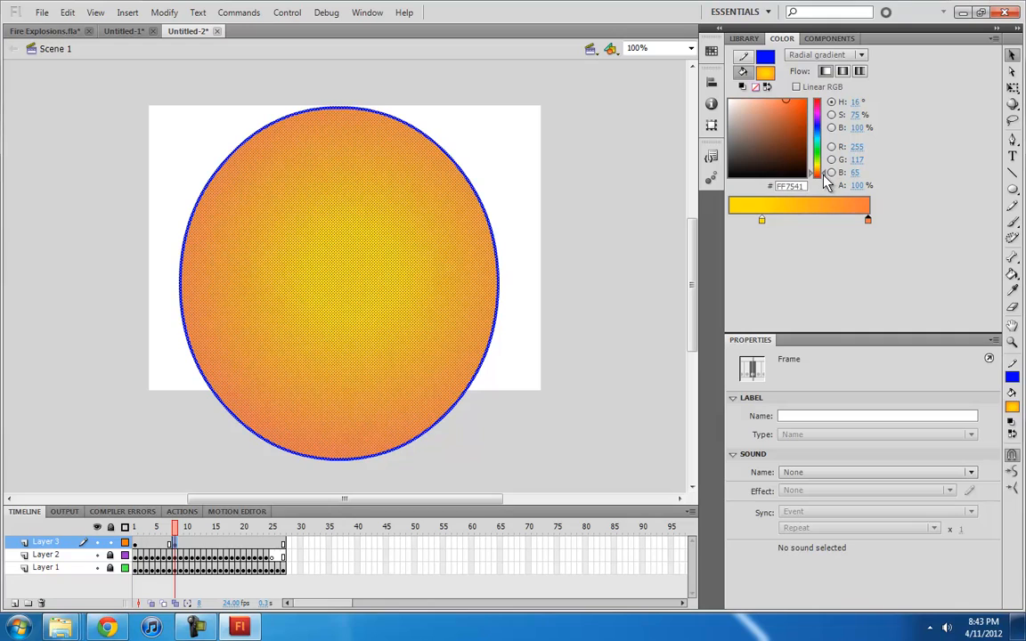
Step: Compare the oval with the explosion at frame 14, and move the frame 8 oval up and left to X 27, Y -35.05
left_click(210, 546)
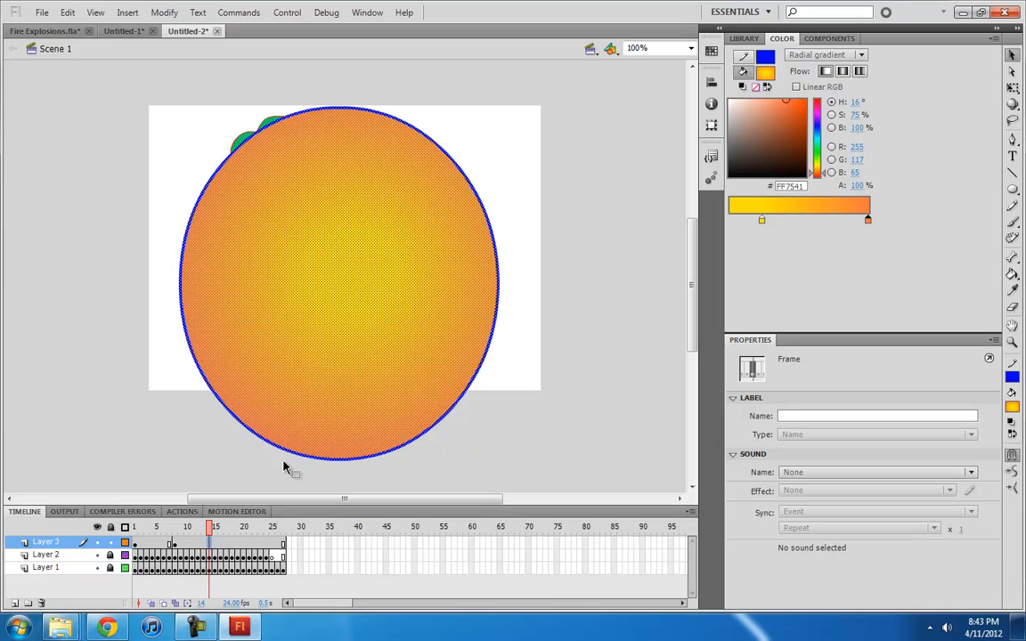
left_click(175, 546)
left_click_drag(350, 297, 338, 276)
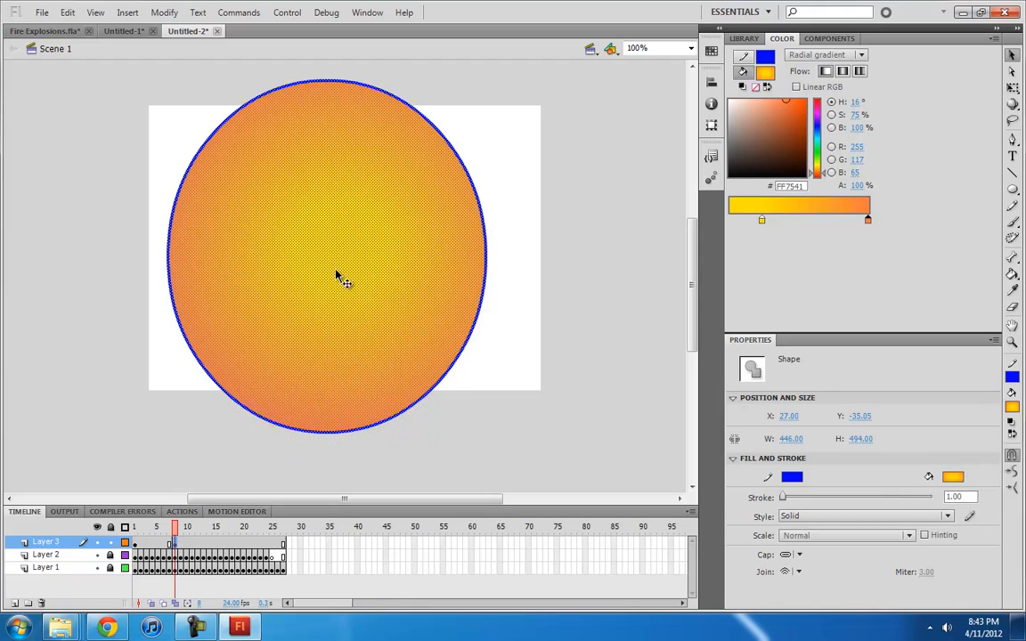
Step: Add a keyframe at frame 16 of Layer 3, check the oval as an outline, and move it to X 11, Y -65.05
left_click(220, 550)
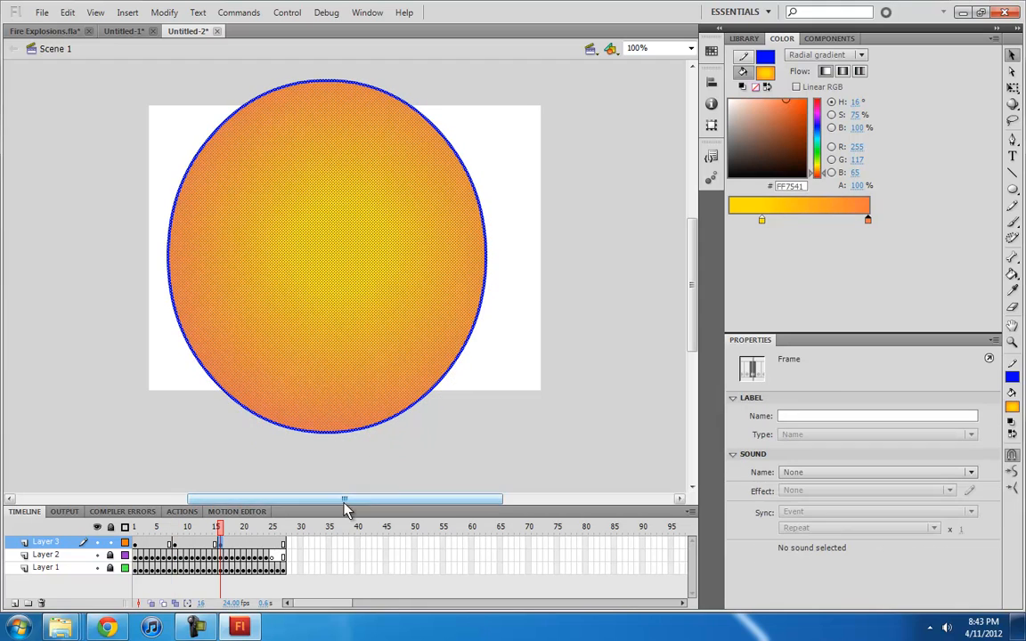
left_click(125, 542)
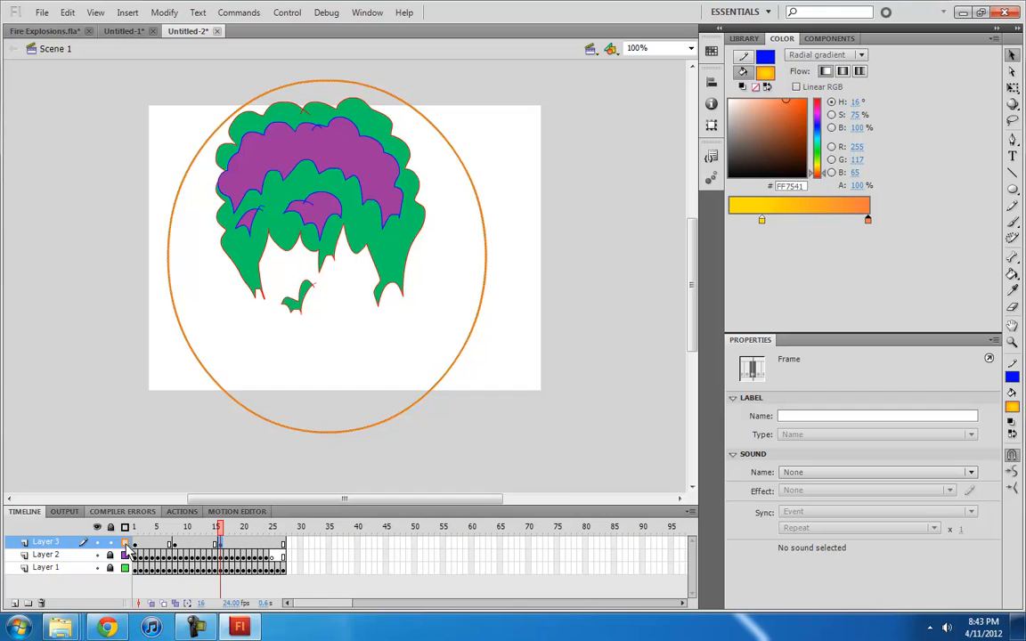
left_click(126, 542)
left_click_drag(327, 248, 316, 228)
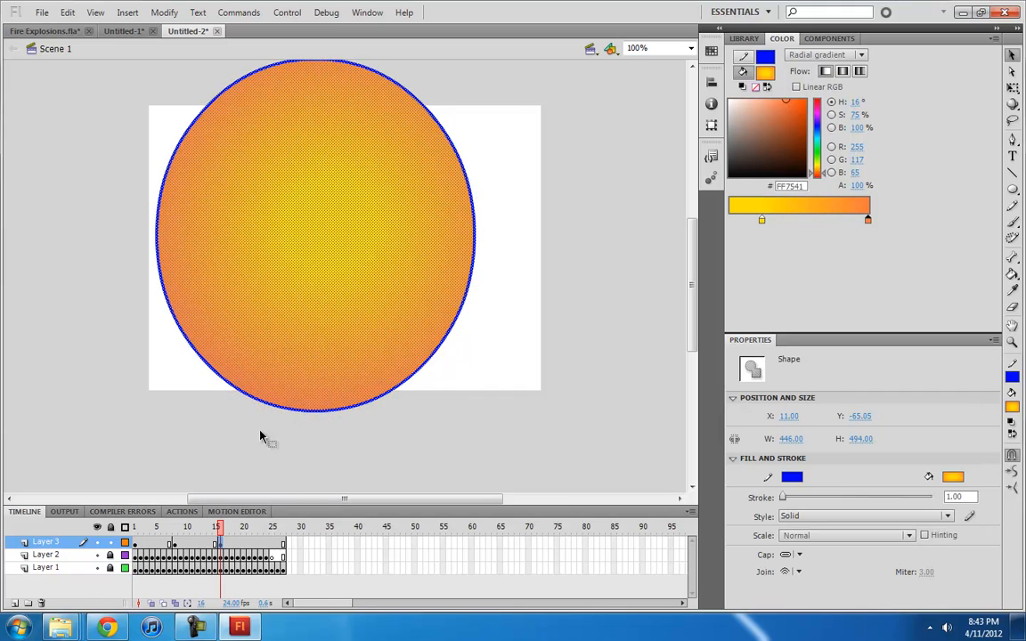
left_click_drag(331, 269, 403, 325)
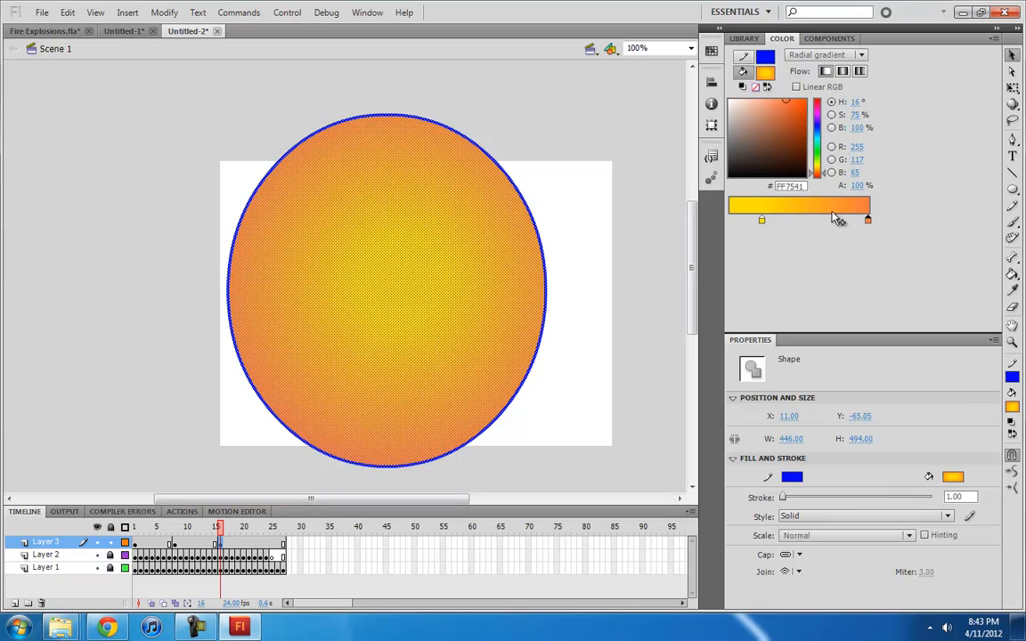
Step: Recolour the frame 16 oval's gradient to orange at the centre and dark red BD0900 at the edge
left_click(762, 221)
left_click_drag(823, 167, 822, 175)
left_click(868, 220)
left_click_drag(795, 129, 810, 121)
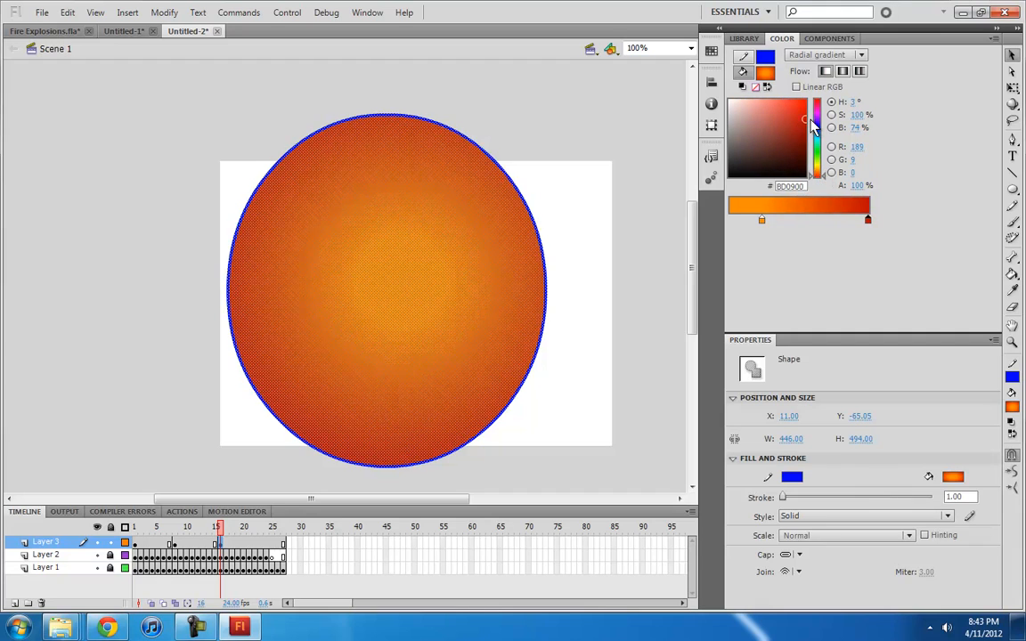
Step: Add a keyframe at frame 23 of Layer 3 and recolour its gradient to red-orange C42B00 at the centre and gray 696969 at the edge
left_click(260, 542)
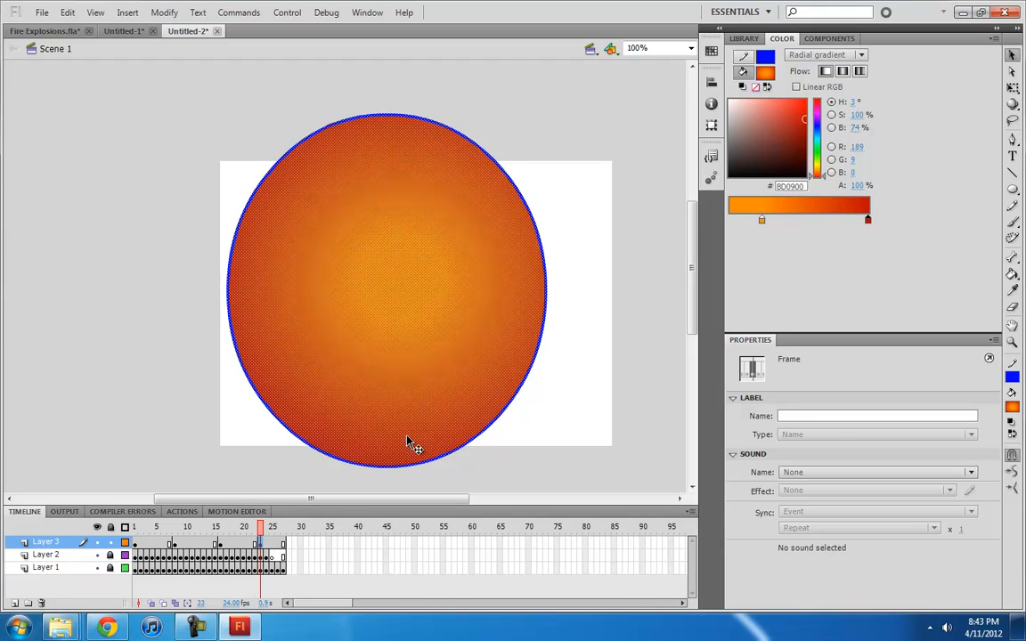
left_click(442, 305)
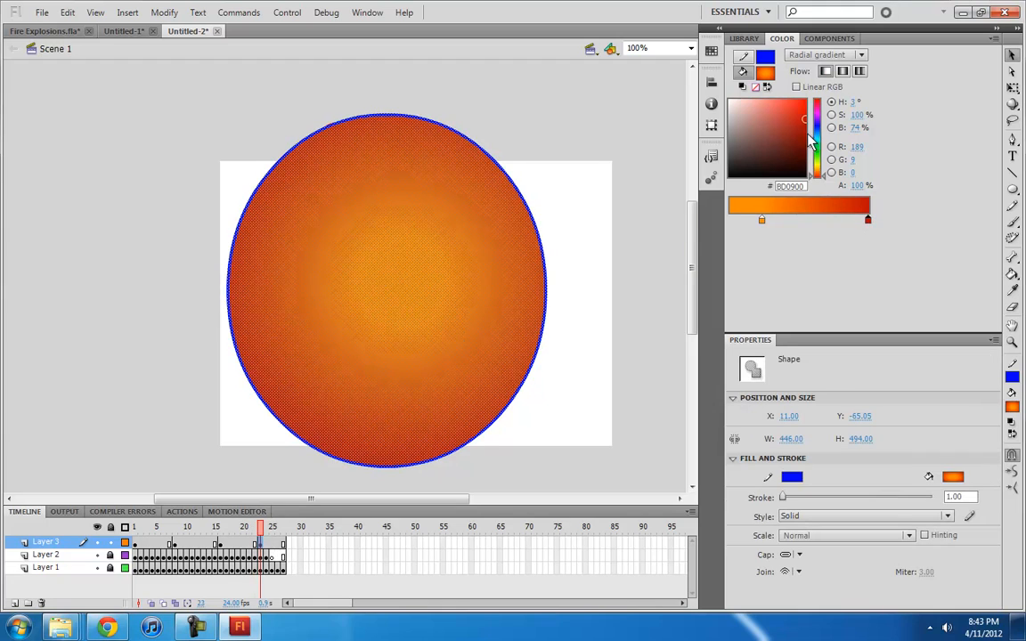
left_click(762, 221)
left_click_drag(822, 169, 824, 174)
left_click_drag(805, 105, 825, 116)
left_click(868, 220)
left_click_drag(789, 157, 708, 130)
left_click_drag(641, 111, 668, 130)
left_click(590, 332)
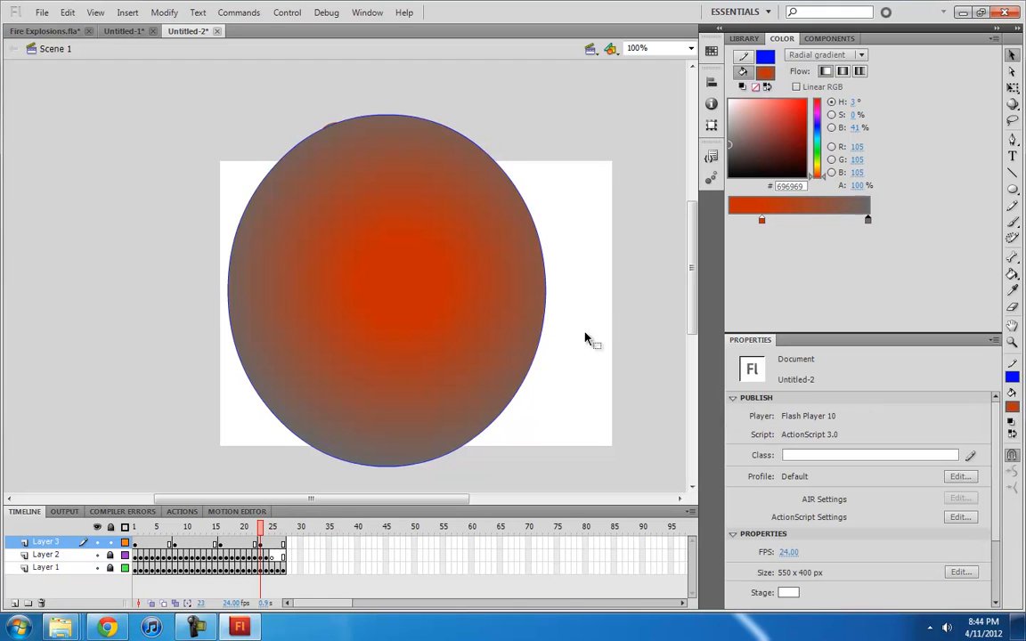
Step: Mute the centre colour of the frame 23 oval's gradient to dull red 982F2F
left_click(426, 316)
left_click(761, 219)
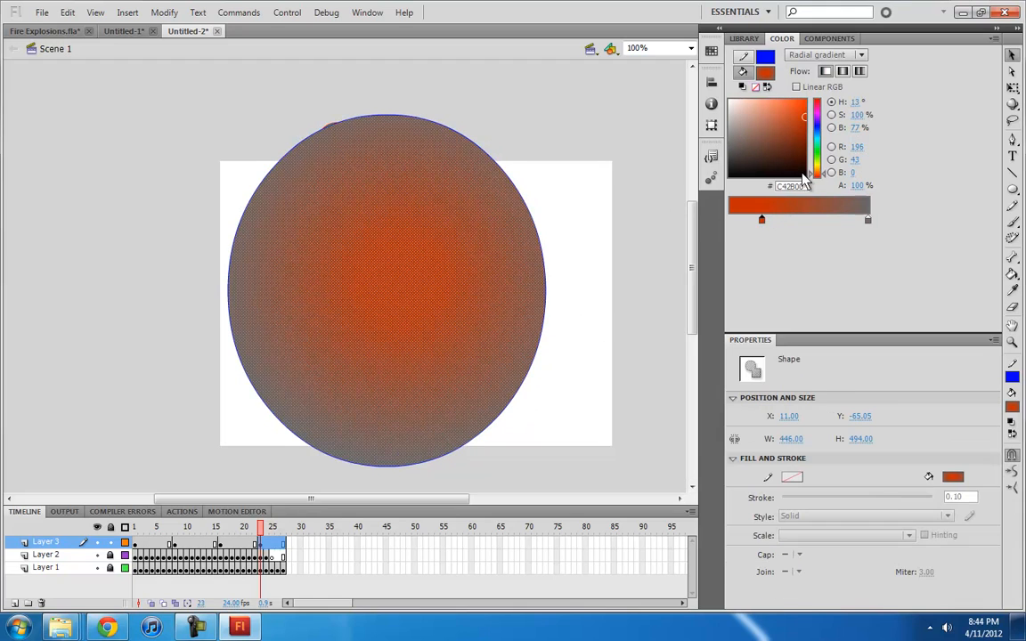
left_click(779, 121)
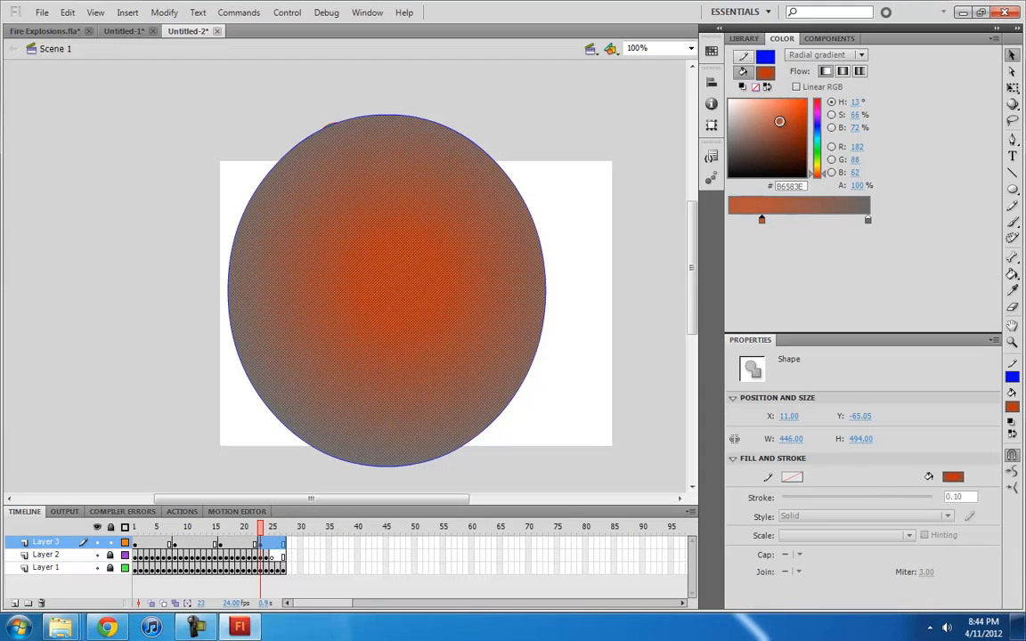
left_click_drag(772, 121, 784, 130)
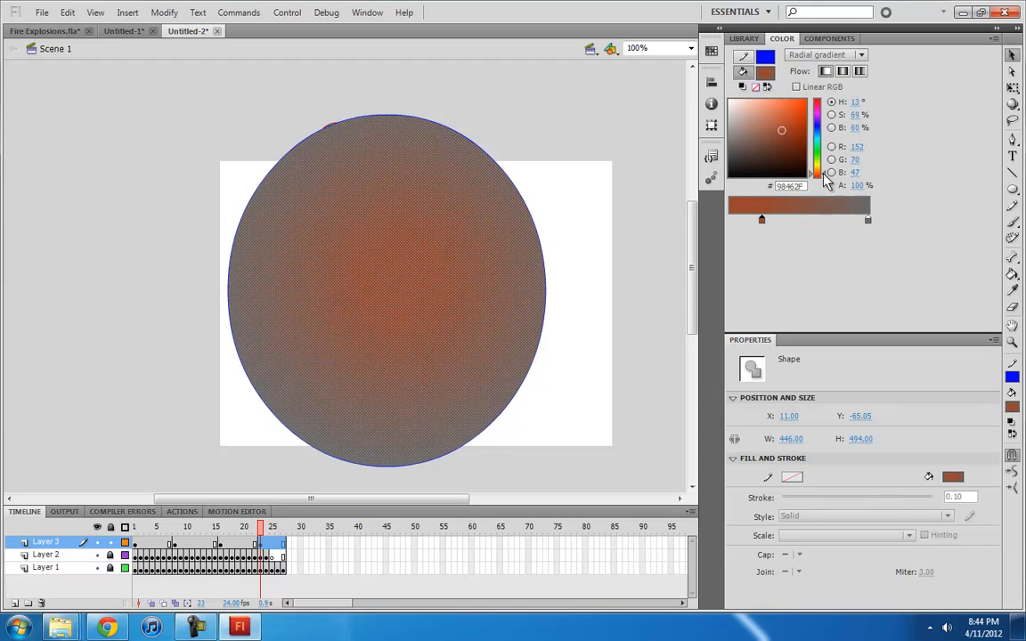
left_click(818, 177)
left_click(534, 452)
Step: Move the frame 23 oval up and left over the dissipating explosion and check its placement in outline view
mouse_move(265, 526)
left_mouse_down()
mouse_move(142, 527)
mouse_move(279, 539)
left_mouse_up()
left_click(255, 544)
left_click(261, 544)
left_click_drag(374, 260, 369, 244)
left_click_drag(377, 325, 365, 272)
left_click(125, 543)
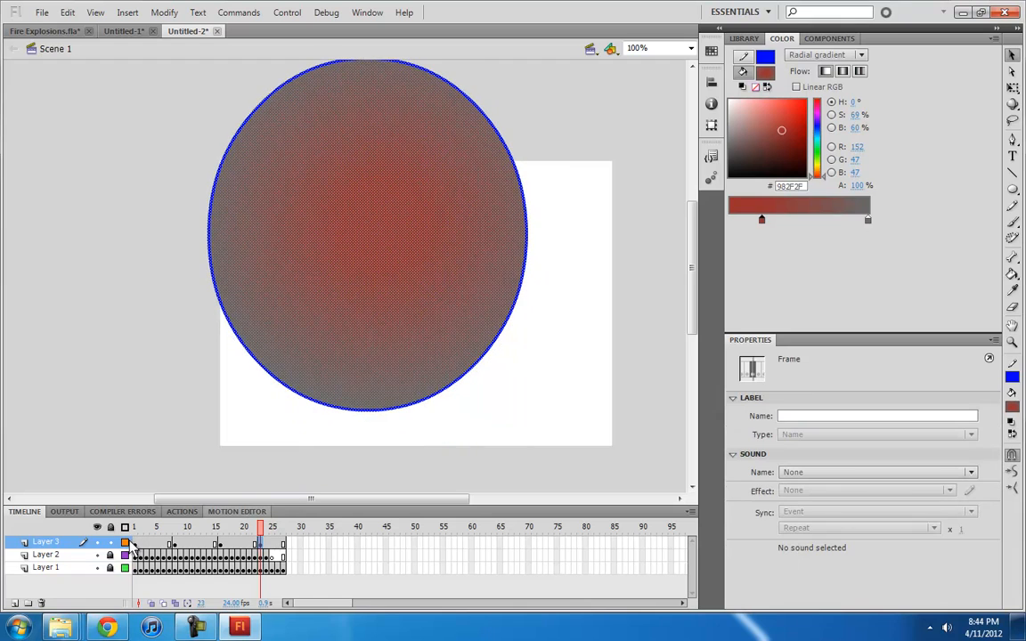
left_click(125, 543)
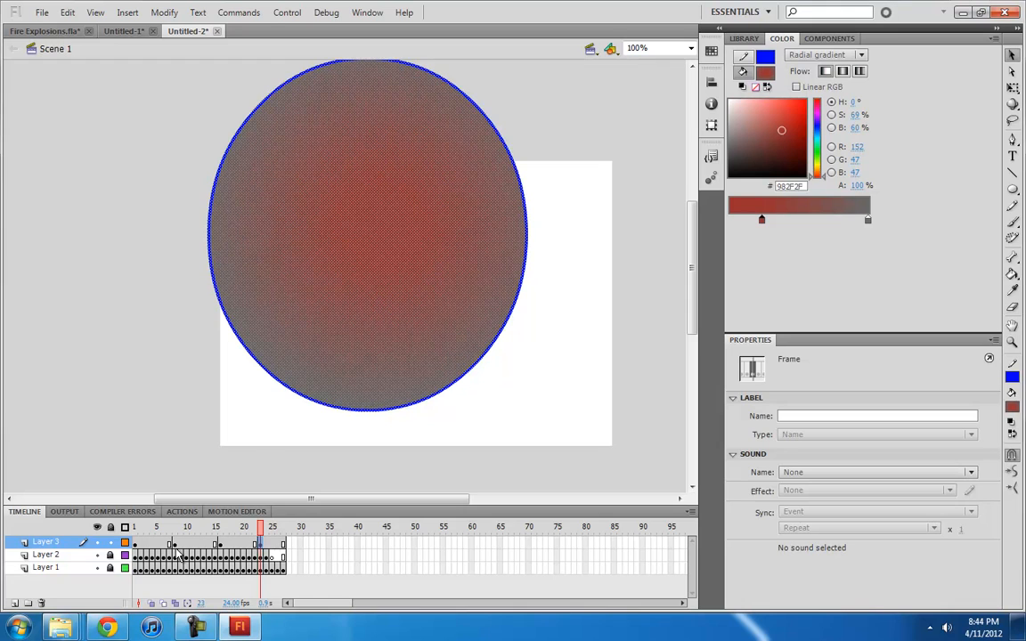
Step: Shrink the radial gradient of the frame 1 oval to just over half its size with the Gradient Transform tool
left_click(136, 544)
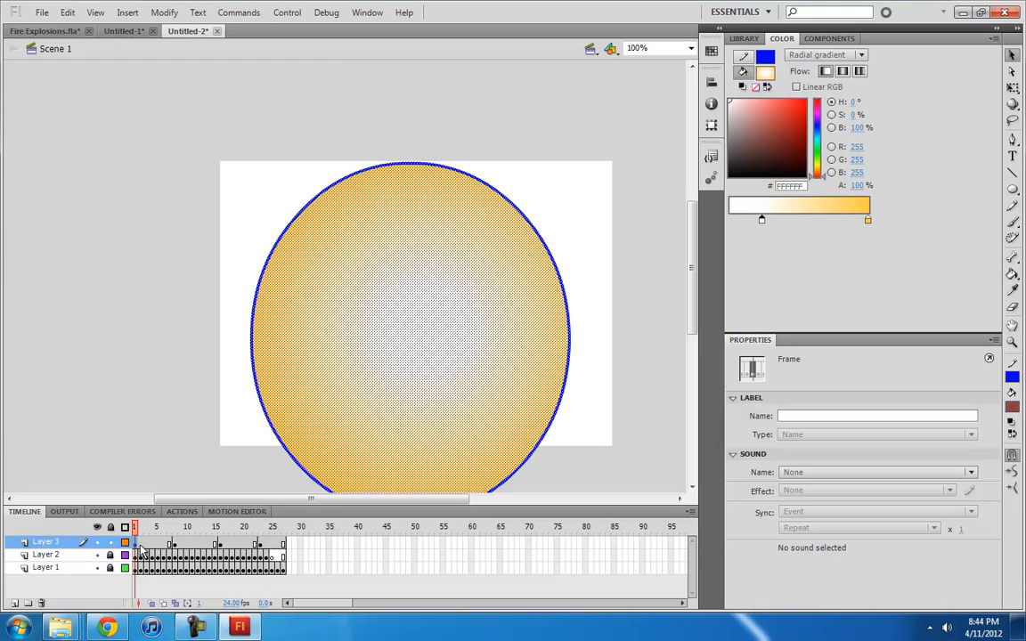
left_click(427, 354)
key("f")
left_click(426, 327)
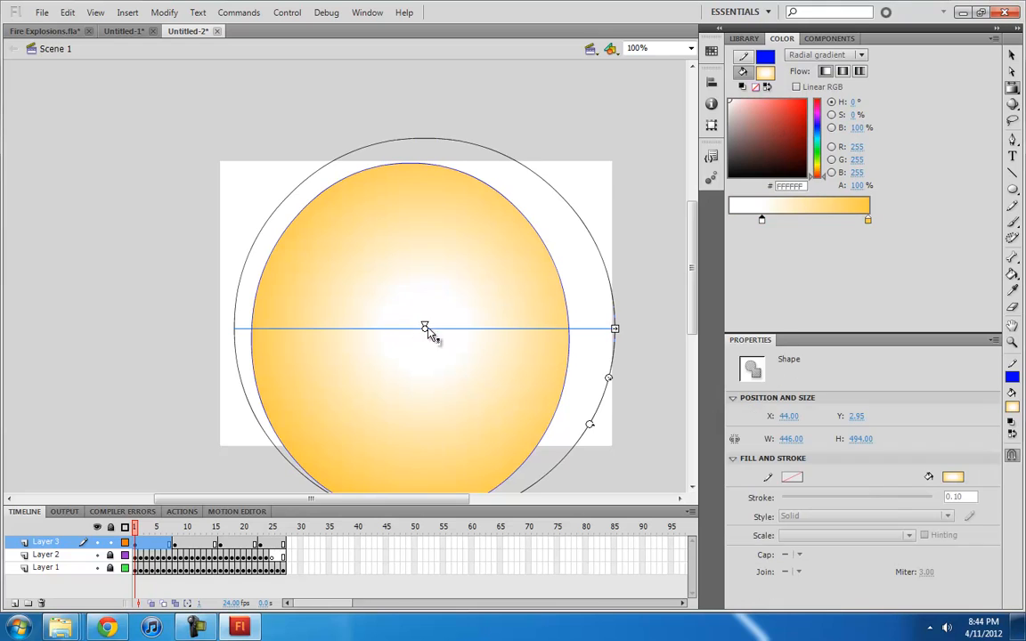
left_click_drag(608, 379, 524, 356)
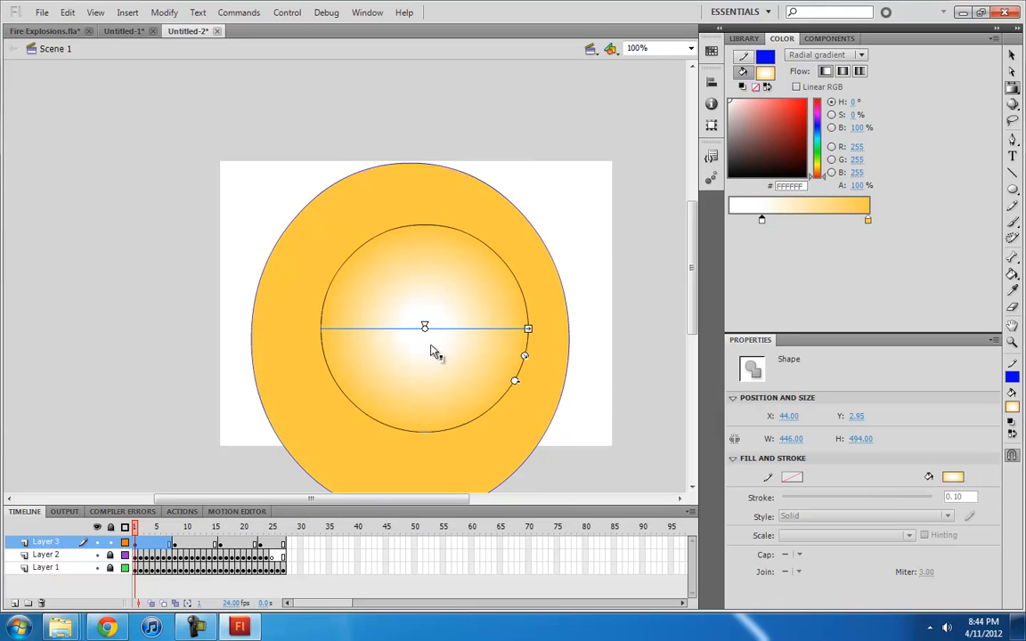
Step: Recentre the frame 1 oval's gradient on the small burst, check it in outline view, and shrink it to just over half its size
left_click_drag(427, 328, 404, 335)
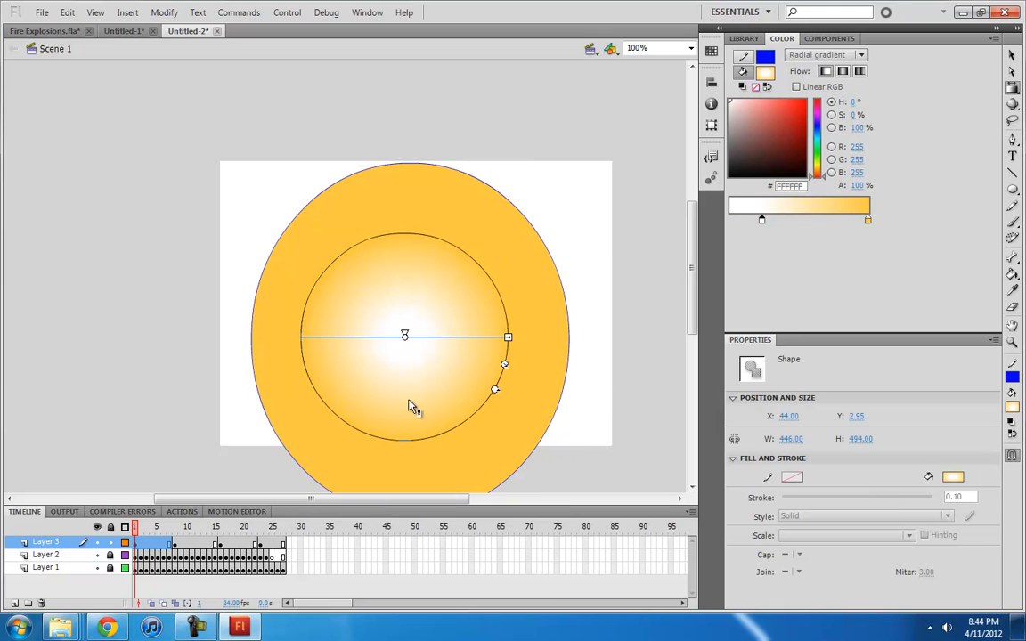
left_click(127, 543)
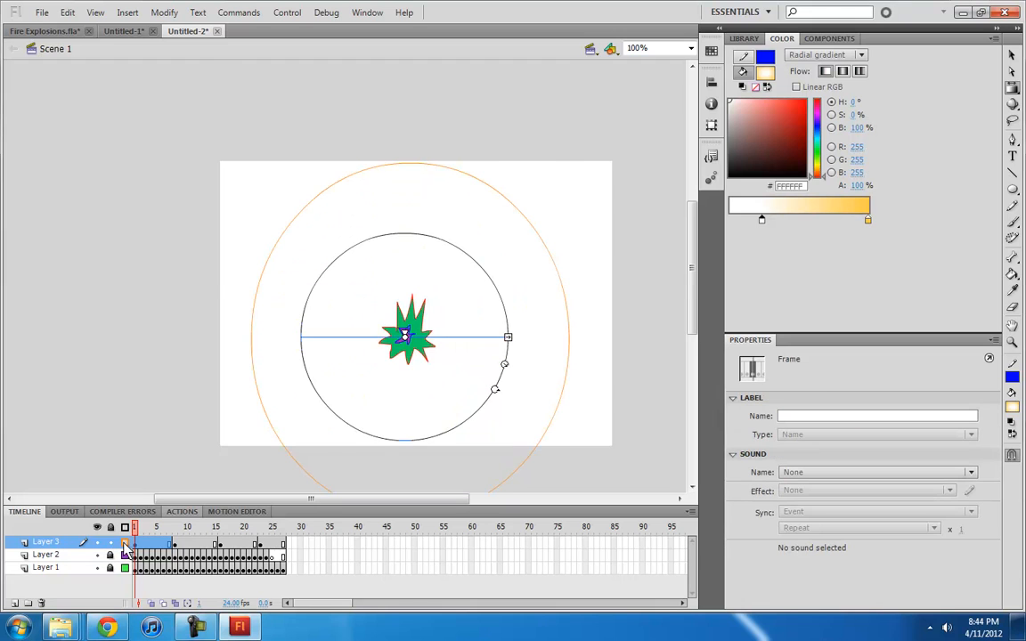
left_click_drag(506, 365, 463, 354)
left_click(125, 542)
left_click(126, 542)
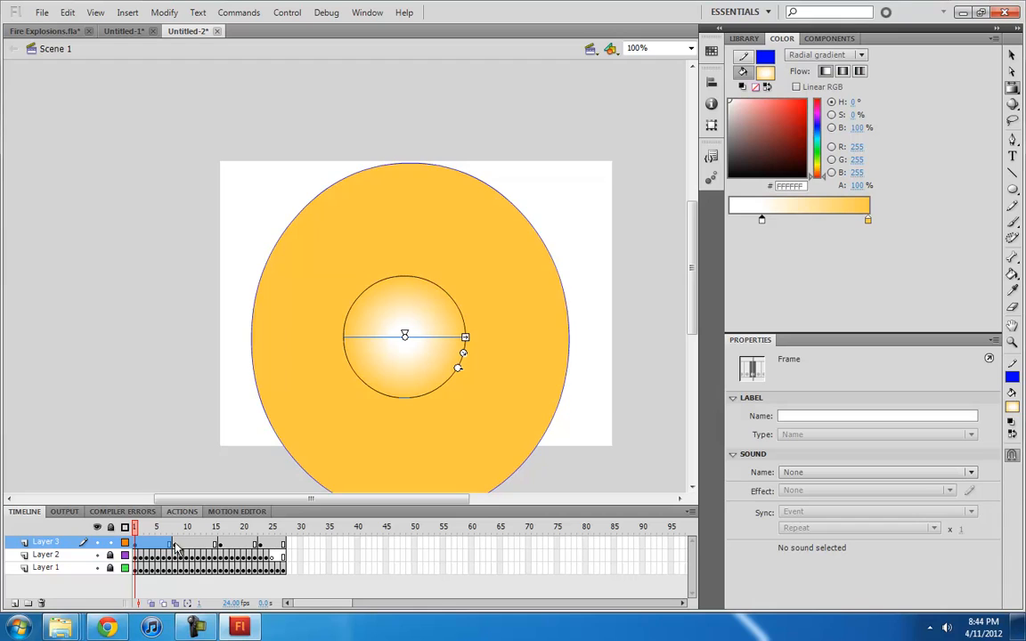
Step: Shrink the frame 8 oval's radial gradient and move its centre slightly down and left, to the middle of the oval
left_click(174, 542)
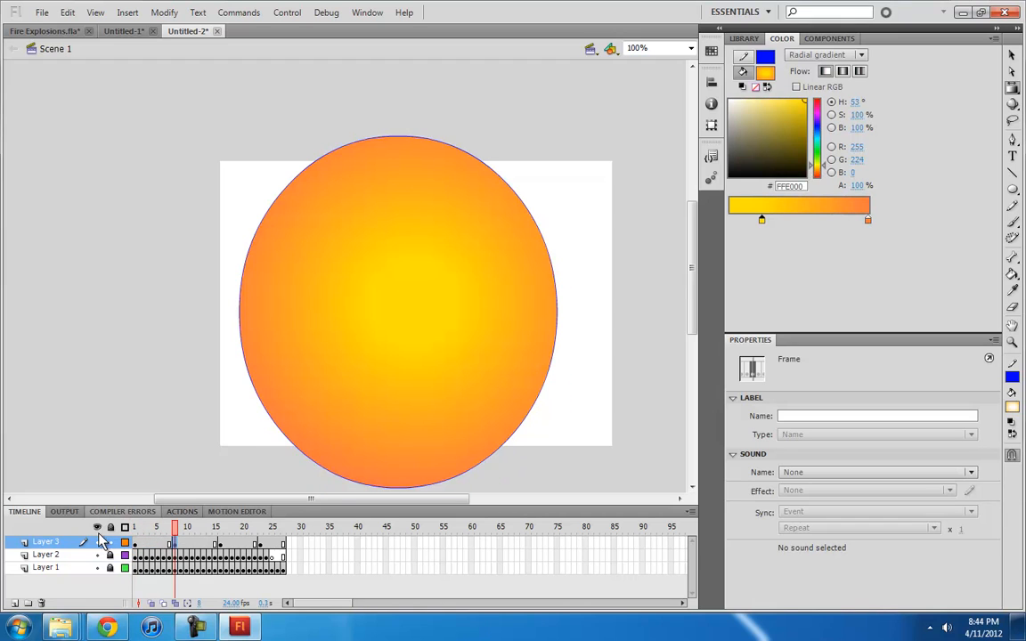
left_click(125, 542)
left_click(125, 542)
left_click(456, 358)
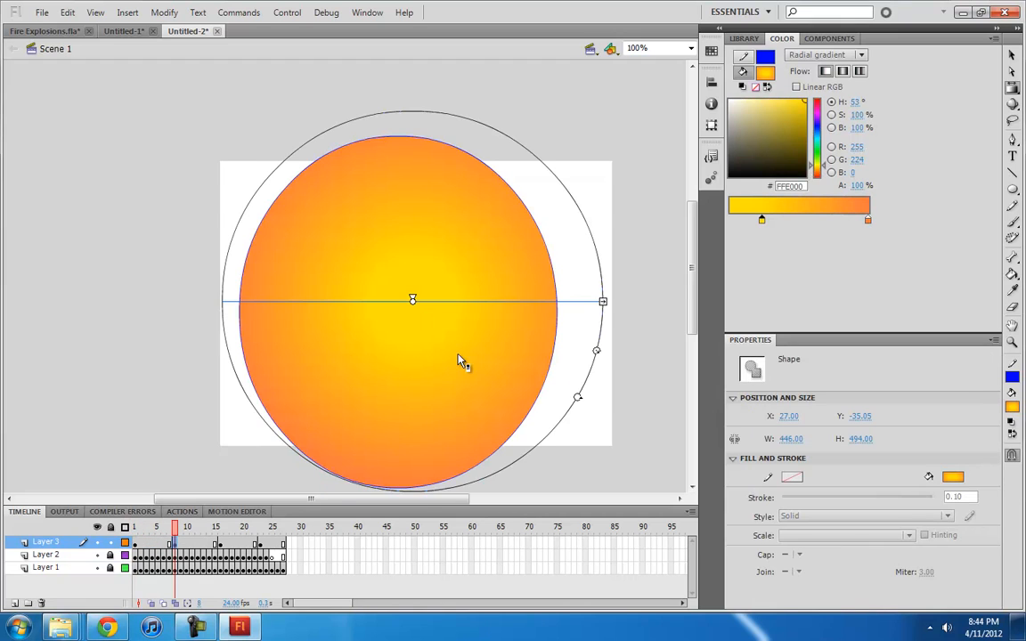
left_click_drag(596, 349, 525, 331)
left_click_drag(417, 305, 394, 317)
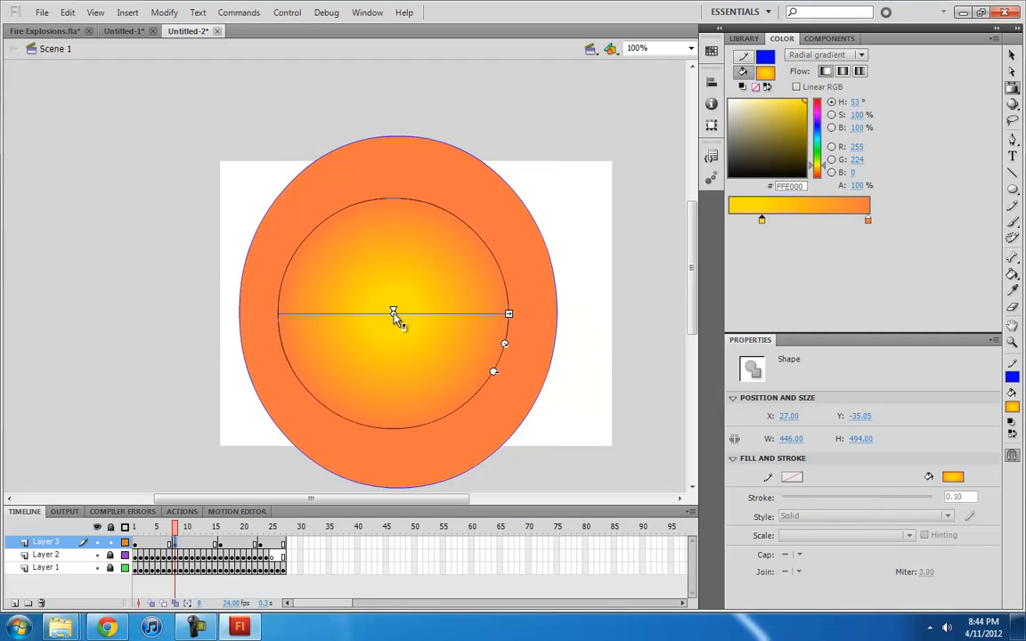
Step: Shrink the frame 16 oval's radial gradient and move its centre up and left over the upper part of the explosion
left_click(219, 544)
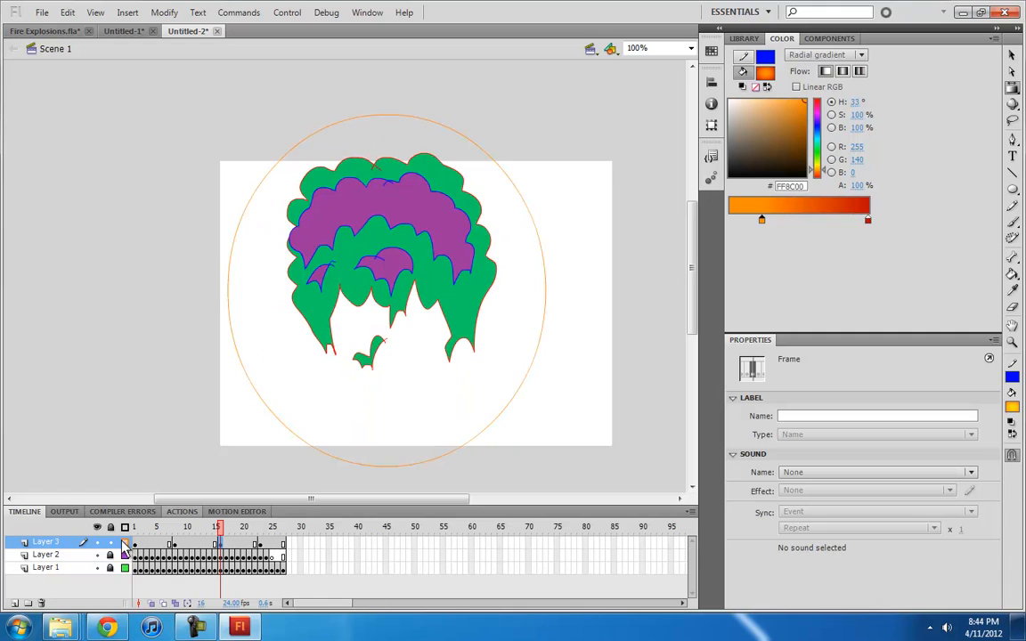
left_click(338, 410)
left_click_drag(586, 329, 517, 311)
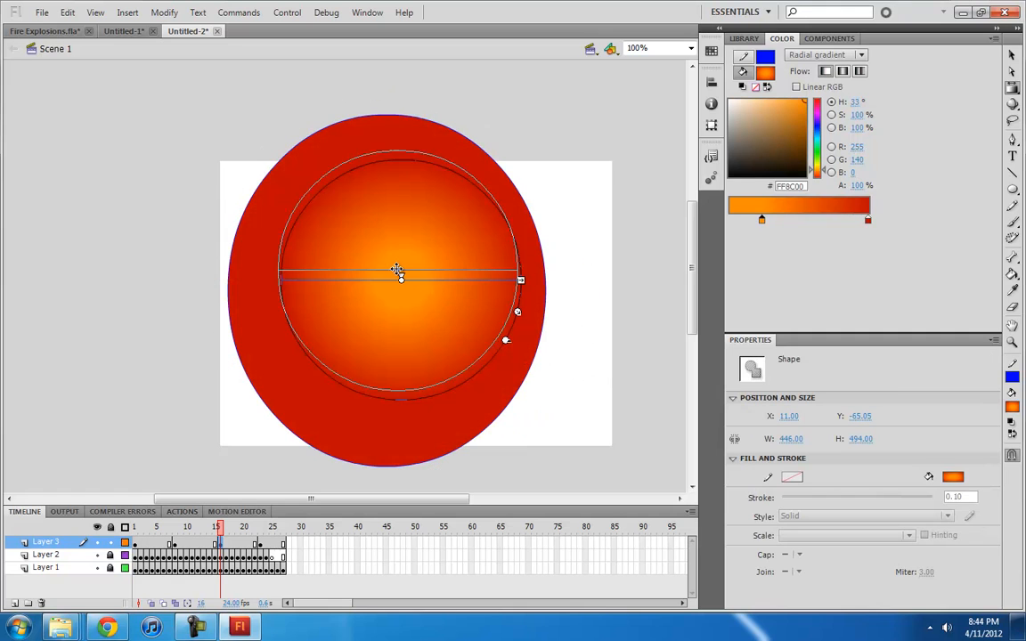
left_click_drag(400, 279, 383, 253)
Step: Shrink the frame 23 oval's radial gradient and centre it on the dissipating smoke, checking the fit in outline view
left_click(260, 543)
left_click(365, 396)
left_click_drag(568, 275, 496, 255)
left_click_drag(381, 223, 361, 194)
left_click(125, 542)
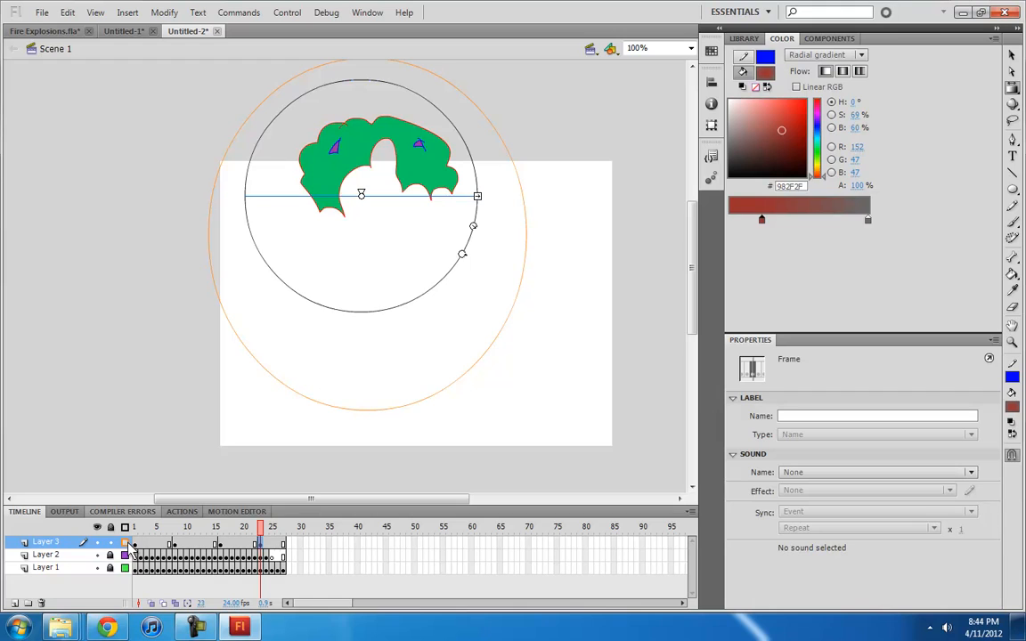
left_click(125, 542)
left_click_drag(473, 226, 445, 219)
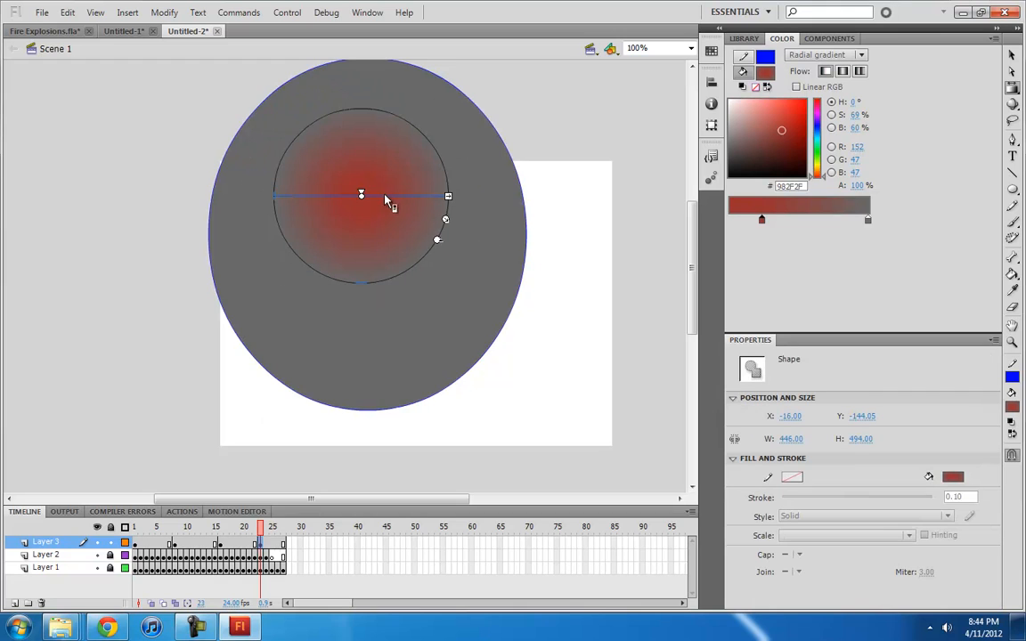
left_click_drag(361, 194, 378, 183)
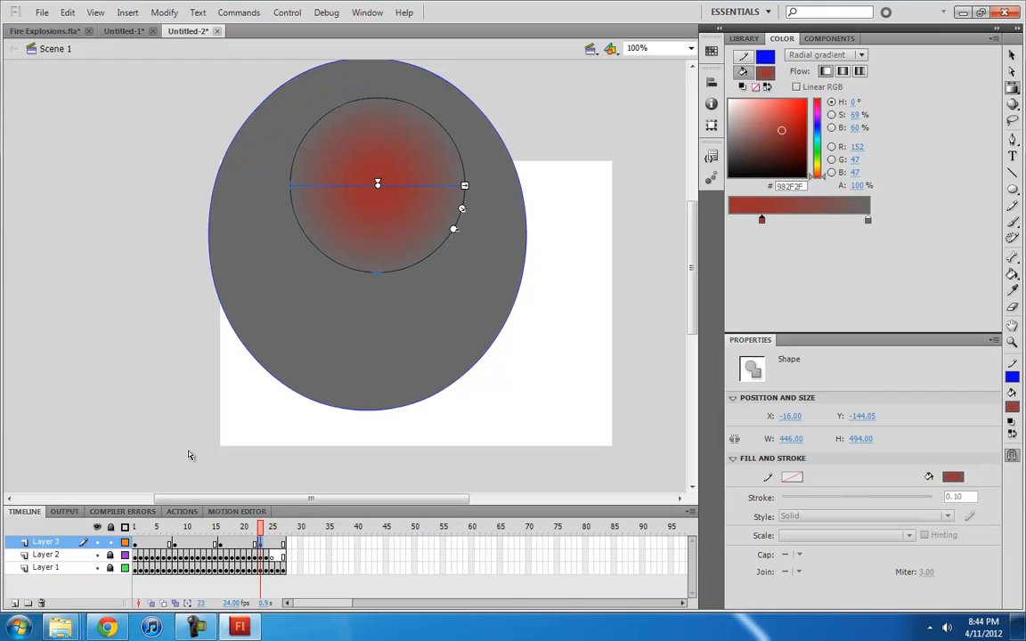
left_click(125, 542)
left_click(124, 542)
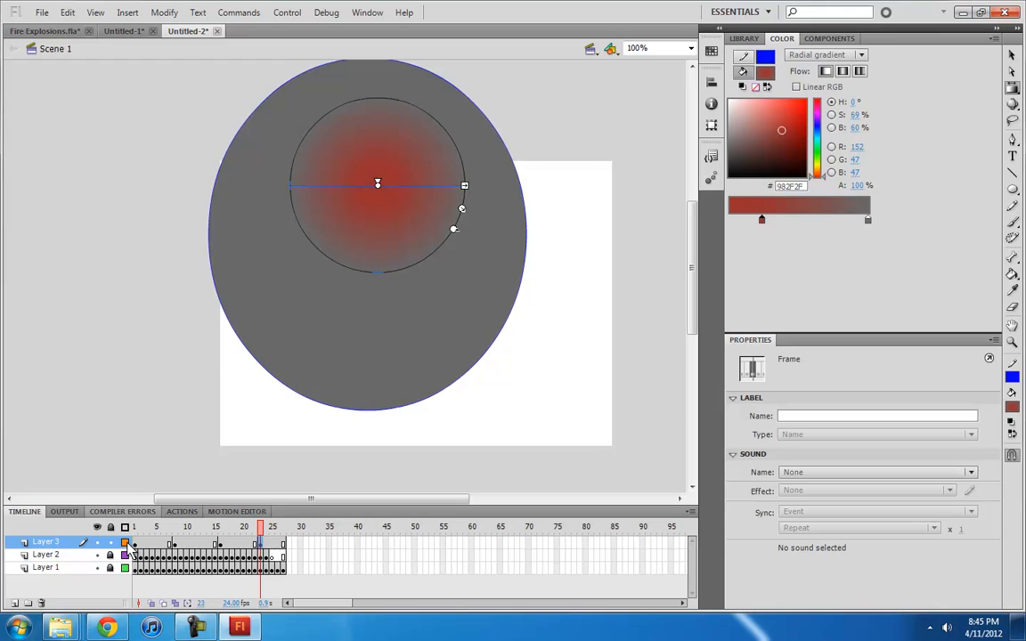
left_click(125, 542)
left_click(125, 543)
Step: Add a keyframe at frame 27 of Layer 3 and recolour its gradient to dark gray at the centre and light gray AFAFAF at the edge
left_click_drag(134, 544, 234, 547)
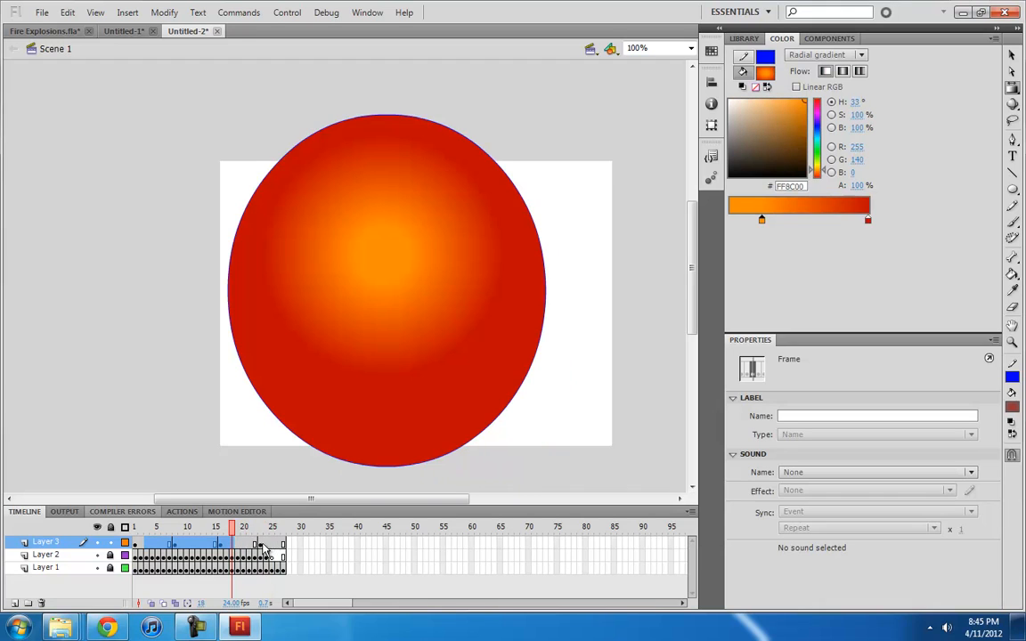
left_click(261, 544)
left_click(284, 545)
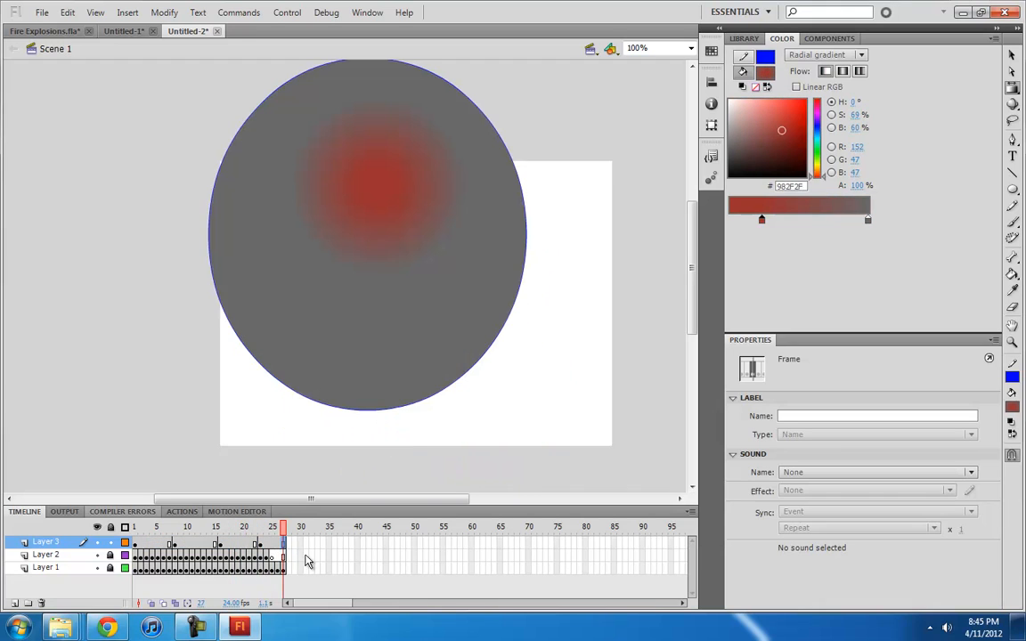
left_click(415, 214)
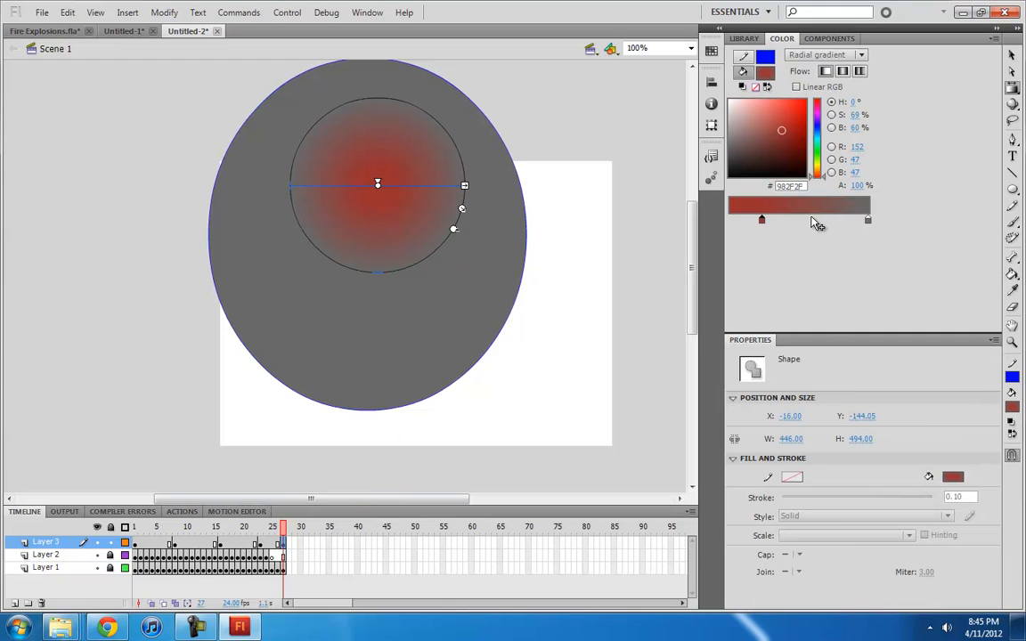
mouse_move(763, 168)
left_mouse_down()
mouse_move(642, 140)
mouse_move(668, 132)
mouse_move(648, 117)
mouse_move(659, 123)
left_mouse_up()
mouse_move(737, 133)
left_mouse_down()
mouse_move(723, 150)
mouse_move(716, 122)
left_mouse_up()
left_click(867, 220)
Step: Create shape tweens between all the Layer 3 keyframes and play the animation to check the colour transitions
left_click_drag(264, 543, 164, 544)
right_click(187, 544)
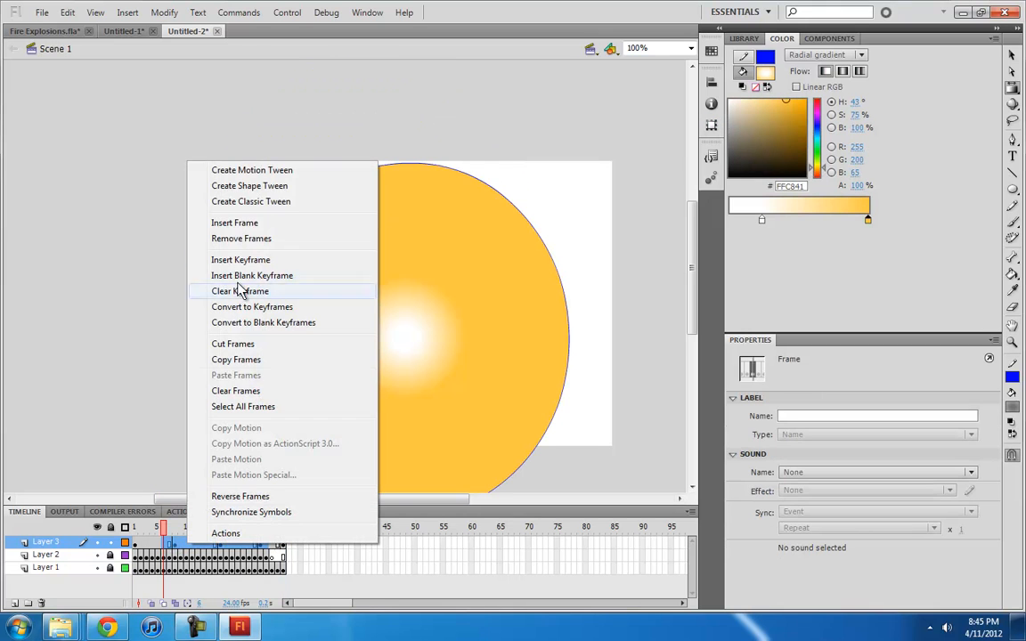
left_click(249, 185)
left_click(137, 550)
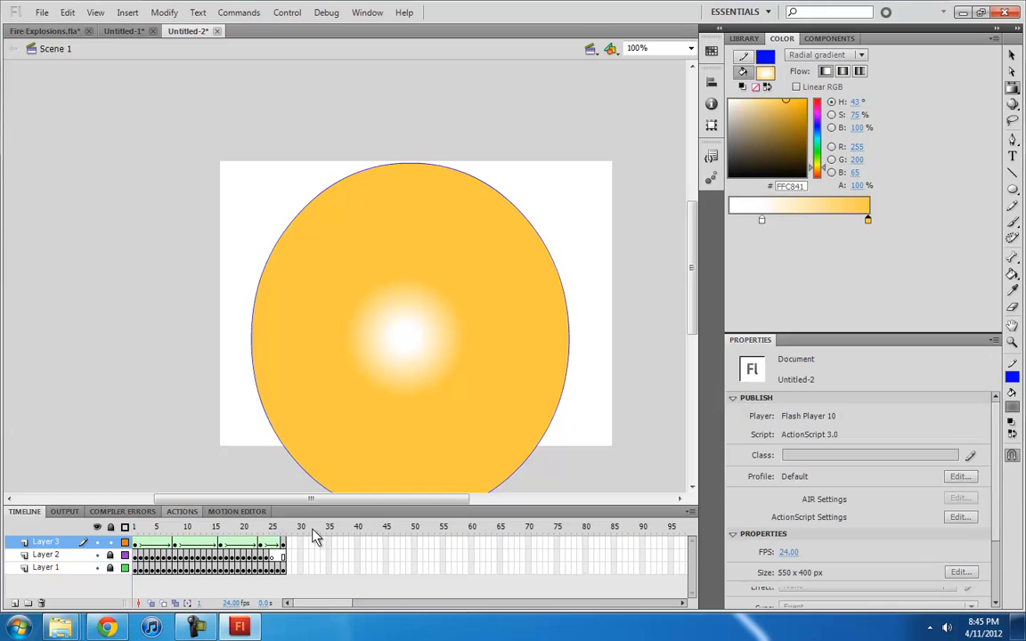
key("Return")
key("Return")
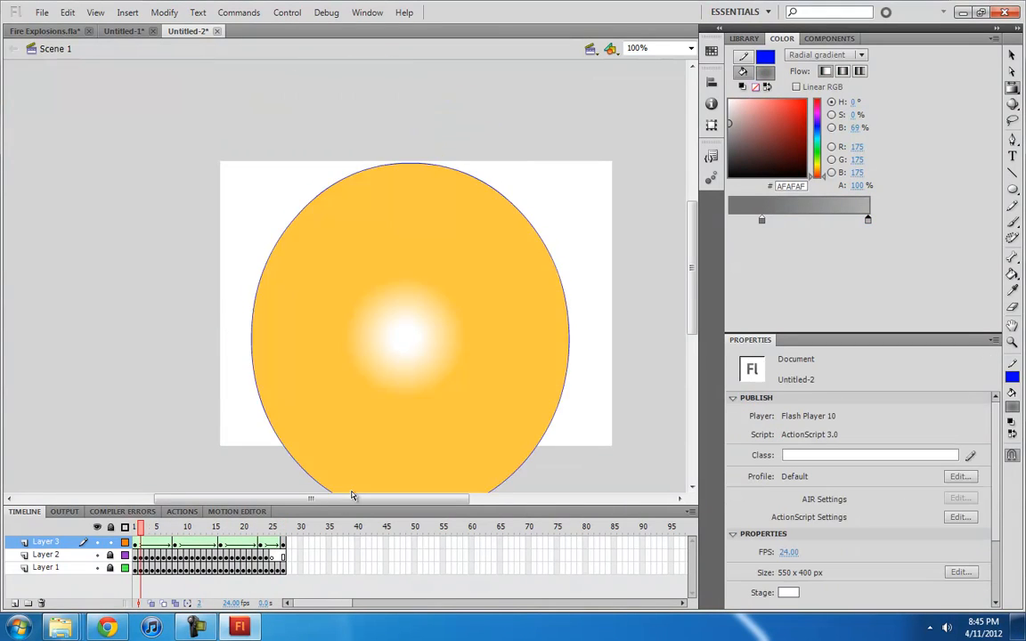
key("Return")
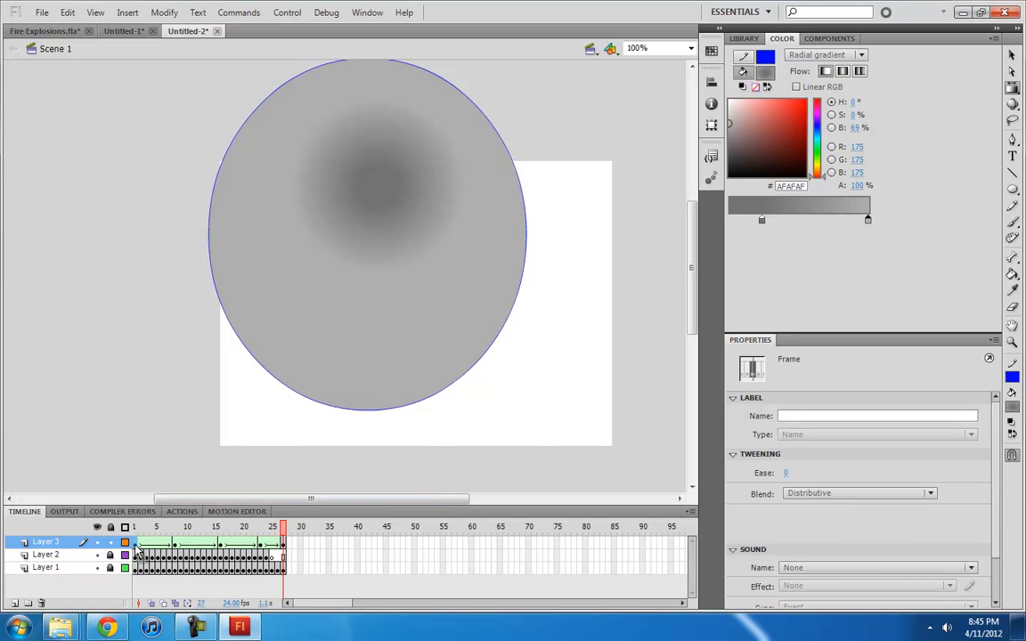
key("Return")
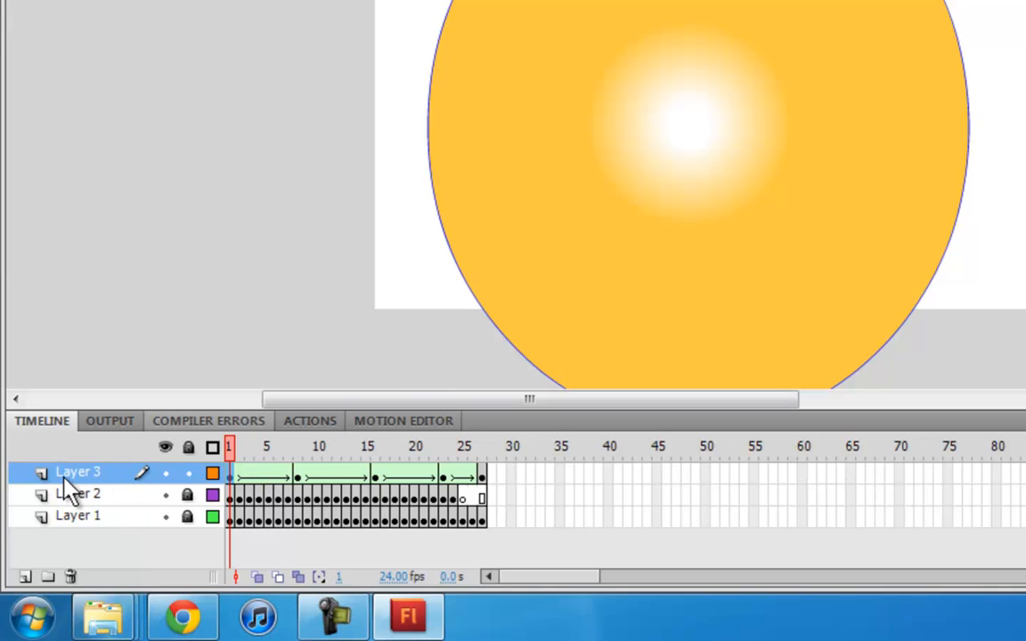
Step: Move Layer 3 between Layer 2 and Layer 1 in the layer order
mouse_move(92, 479)
left_mouse_down()
mouse_move(100, 514)
mouse_move(96, 494)
left_mouse_up()
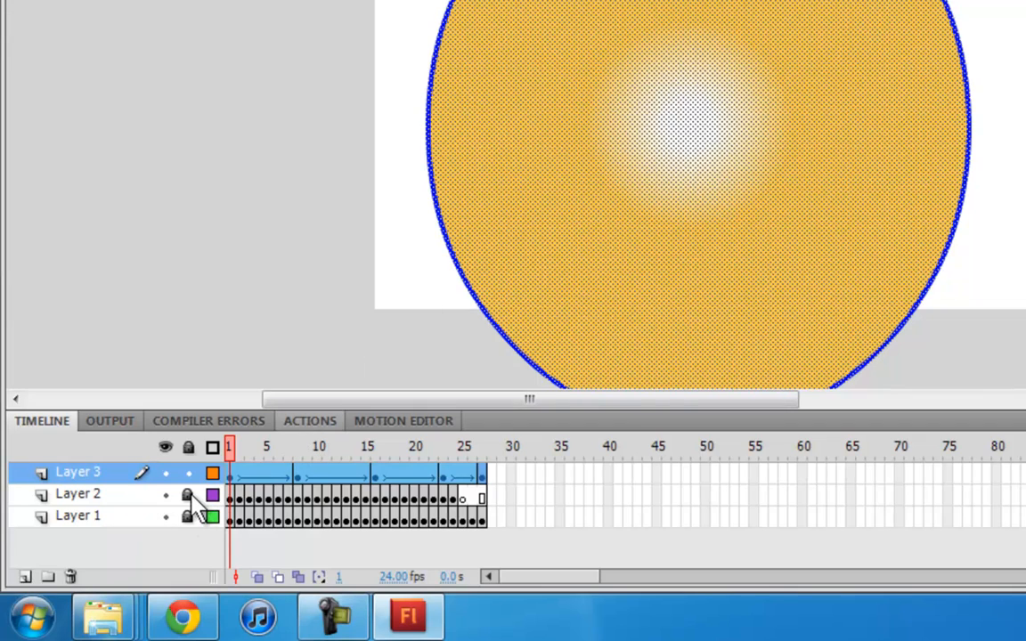
left_click_drag(89, 472, 91, 512)
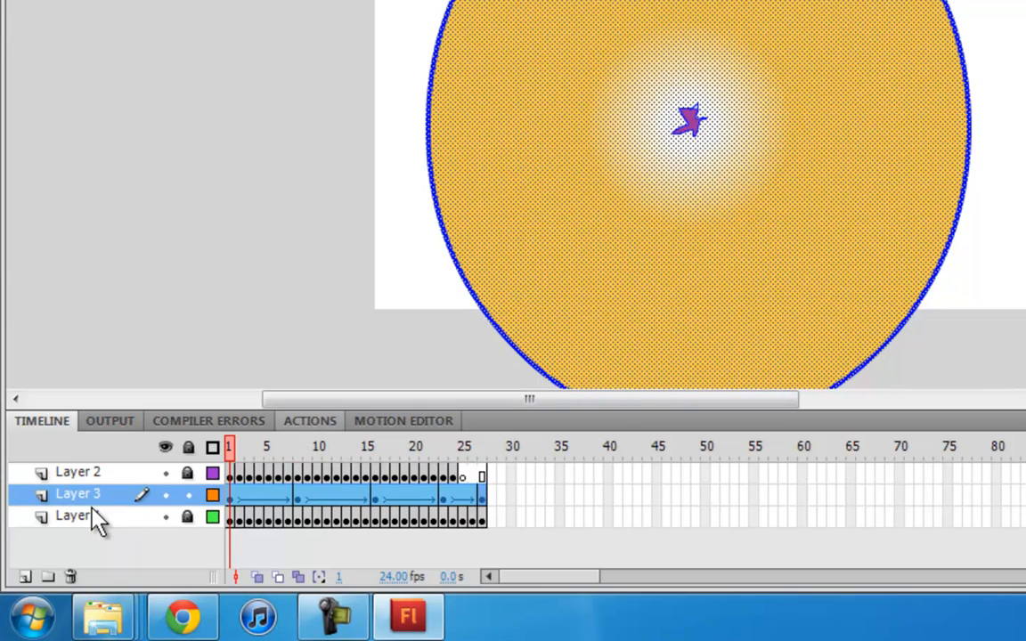
left_click_drag(229, 450, 169, 458)
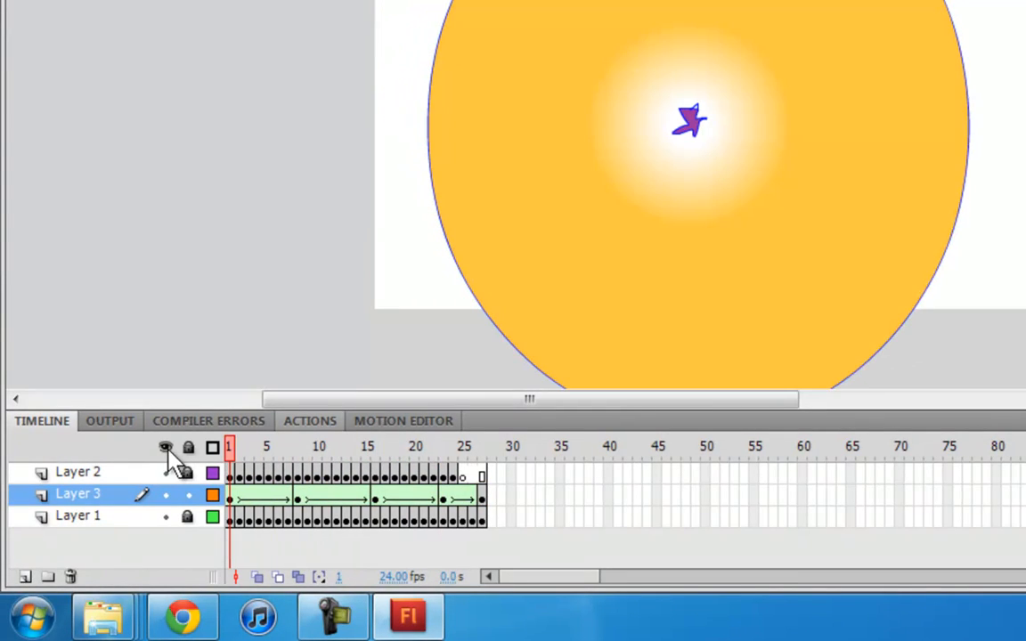
Step: Turn Layer 2 into a mask for Layer 3 and scrub through the frames to check the masked gradient
left_click(121, 472)
right_click(107, 472)
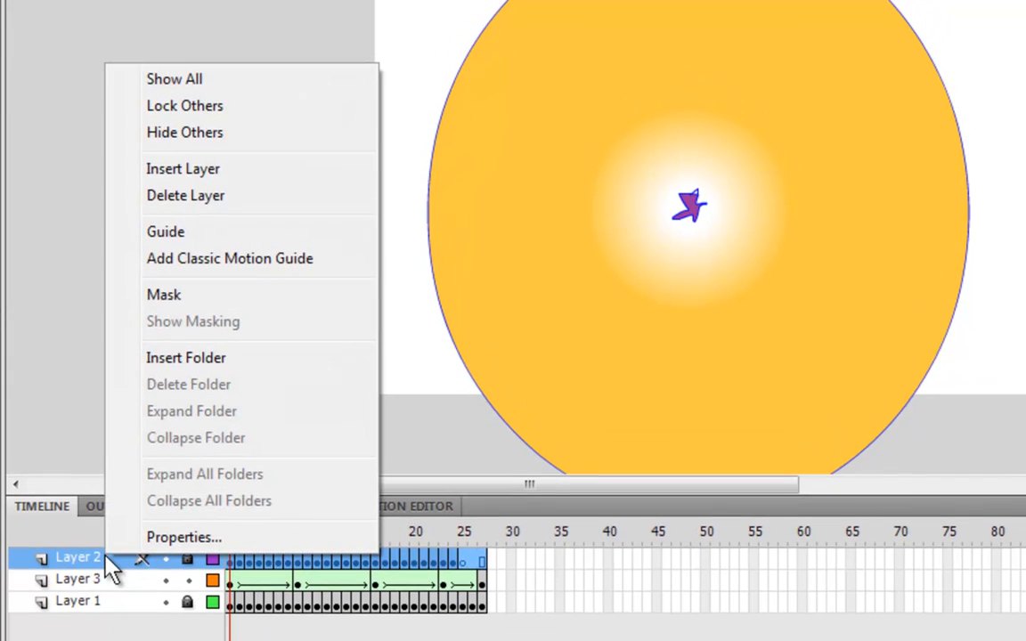
left_click(189, 301)
left_click_drag(229, 532, 309, 540)
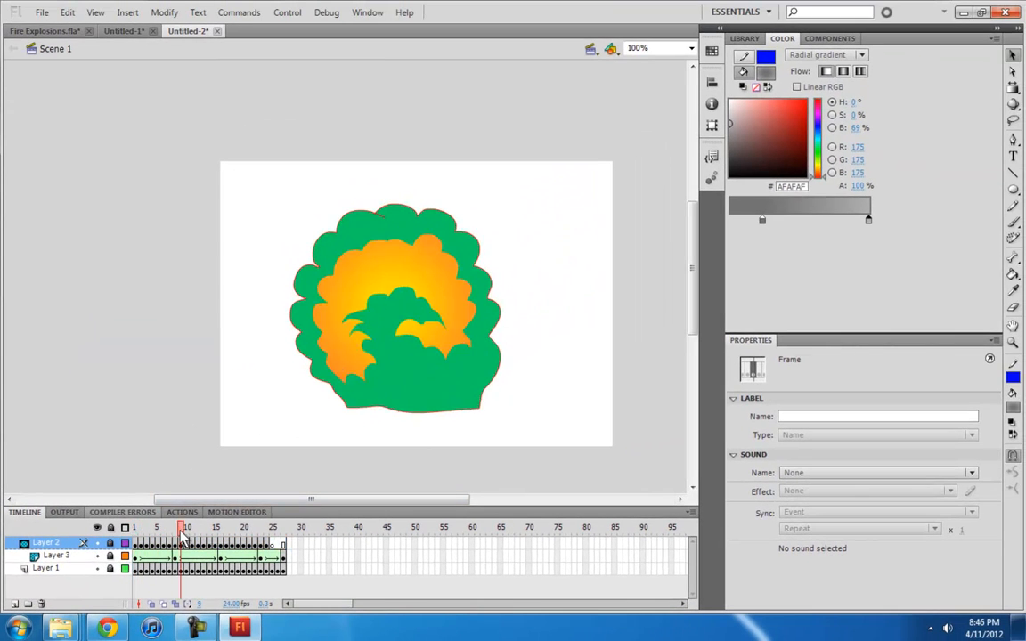
mouse_move(182, 533)
left_mouse_down()
mouse_move(211, 532)
mouse_move(166, 533)
mouse_move(255, 534)
mouse_move(198, 533)
left_mouse_up()
left_click(314, 403)
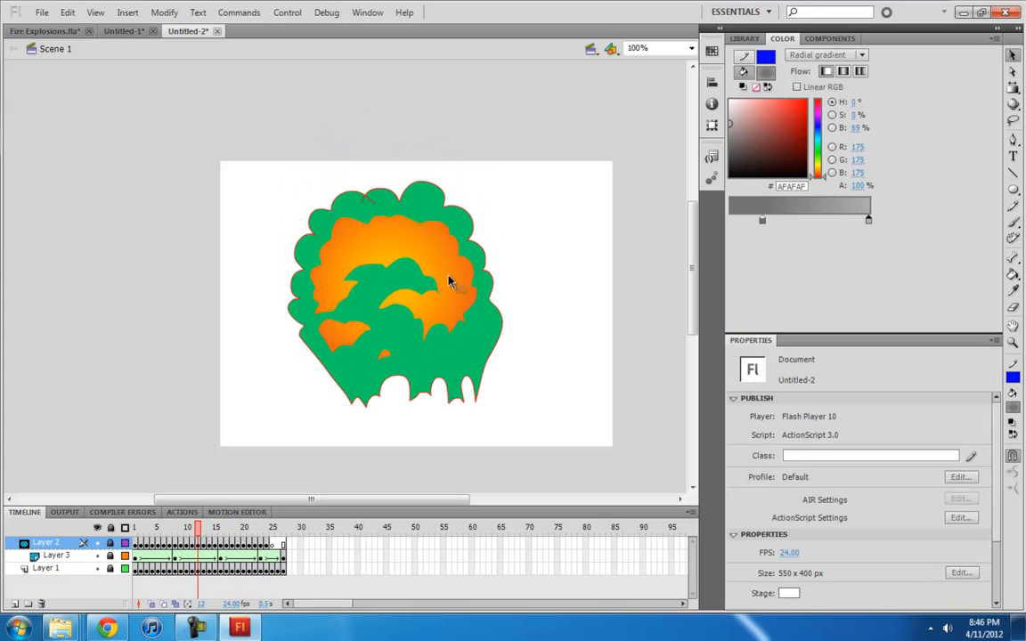
left_click_drag(201, 532, 273, 538)
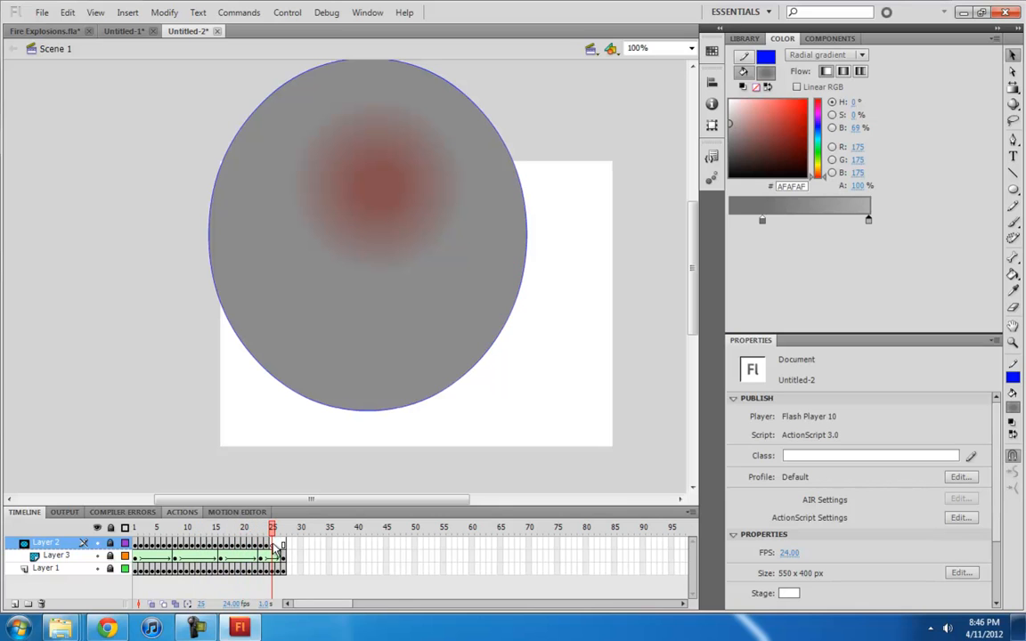
mouse_move(278, 535)
left_mouse_down()
mouse_move(285, 540)
mouse_move(274, 547)
left_mouse_up()
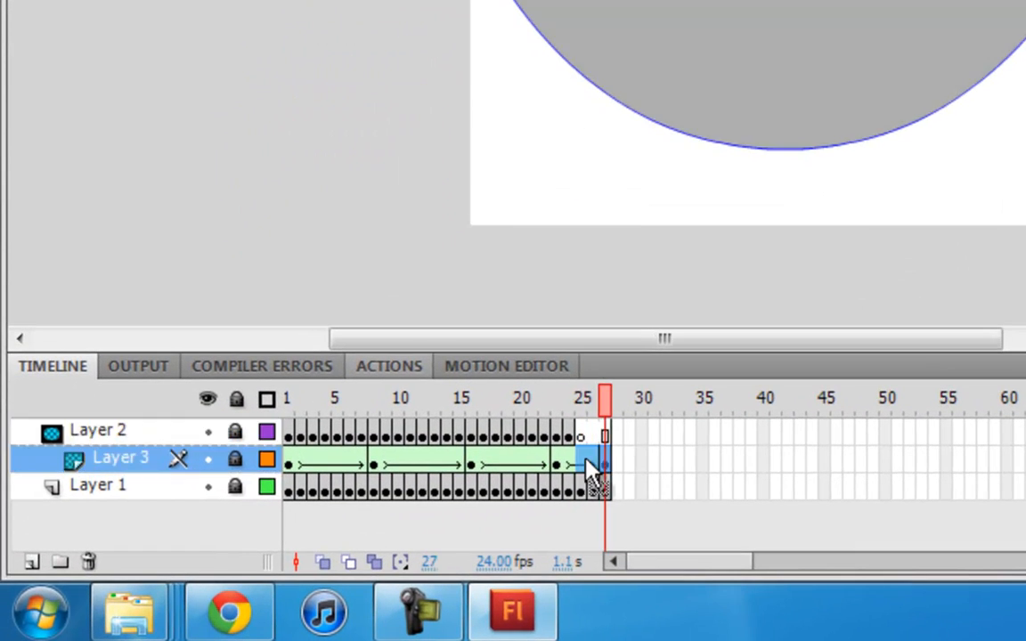
Step: Add a keyframe at frame 24 of Layer 3, remove its frames 25 to 27, and scrub back to frame 1
left_click(580, 461)
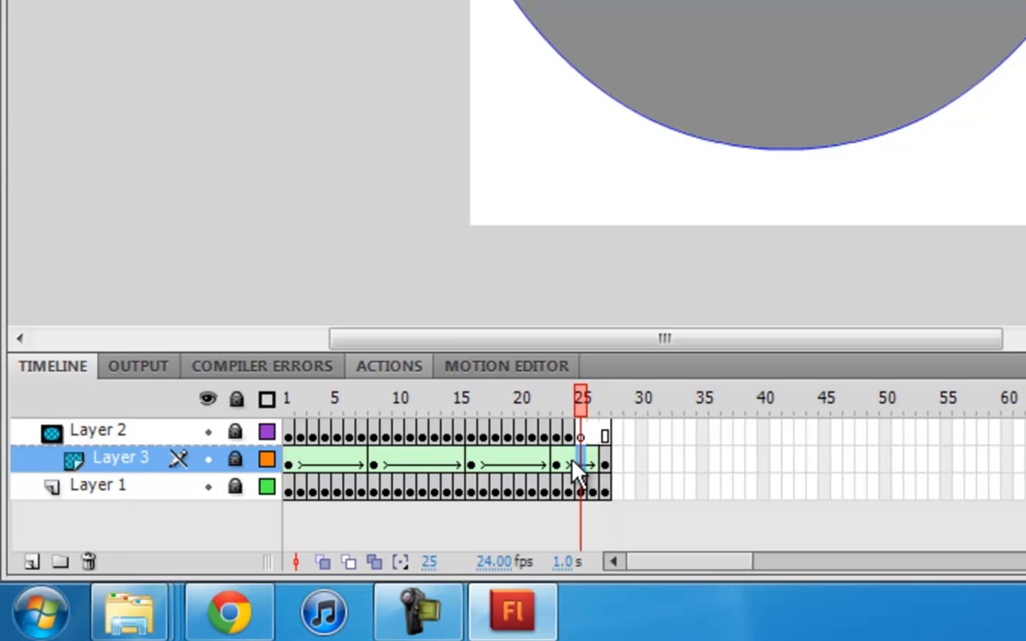
left_click(570, 460)
key("F6")
left_click_drag(582, 463, 611, 463)
right_click(602, 465)
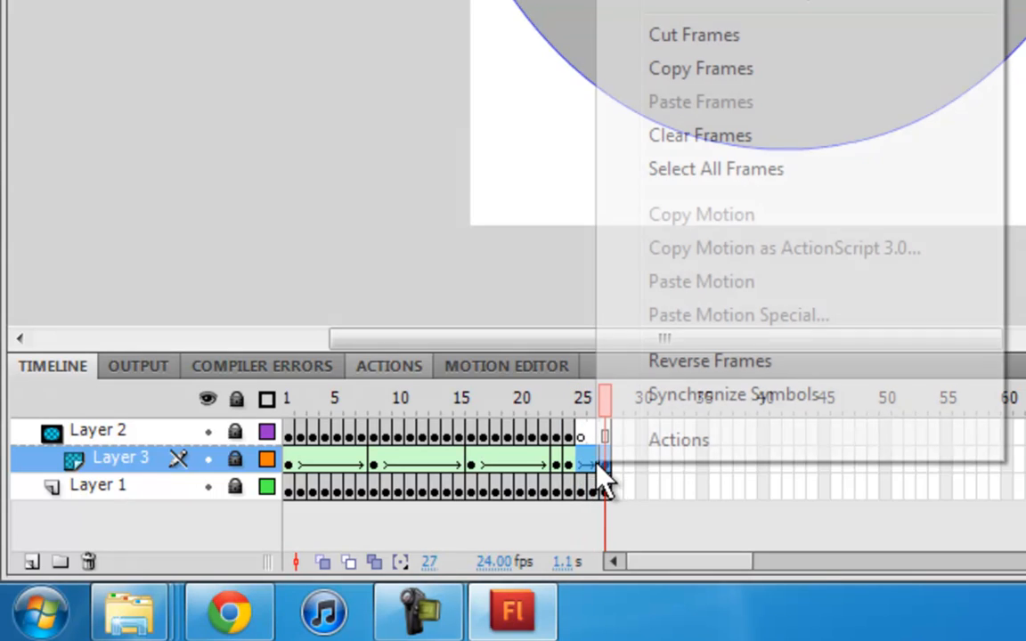
left_click(698, 1)
left_click_drag(571, 399, 254, 416)
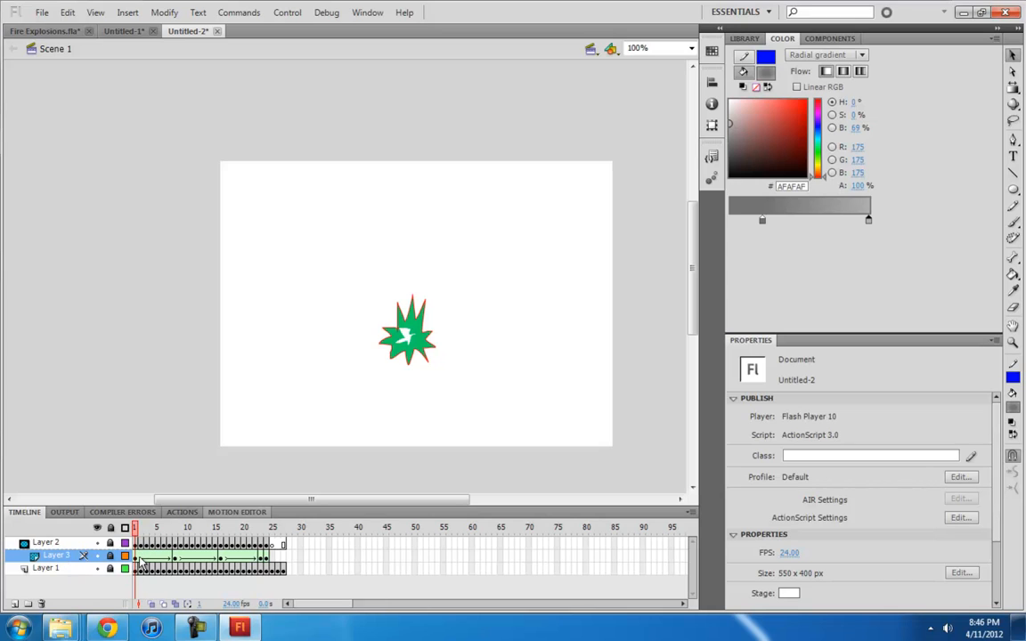
Step: Add a layer above Layer 1, draw a gray radial-gradient oval of about 294 by 326 px over the frame 2 explosion, and select it
left_click(139, 559)
left_click(175, 558)
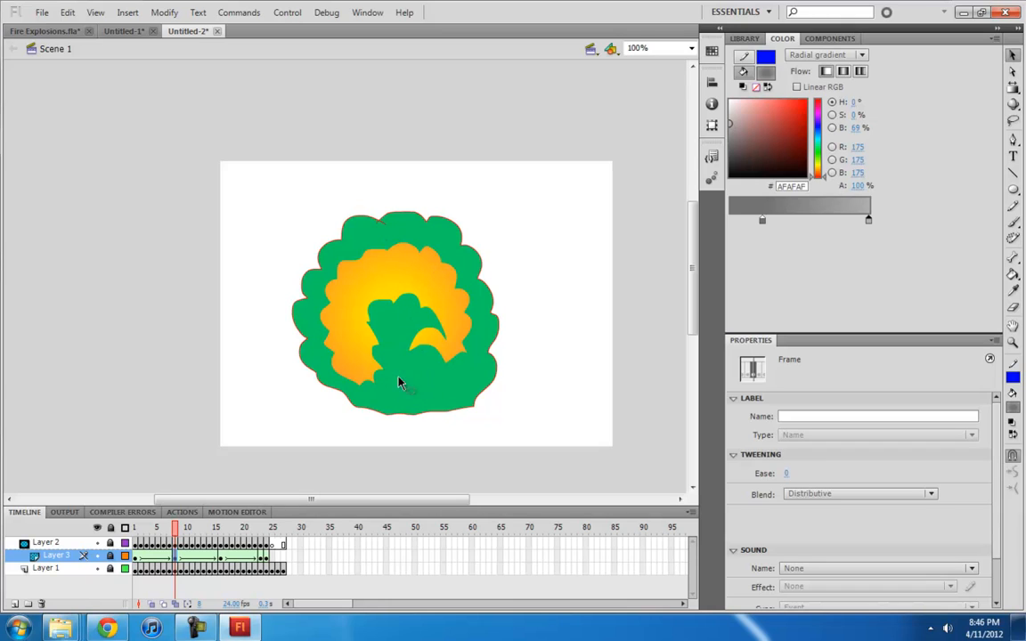
left_click_drag(175, 527, 140, 528)
left_click(53, 569)
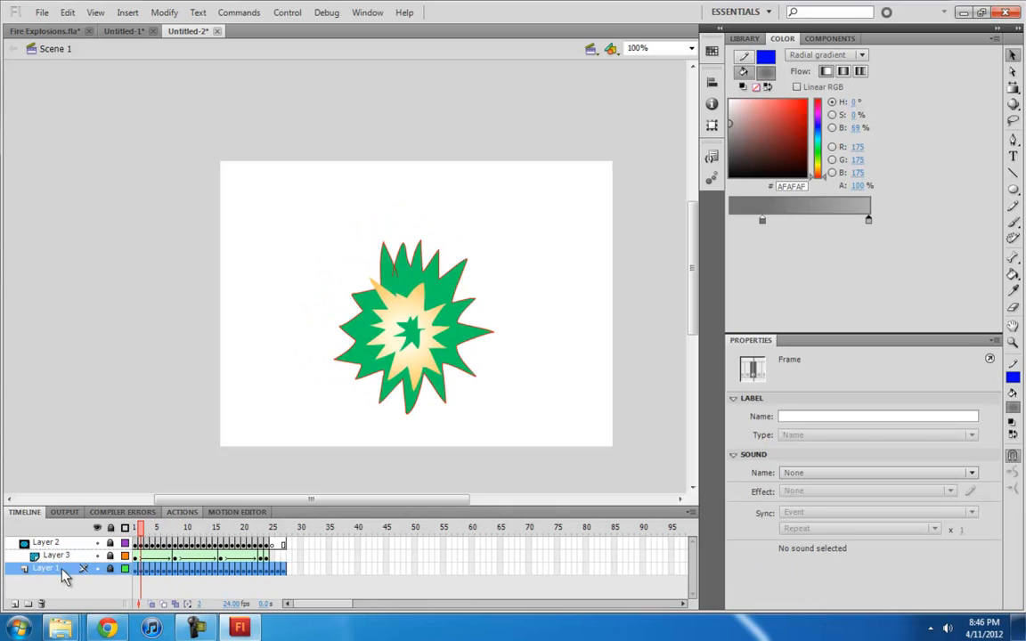
left_click(15, 605)
left_click(1010, 190)
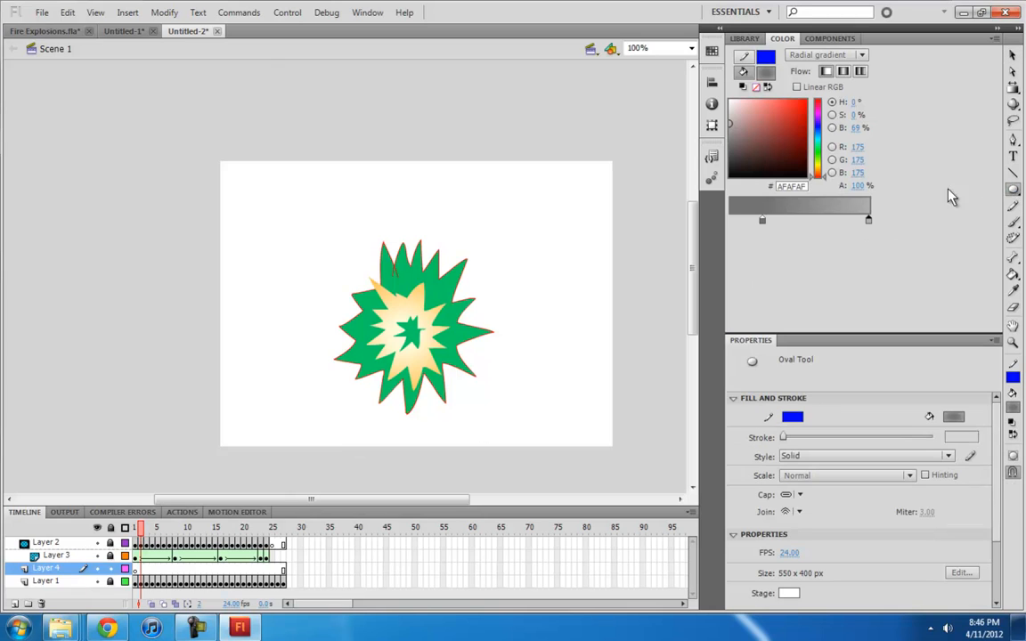
mouse_move(308, 213)
left_mouse_down()
mouse_move(414, 316)
mouse_move(517, 446)
left_mouse_up()
key("v")
double_click(435, 247)
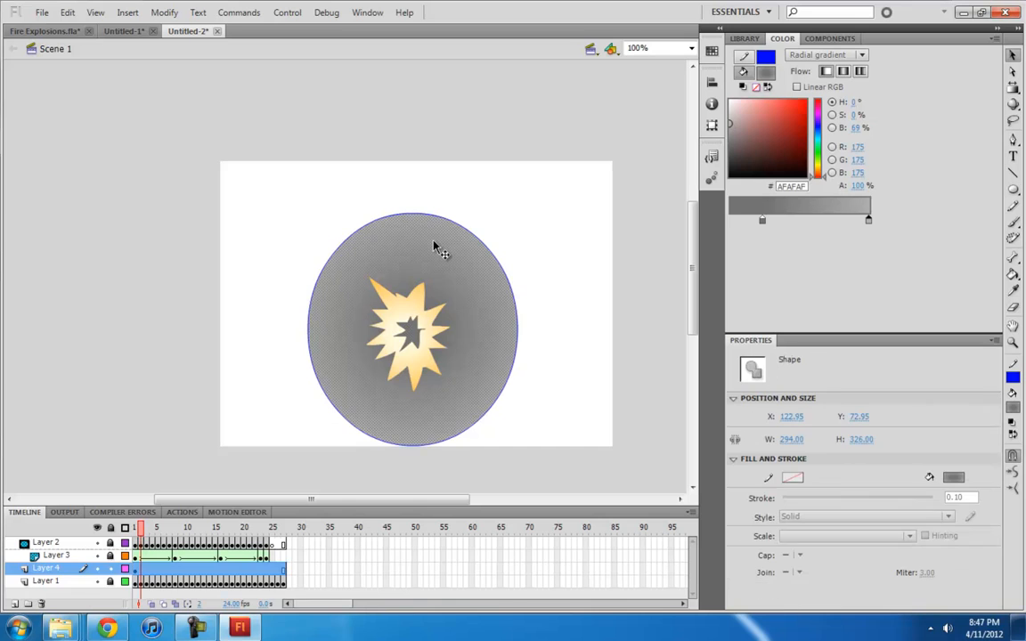
Step: Enlarge the gray oval on Layer 4 into a near-circle of about 426 by 436 px around the explosion
key("q")
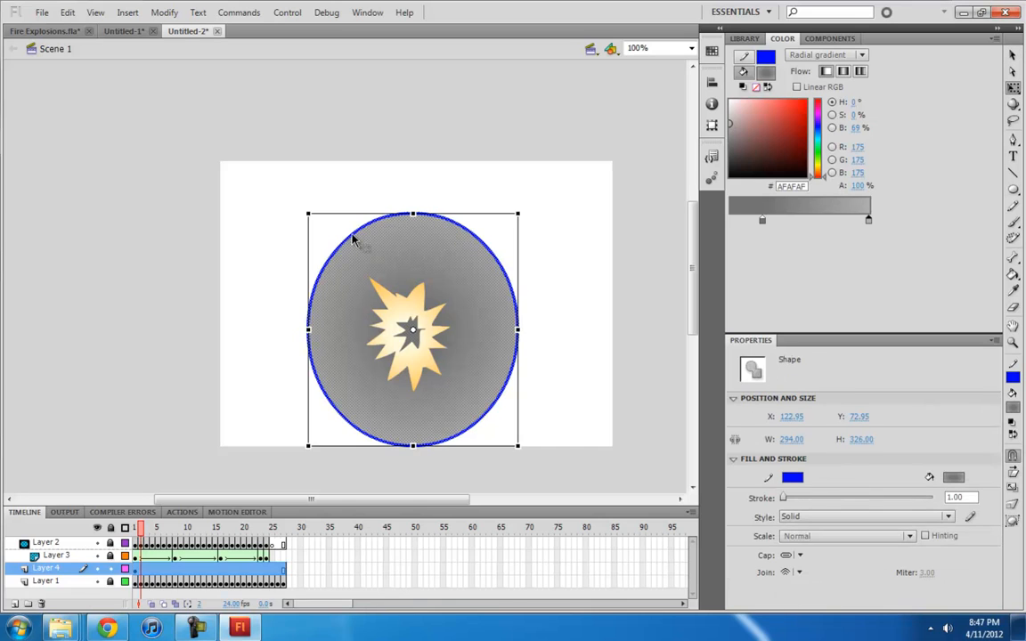
left_click_drag(308, 214, 277, 184)
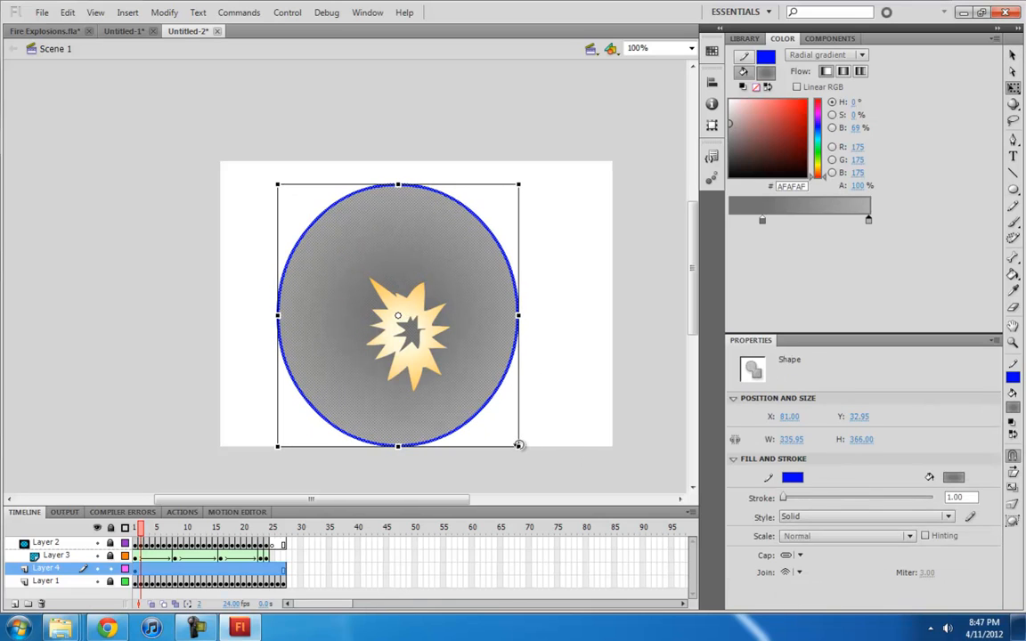
left_click_drag(518, 447, 561, 477)
left_click_drag(277, 184, 255, 165)
key("v")
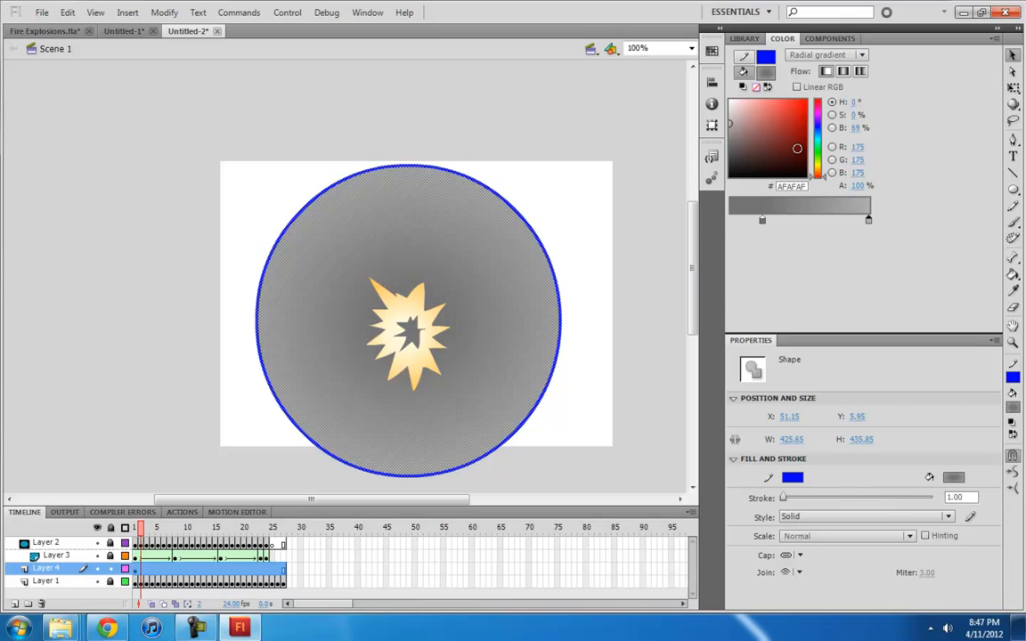
Step: Recolour the circle's radial gradient from pale yellow FFE4A1 at the centre to orange-yellow FFB600 at the edge
left_click(762, 221)
left_click_drag(741, 134, 697, 87)
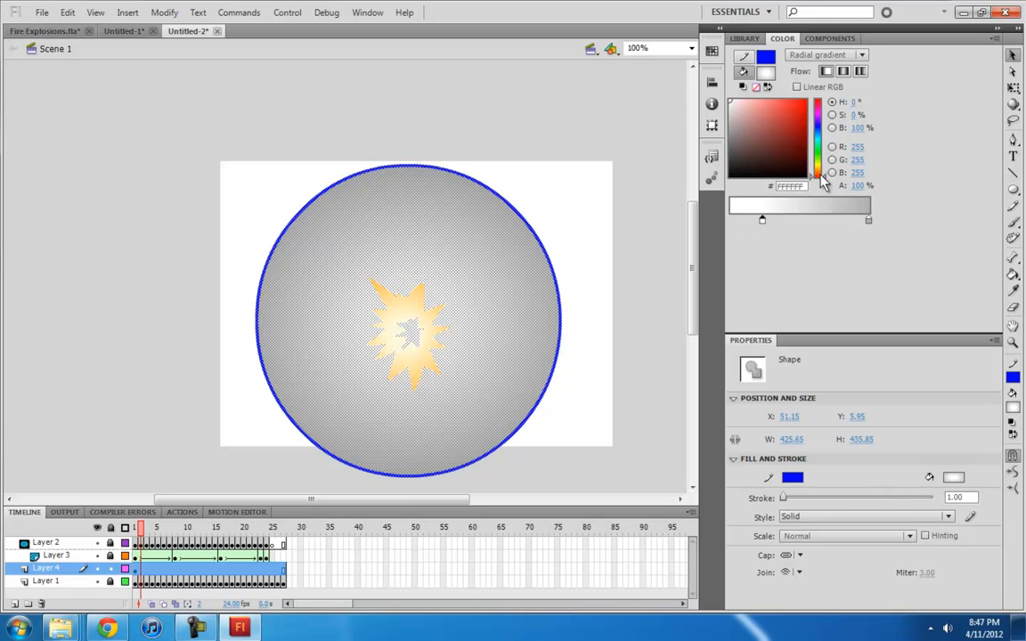
left_click(818, 172)
left_click_drag(824, 172, 819, 167)
left_click_drag(749, 110, 758, 86)
left_click(868, 220)
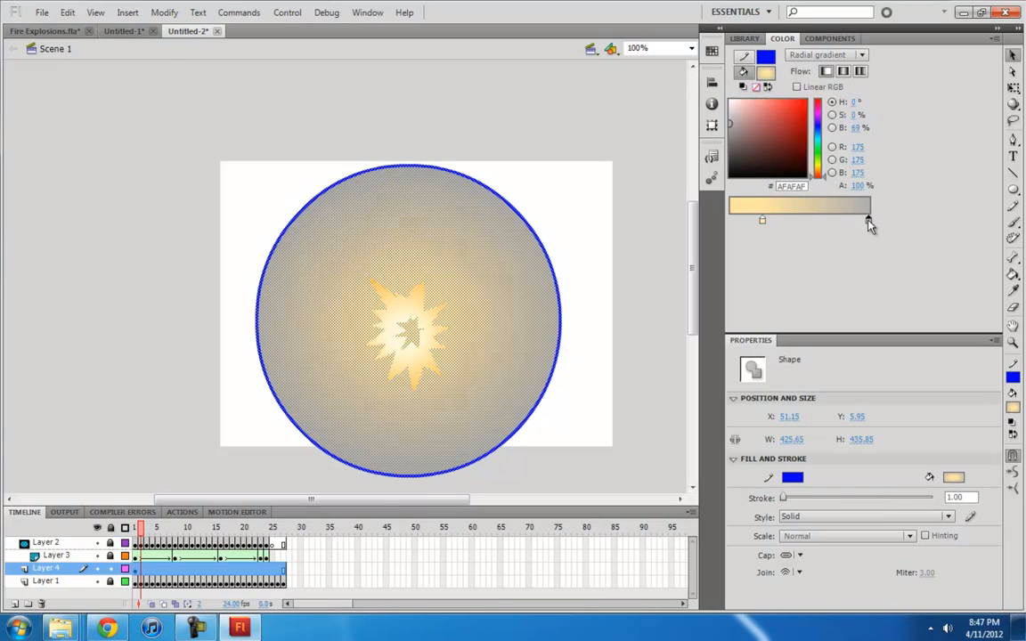
left_click(819, 171)
left_click_drag(783, 109, 807, 100)
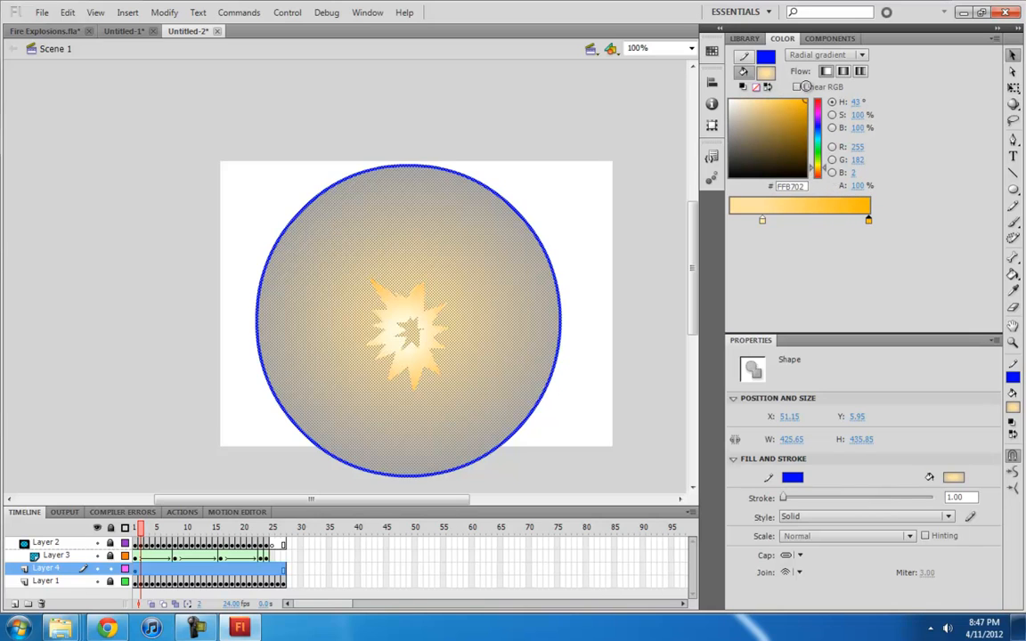
left_click(572, 405)
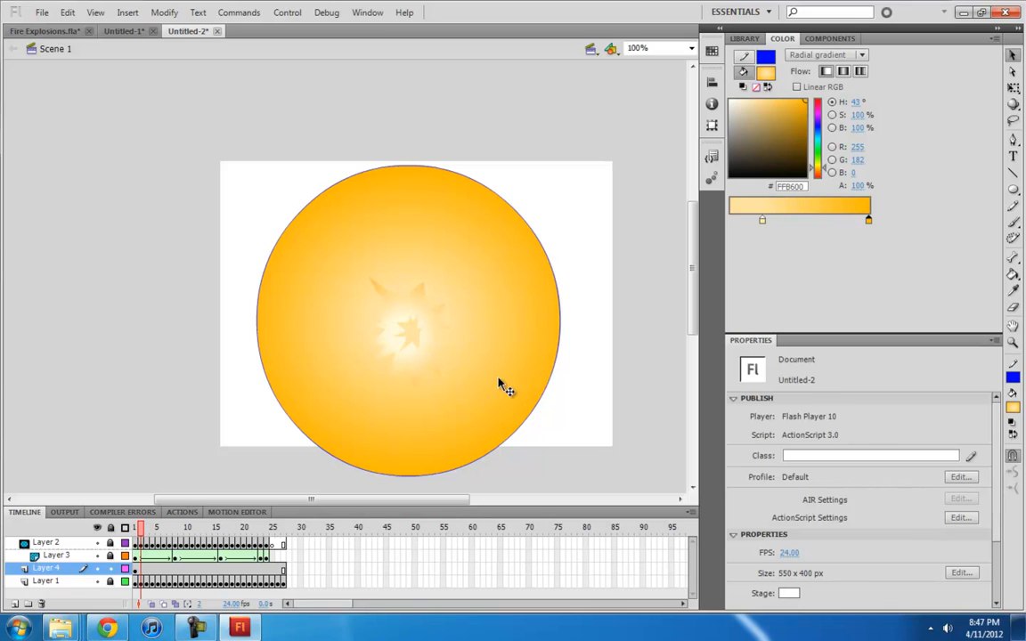
Step: Darken the circle's radial gradient to golden D09400 at the centre and burnt orange B46300 at the edge
left_click(481, 417)
left_click(762, 220)
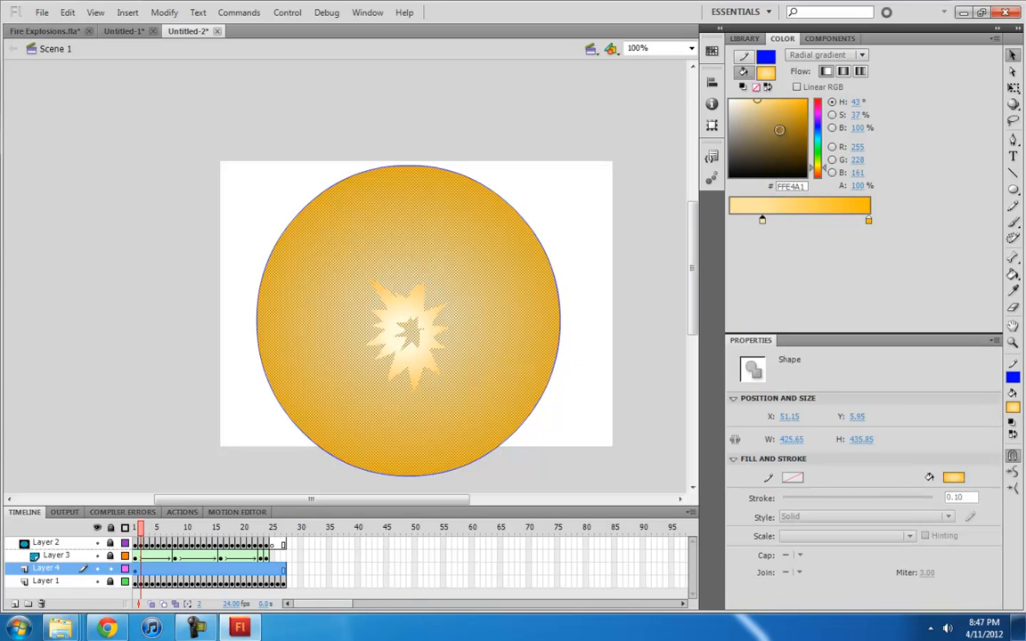
left_click_drag(783, 121, 806, 114)
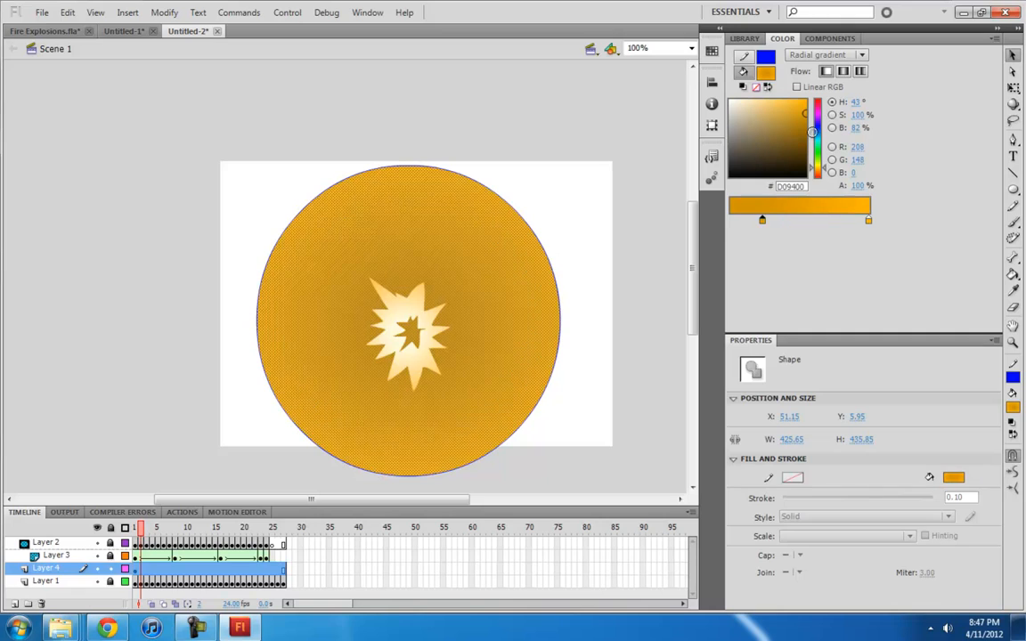
left_click(869, 220)
left_click_drag(802, 122, 823, 123)
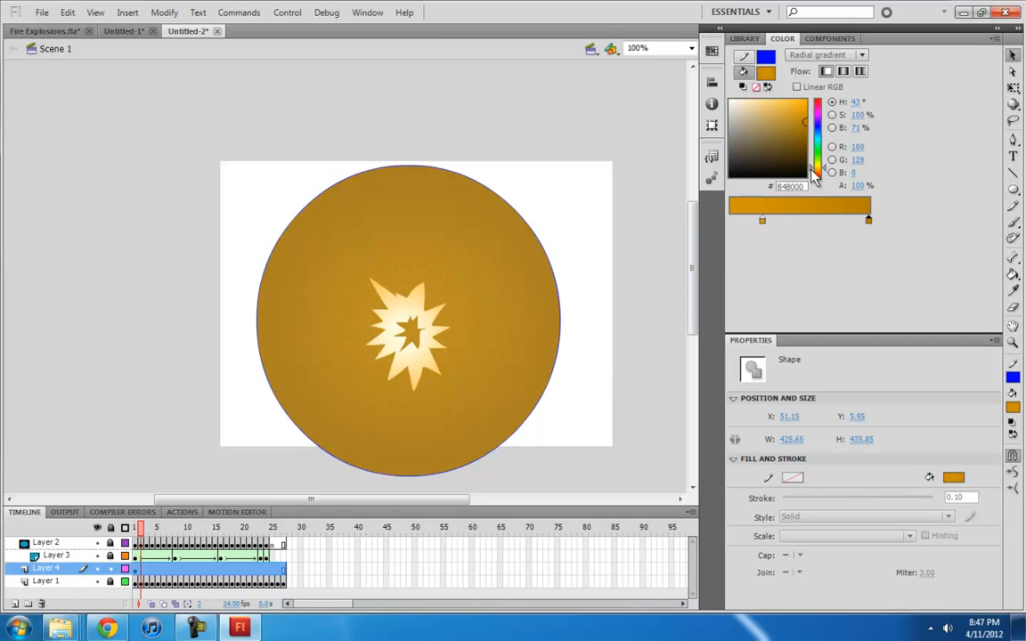
left_click_drag(826, 175, 827, 177)
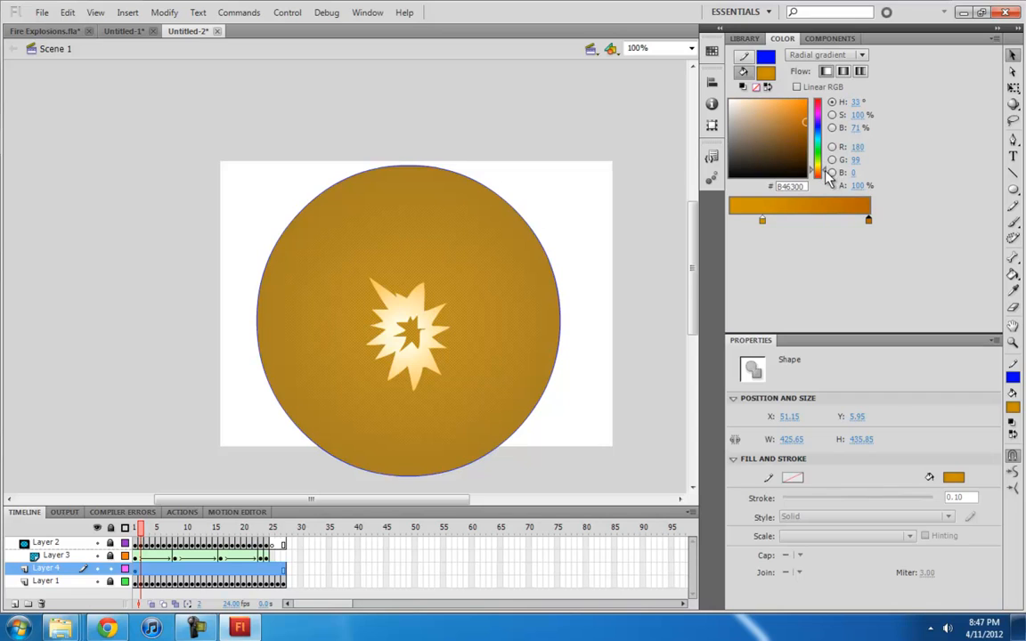
left_click(659, 329)
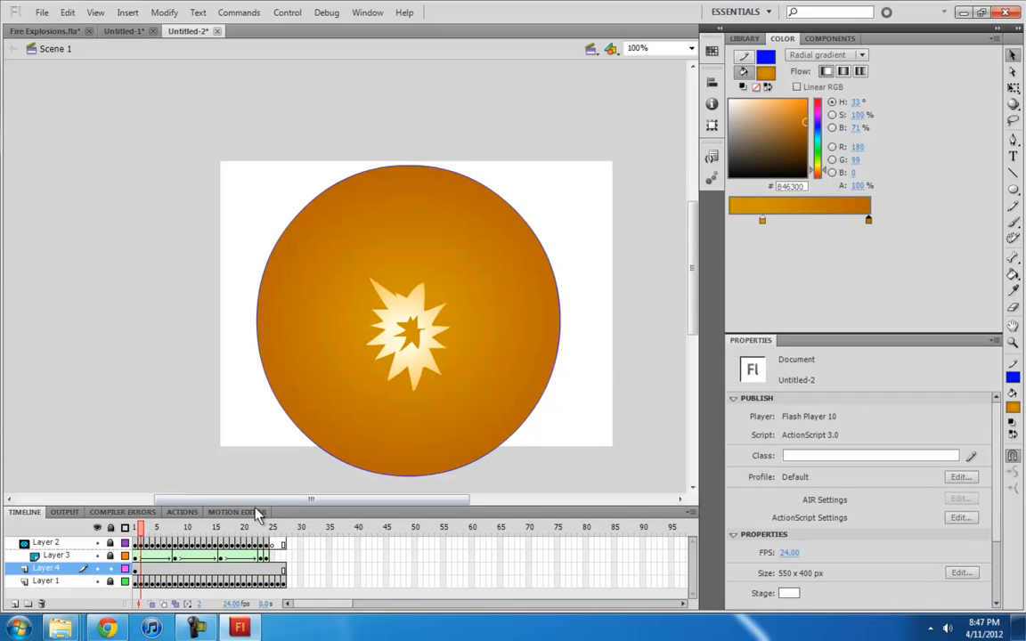
Step: Add a keyframe at frame 8 of Layer 4 and set its gradient's centre colour to orange E28800
mouse_move(142, 532)
left_mouse_down()
mouse_move(154, 534)
mouse_move(135, 534)
left_mouse_up()
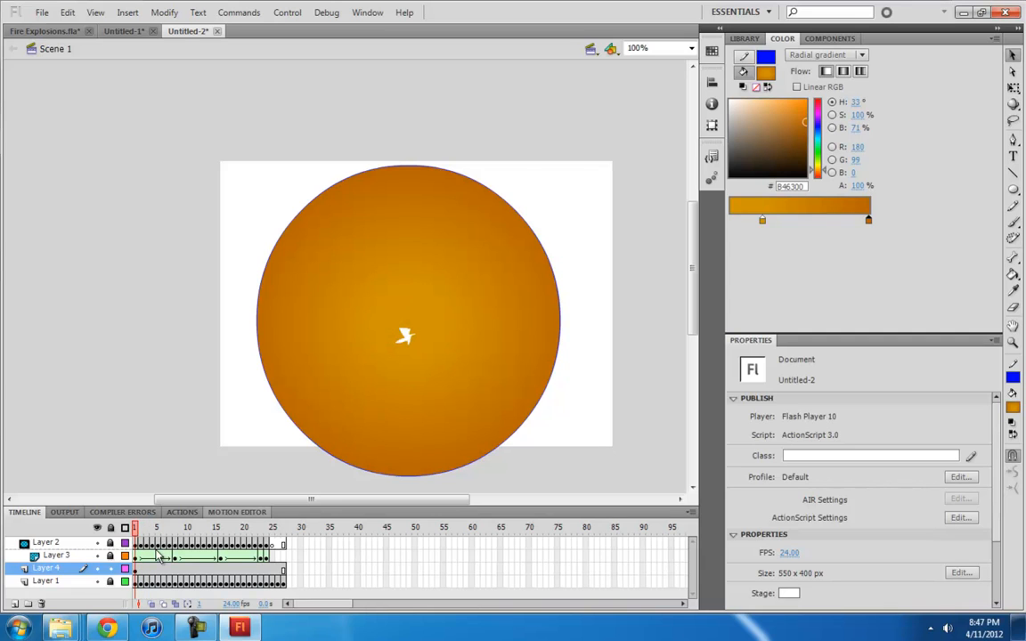
left_click(176, 574)
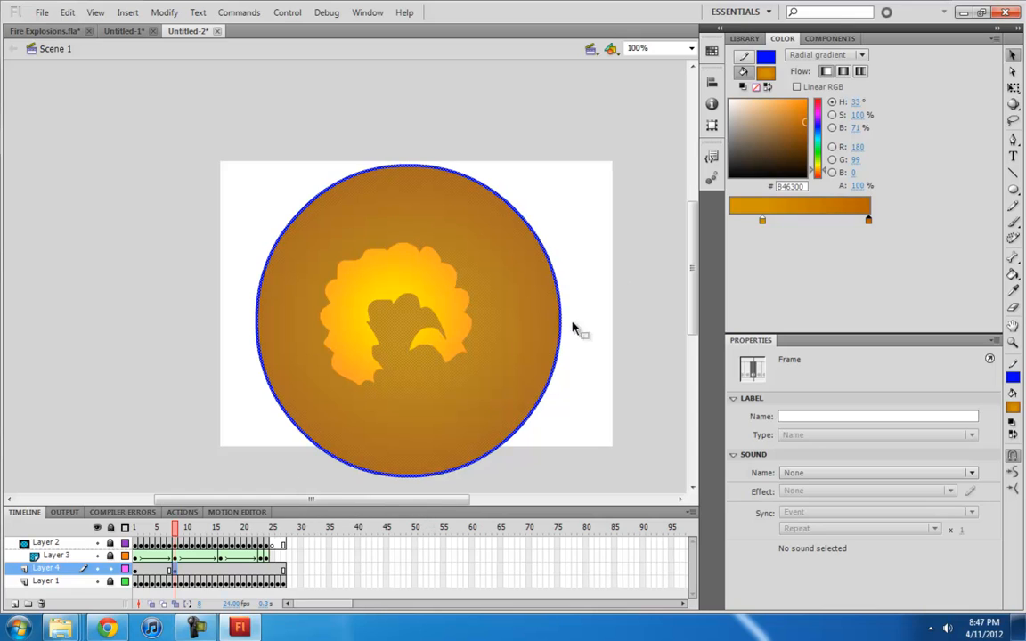
left_click(499, 353)
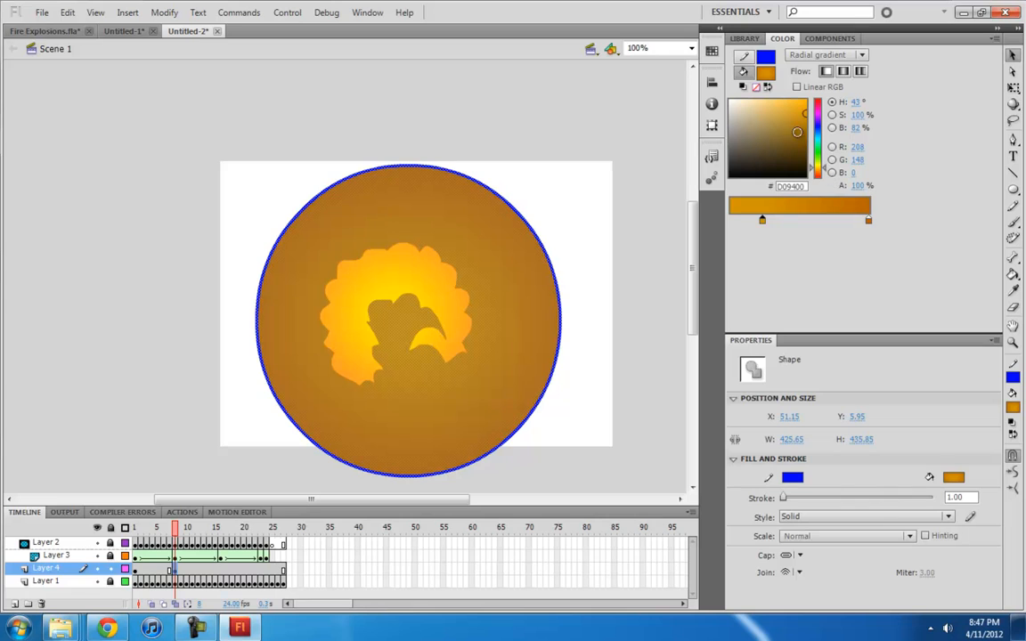
left_click(805, 125)
left_click_drag(802, 111, 815, 92)
left_click_drag(823, 167, 826, 170)
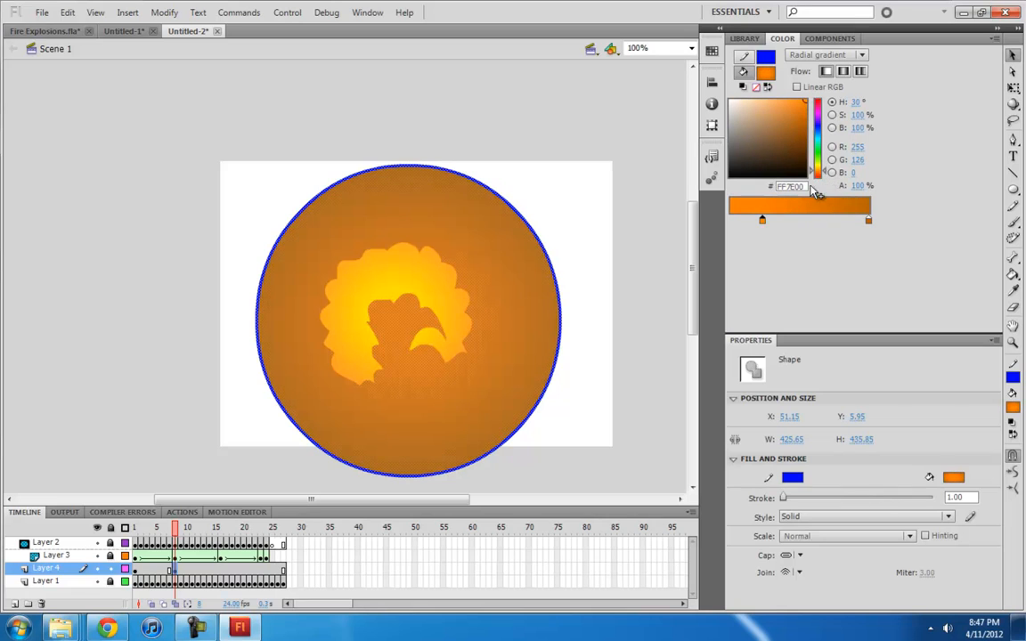
left_click(804, 108)
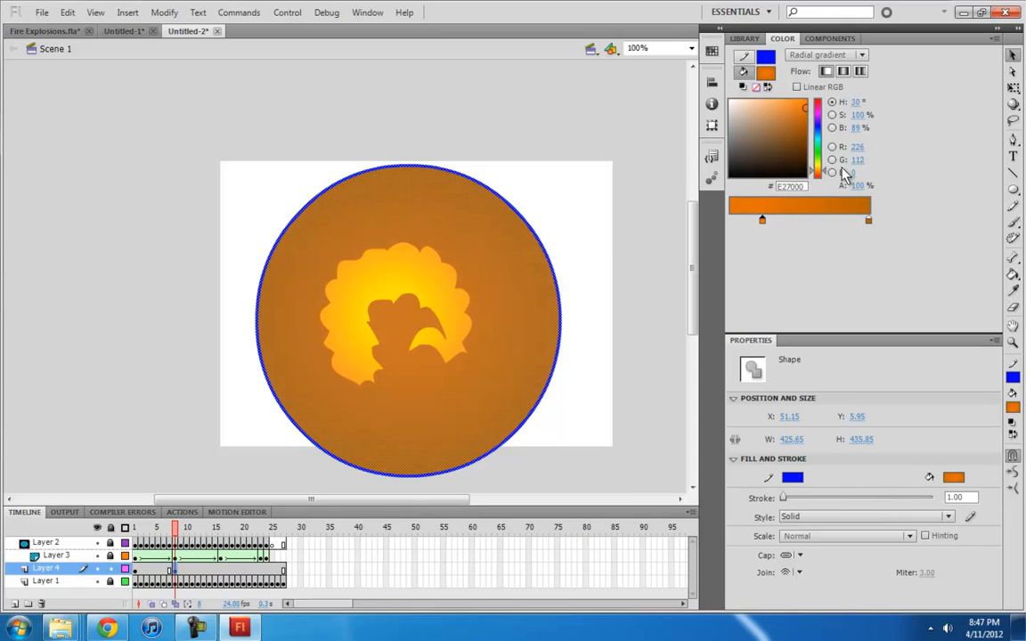
left_click_drag(824, 170, 826, 169)
Step: Set the edge colour of the frame 8 gradient to brown 914F00
left_click(869, 217)
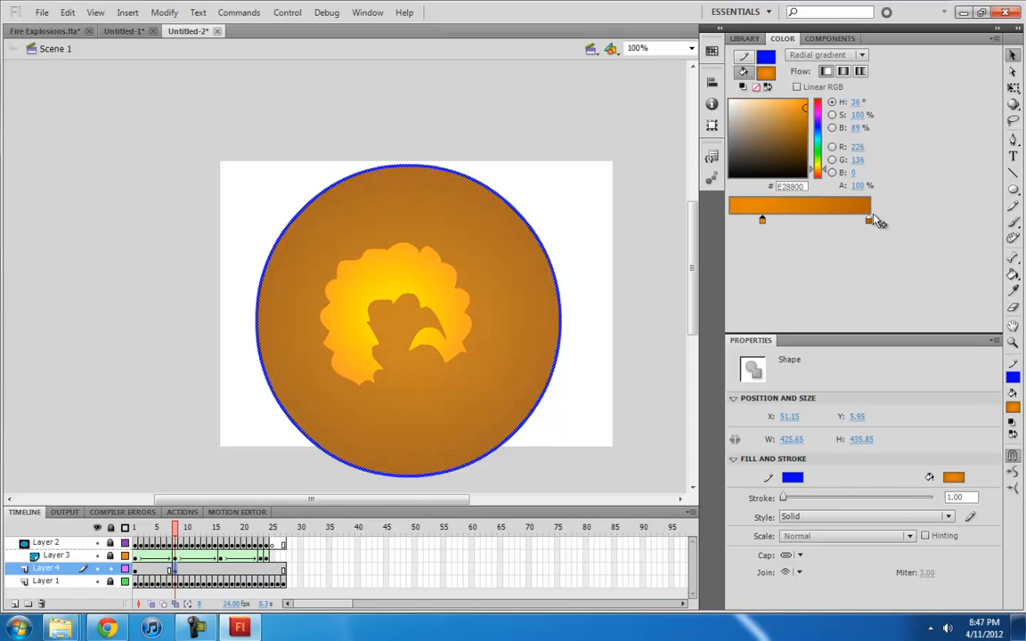
left_click(805, 132)
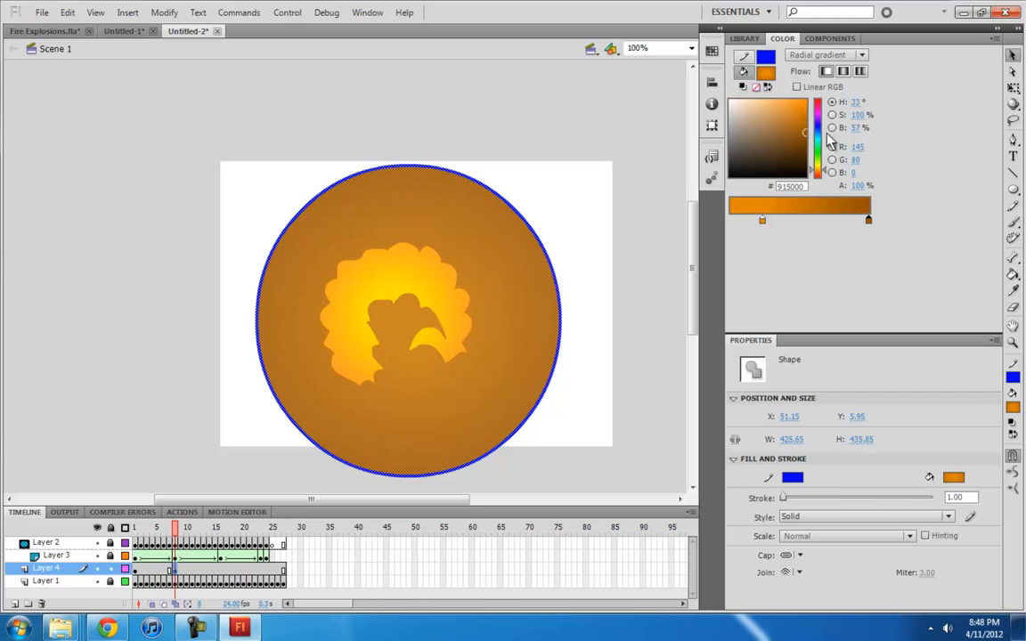
left_click(586, 339)
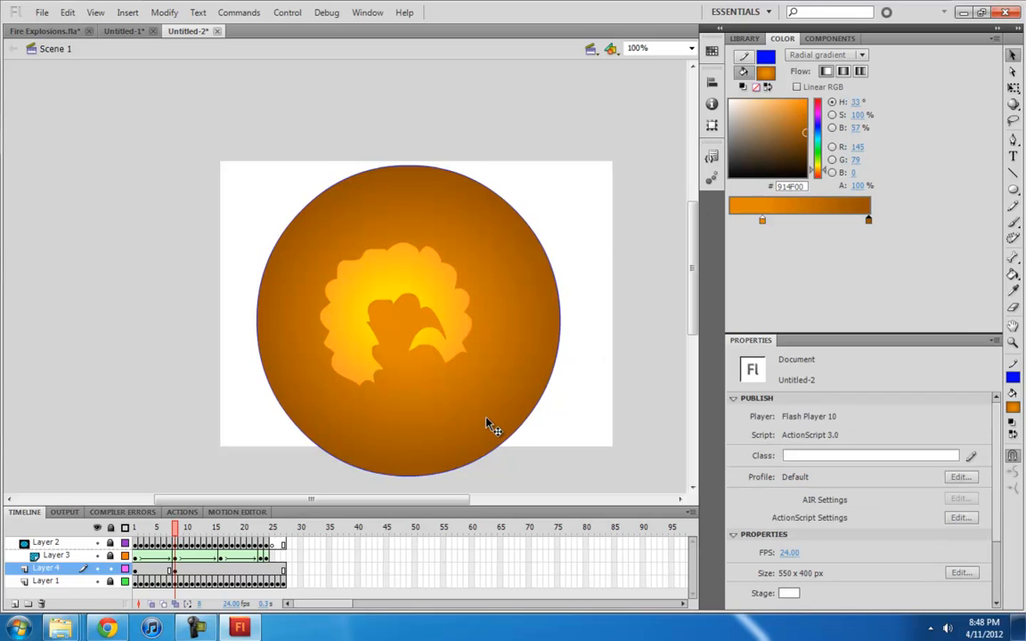
Step: Add a keyframe at frame 16 of Layer 4 and move its circle up to about X 10, Y -88 to cover the explosion
left_click(221, 569)
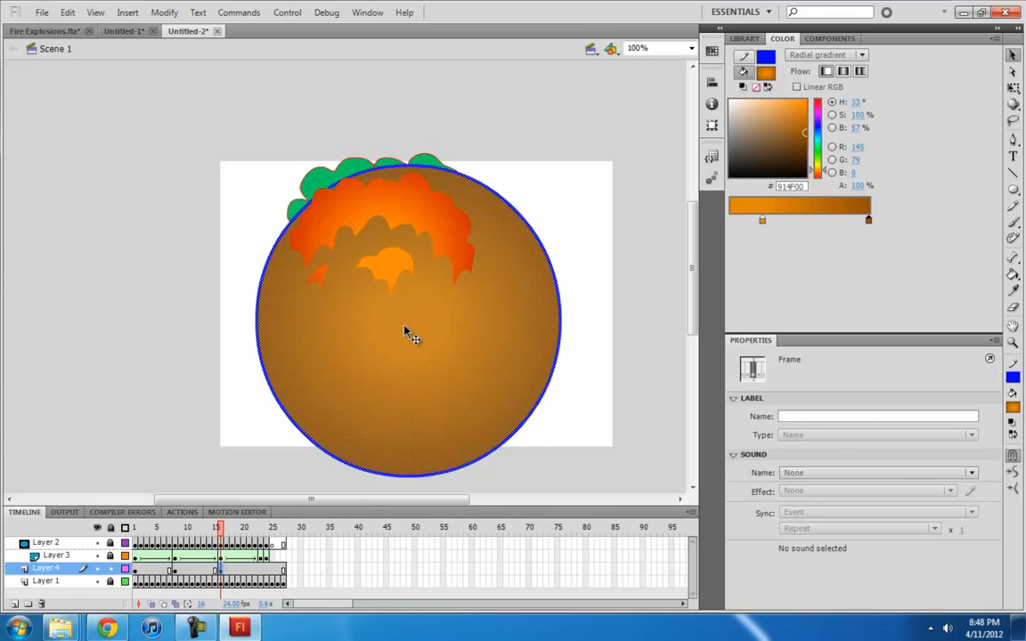
left_click_drag(414, 347, 403, 278)
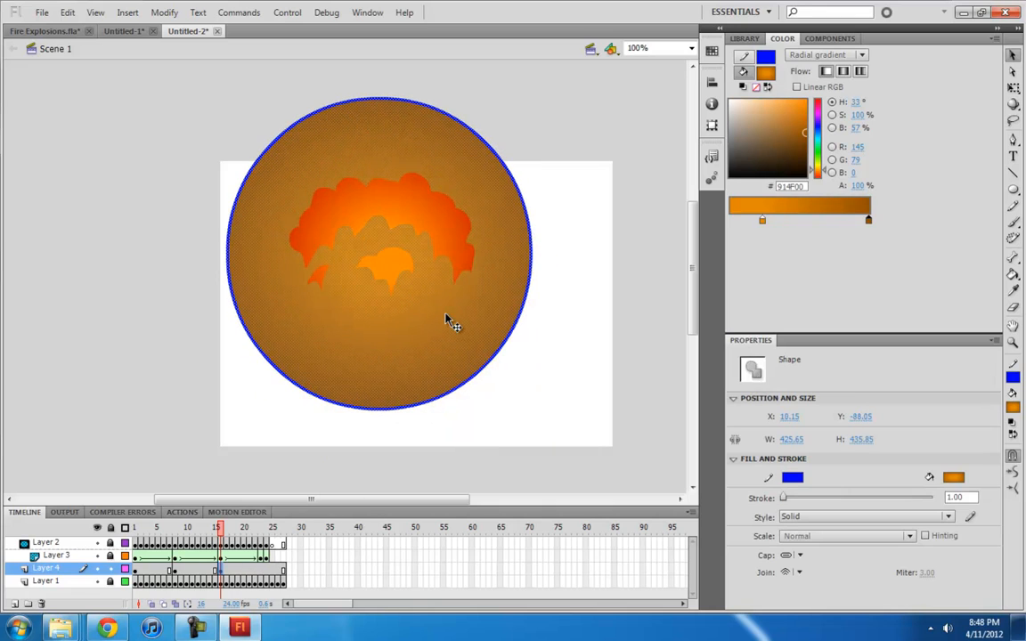
Step: Recolour the frame 16 gradient from dark red B12600 at the centre to dark brown 5D1900 at the edge
left_click(762, 219)
left_click_drag(826, 170, 824, 175)
left_click_drag(805, 109, 806, 123)
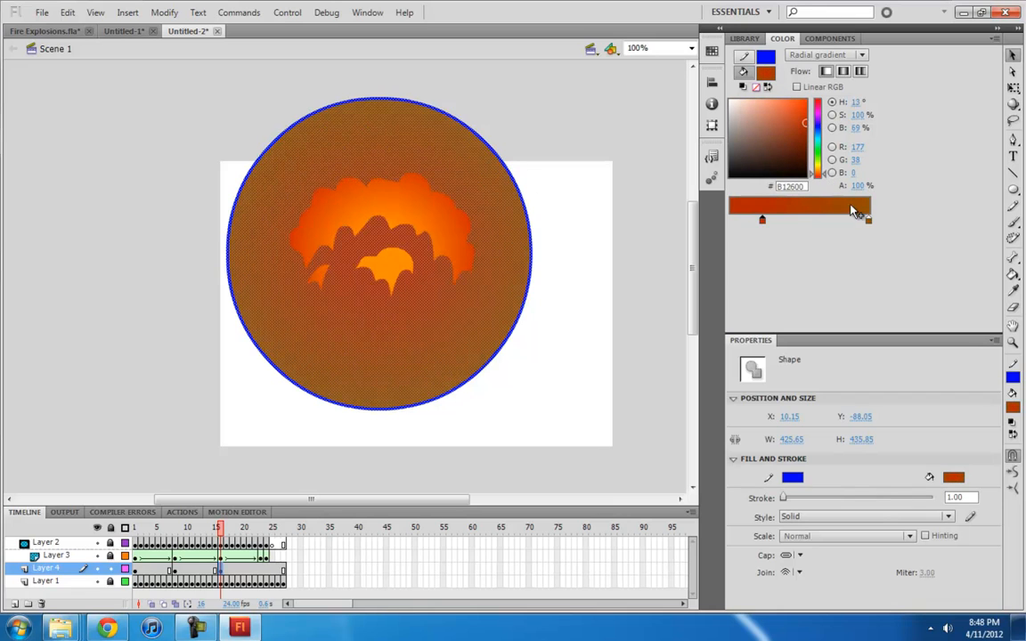
left_click(869, 220)
left_click(801, 152)
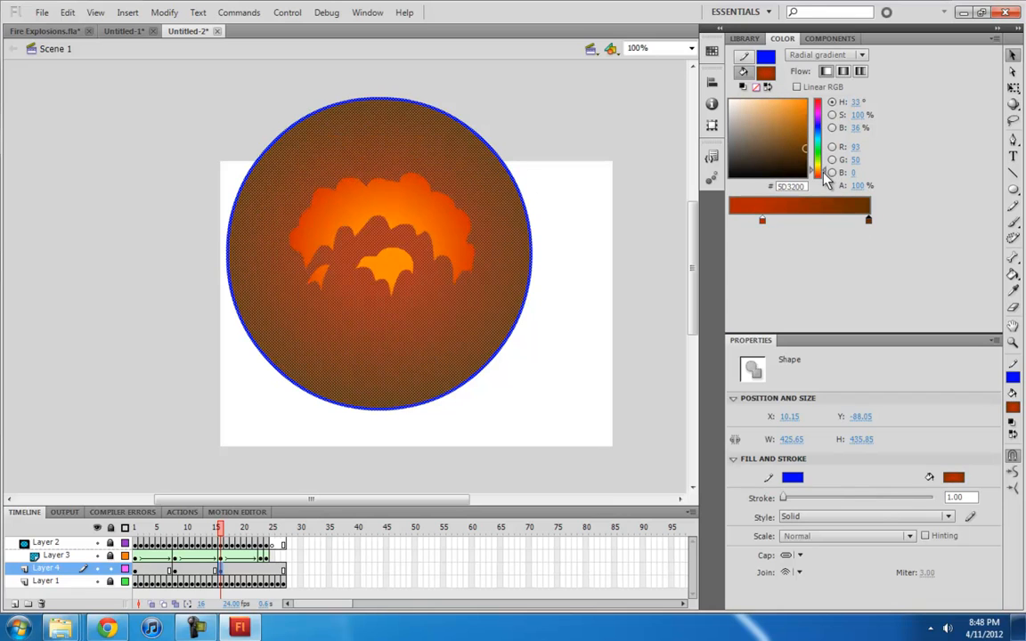
left_click(825, 174)
left_click(643, 194)
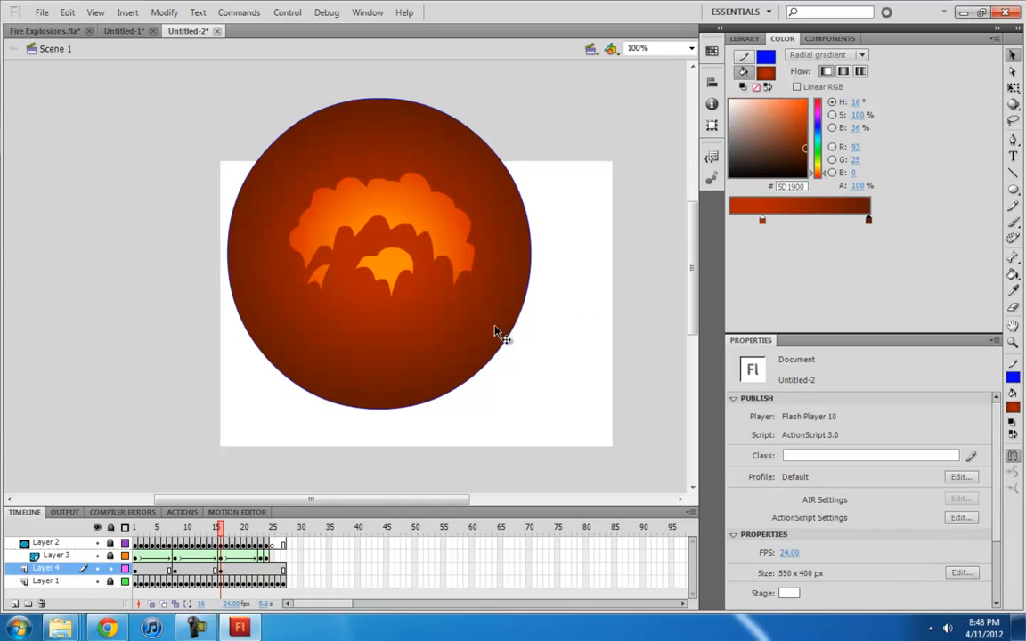
Step: Mute the centre colour of the frame 16 gradient to reddish brown A84E36
left_click(445, 292)
left_click(763, 219)
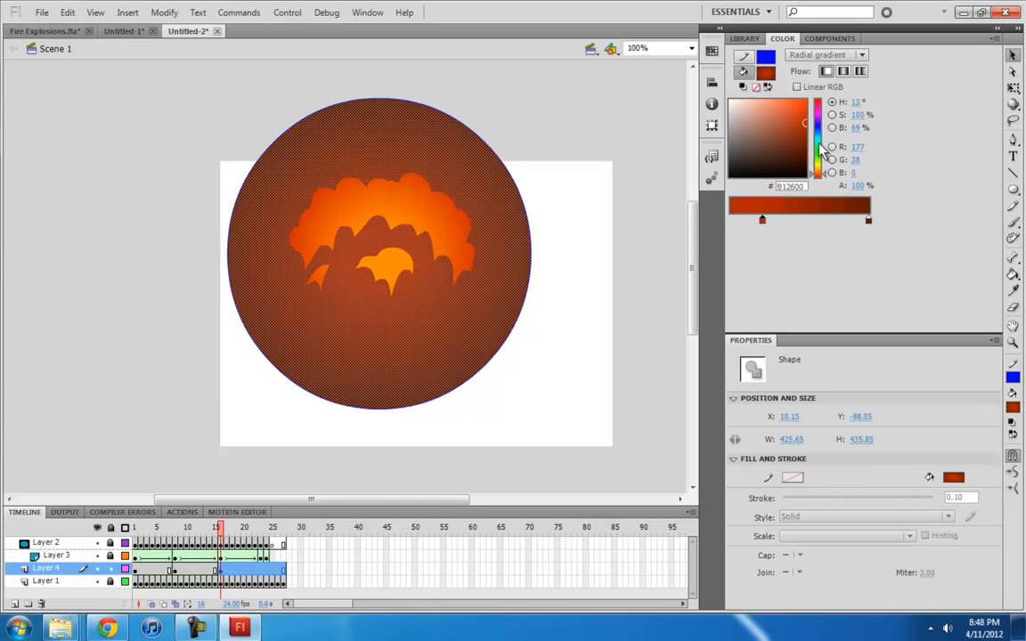
left_click(786, 123)
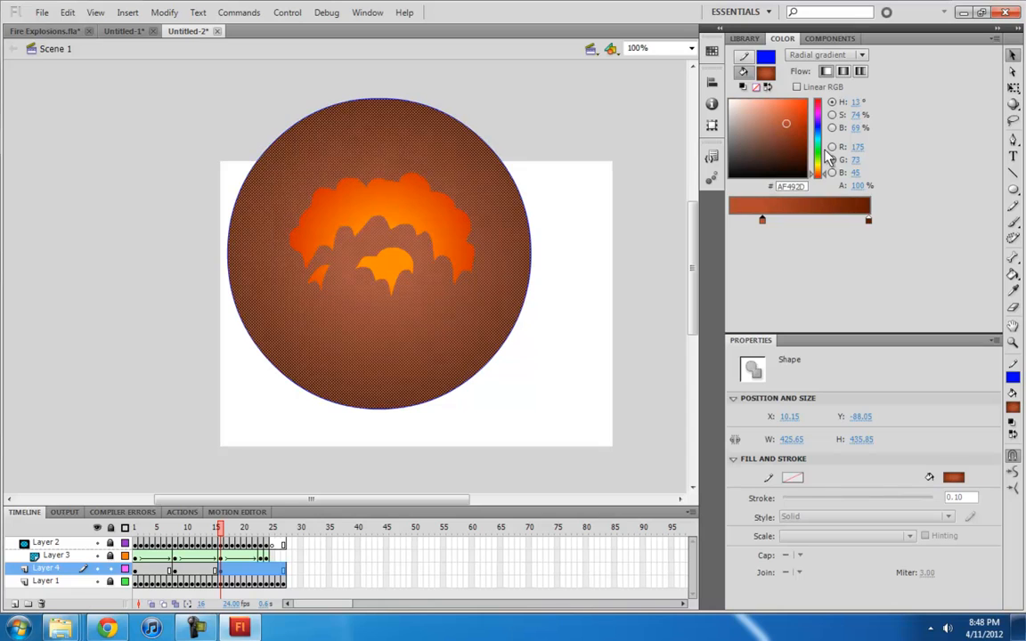
left_click(781, 126)
left_click(603, 290)
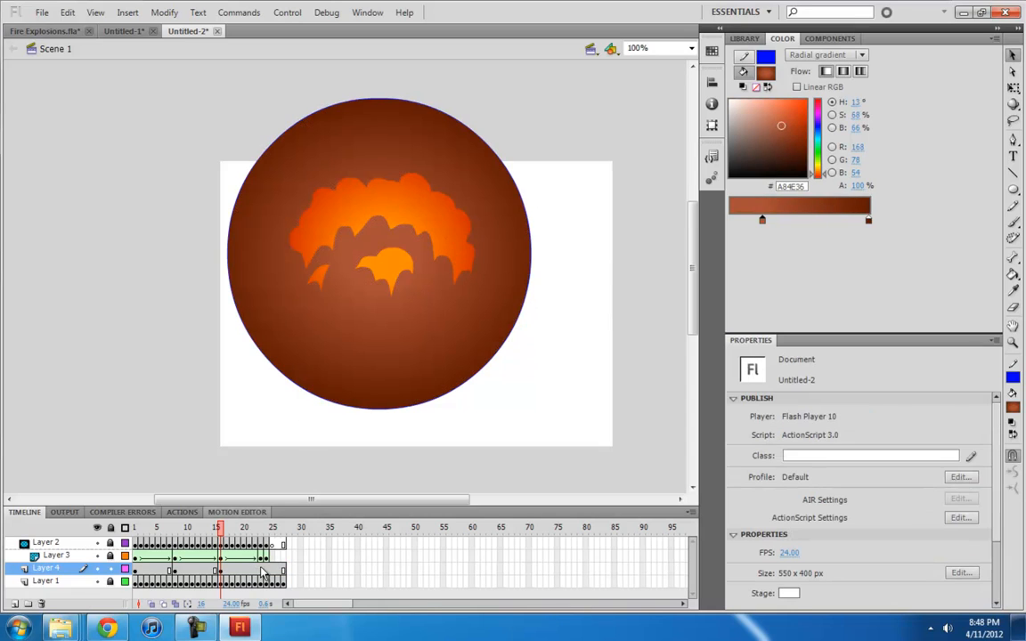
Step: Add a keyframe at frame 23 of Layer 4 and recolour its gradient from brownish gray at the centre to dark gray 3F3F3F at the edge
left_click(262, 569)
left_click(428, 267)
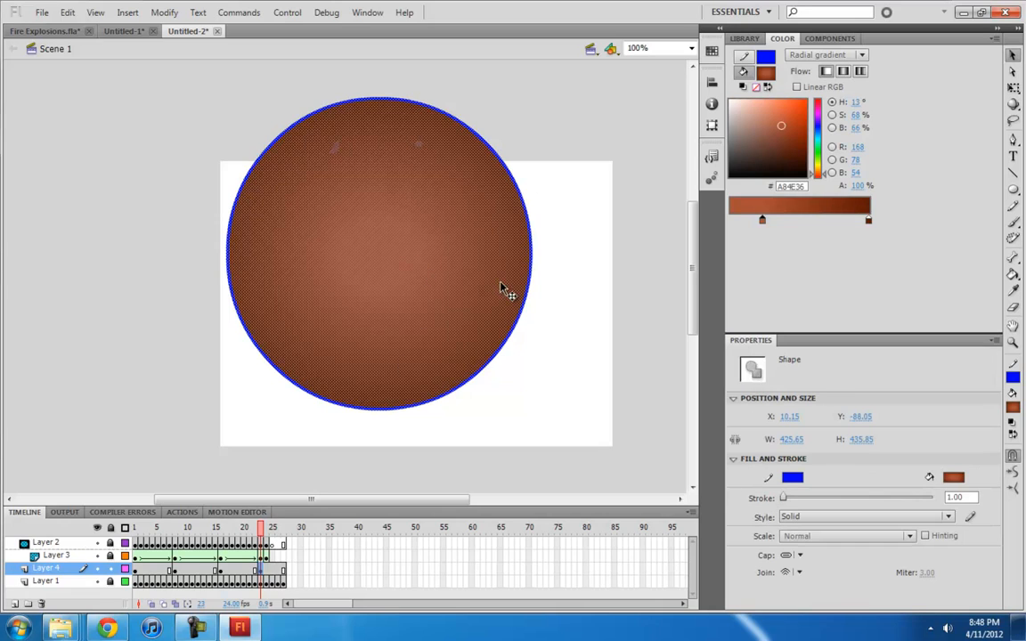
mouse_move(780, 126)
left_mouse_down()
mouse_move(693, 142)
mouse_move(688, 159)
left_mouse_up()
left_click(868, 221)
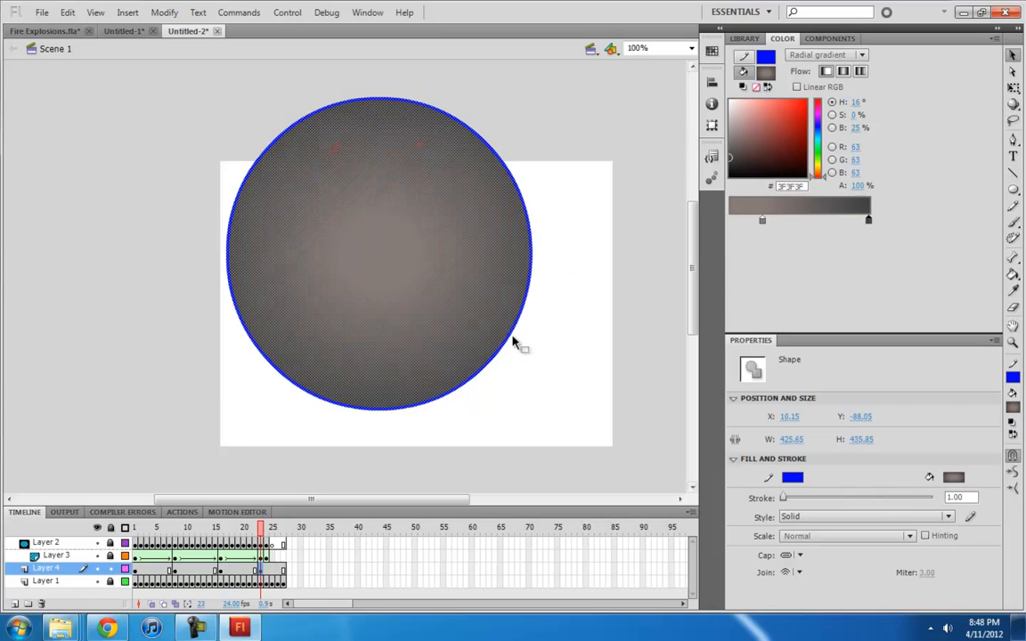
Step: Add a keyframe at frame 27 of Layer 4 and lighten its gradient to neutral gray at the centre and 696969 at the edge
left_click(284, 569)
key("F6")
left_click(482, 234)
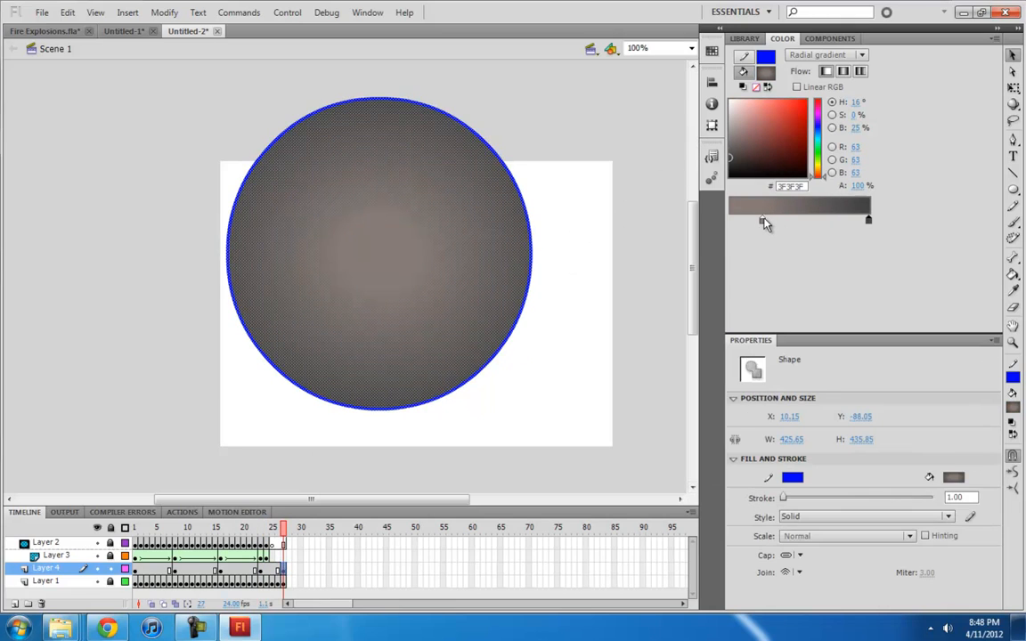
left_click(763, 221)
mouse_move(730, 161)
left_mouse_down()
mouse_move(715, 132)
mouse_move(741, 128)
mouse_move(726, 125)
mouse_move(700, 145)
left_mouse_up()
left_click(869, 220)
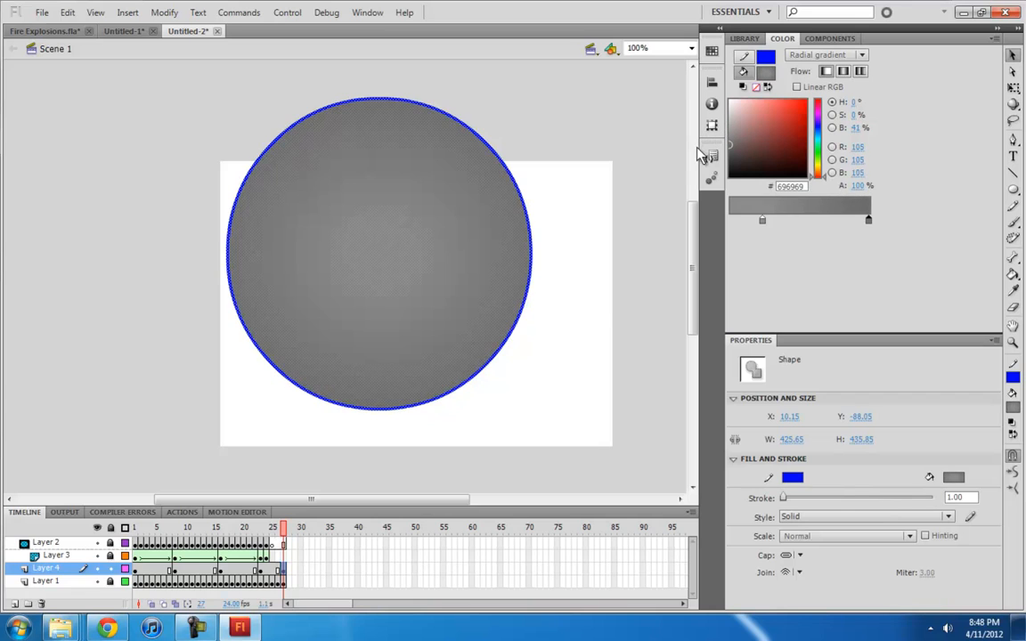
Step: Apply shape tweens between the Layer 4 keyframes and play the timeline to check the colour shift
left_click_drag(265, 568, 163, 568)
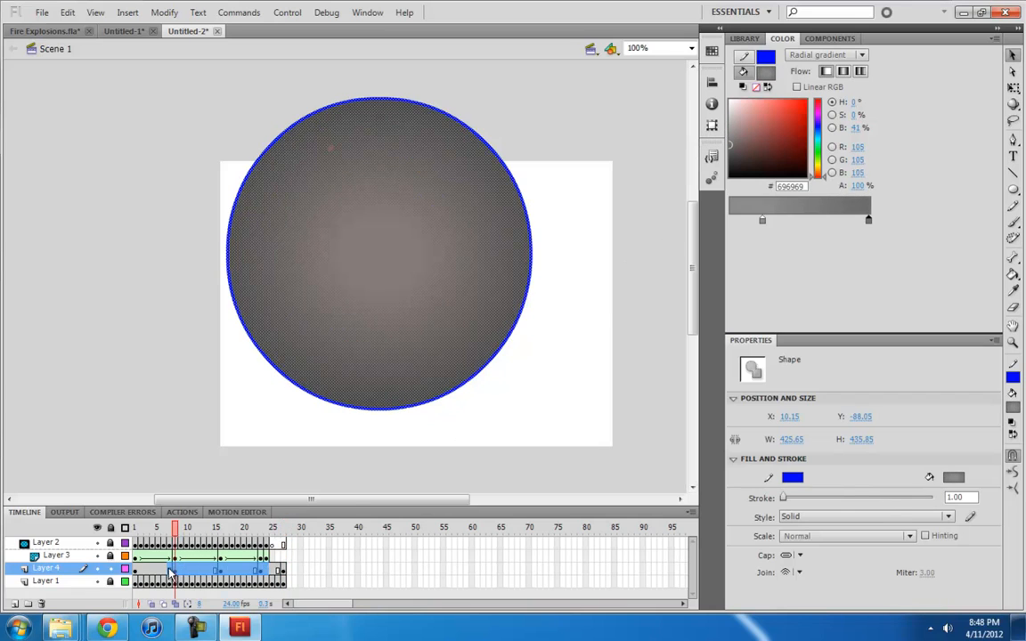
right_click(163, 568)
left_click(220, 212)
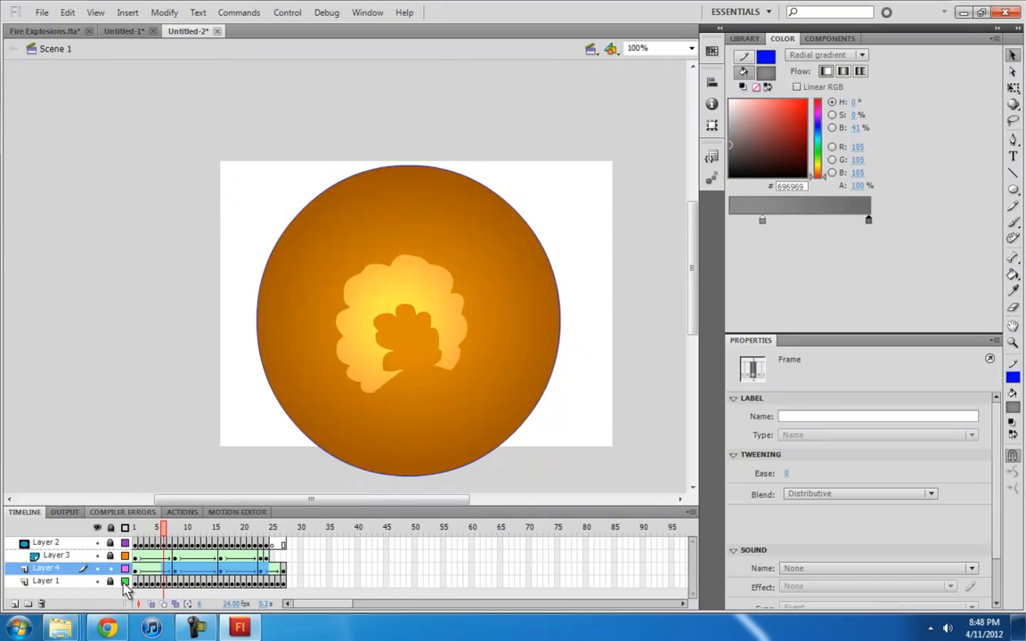
key("Return")
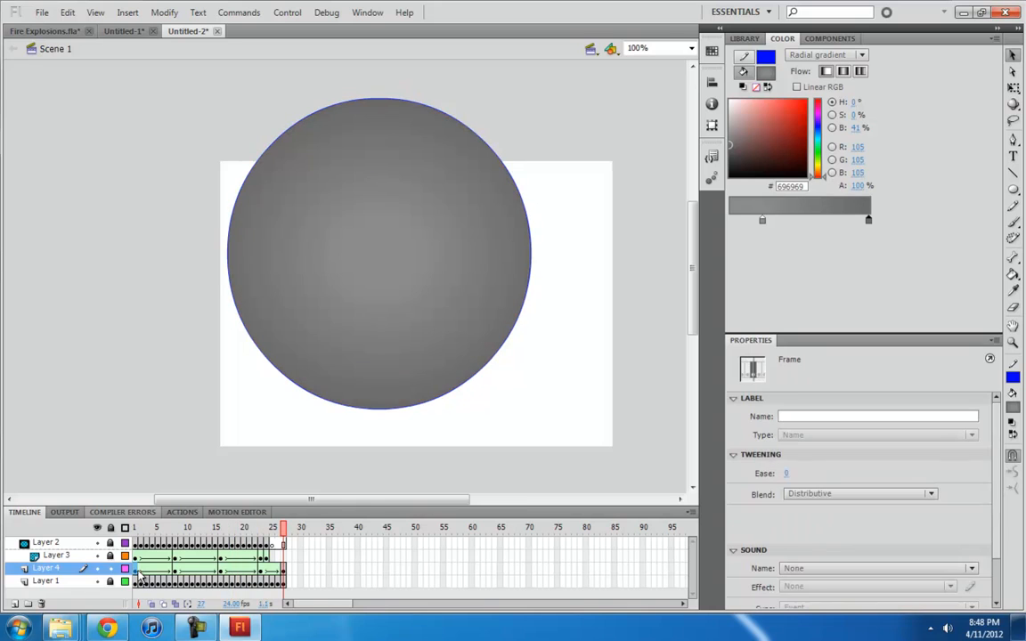
Step: Move Layer 1 above Layer 4 as its mask and play the animation from frame 1
left_click_drag(82, 583, 74, 574)
right_click(74, 575)
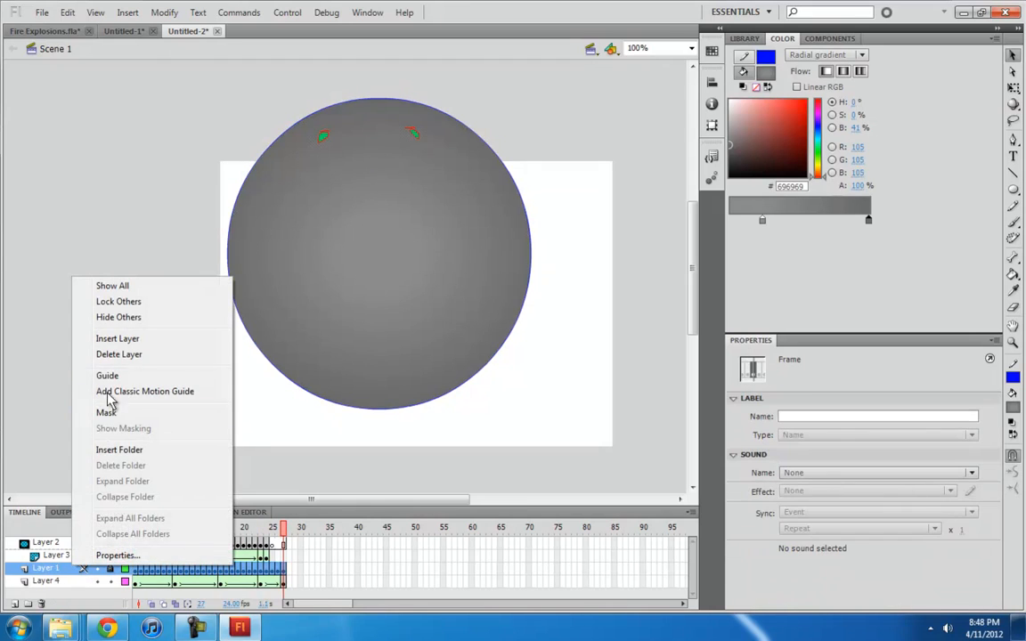
left_click(109, 412)
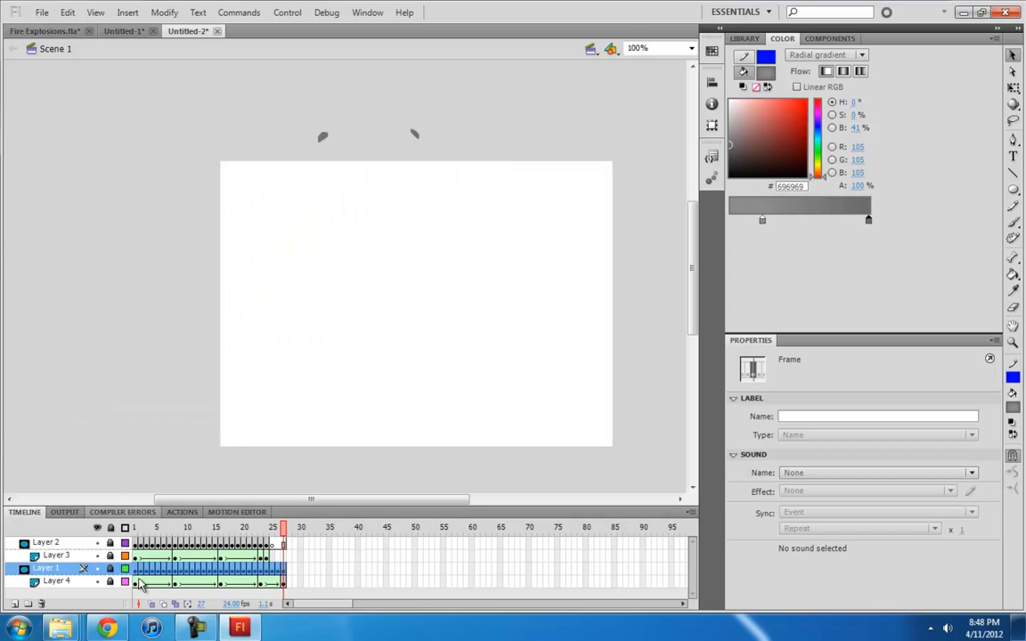
left_click(136, 571)
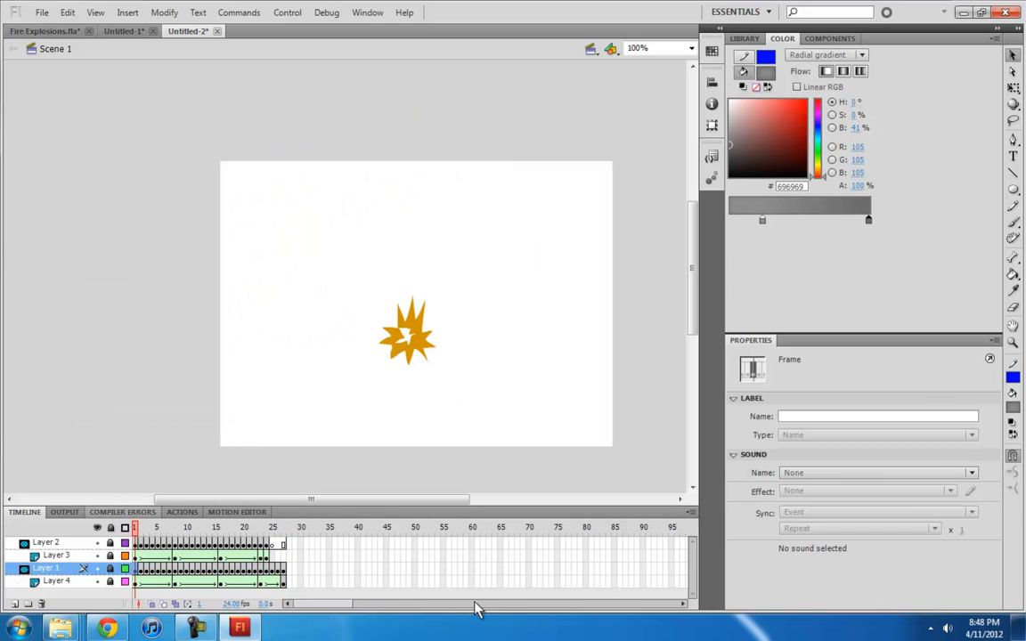
key("Return")
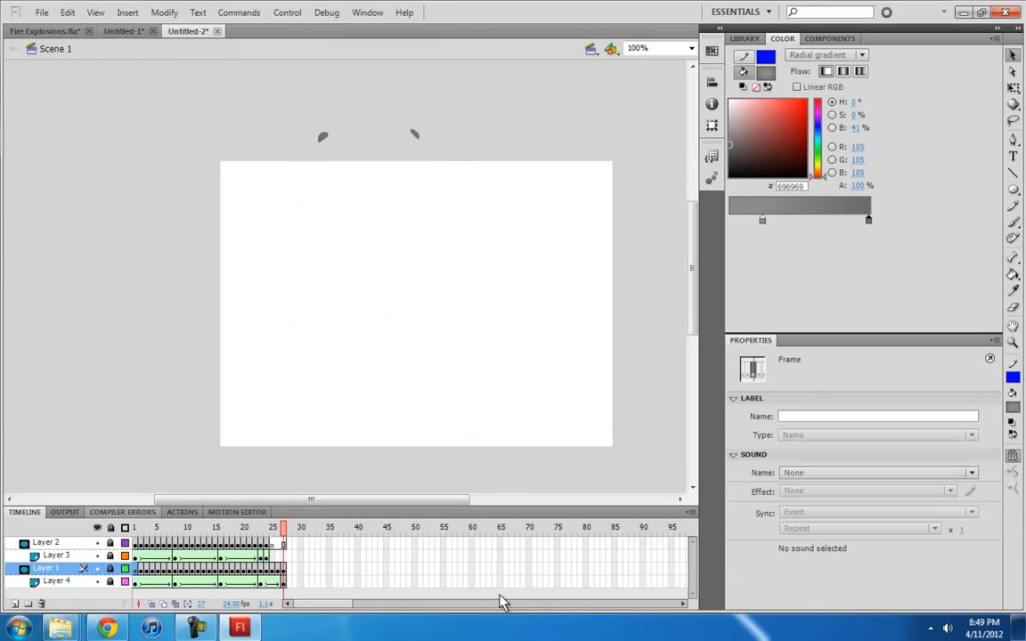
left_click_drag(198, 532, 136, 532)
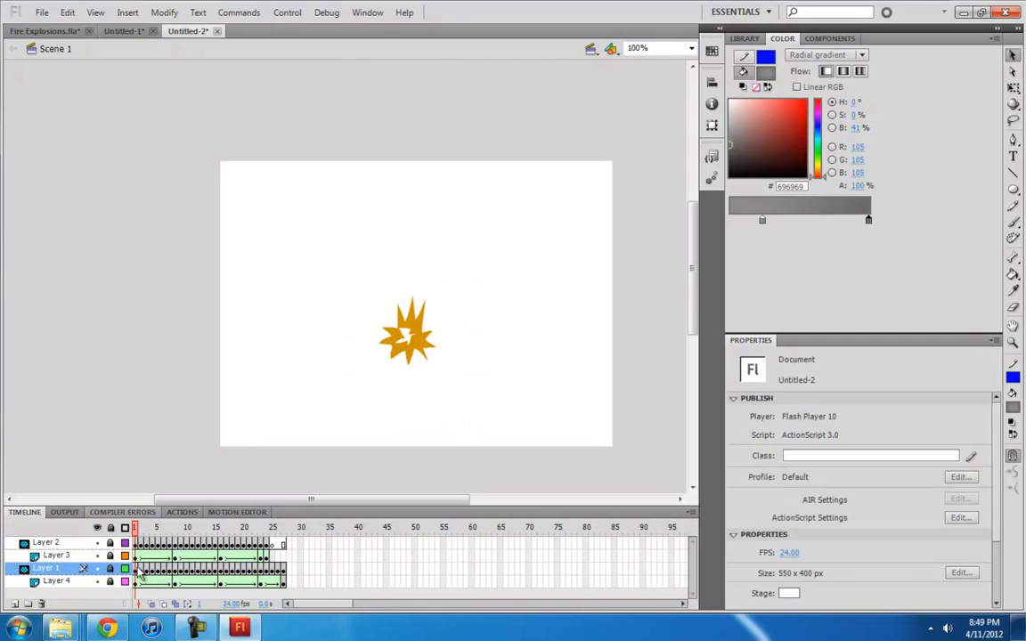
Step: Unlock Layer 4 and brighten its frame 1 gradient to yellow-orange at the centre and FF7000 at the edge
left_click(136, 581)
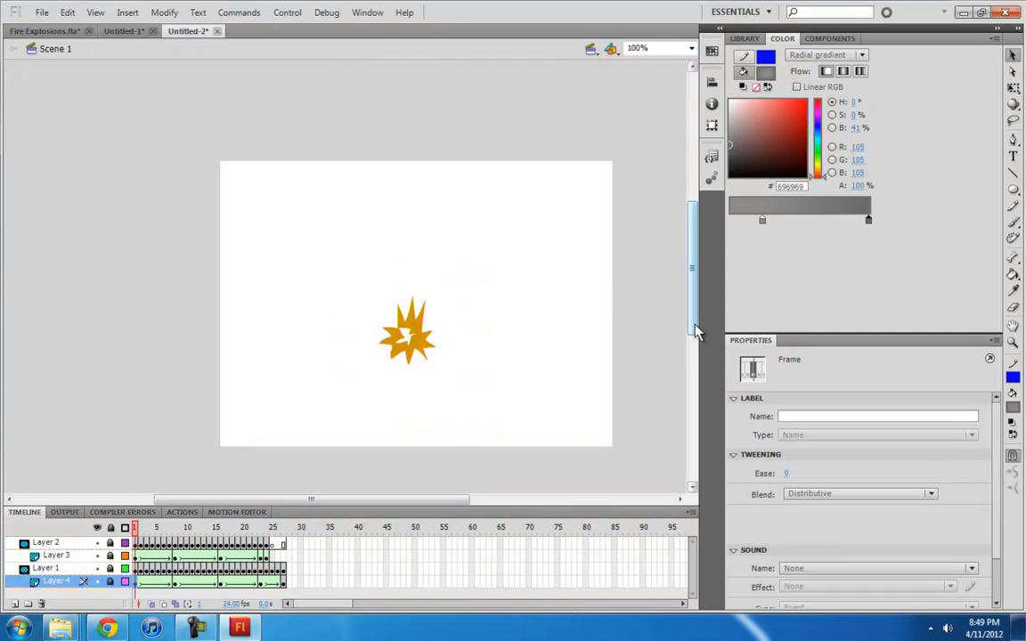
left_click_drag(694, 330, 679, 337)
left_click(112, 582)
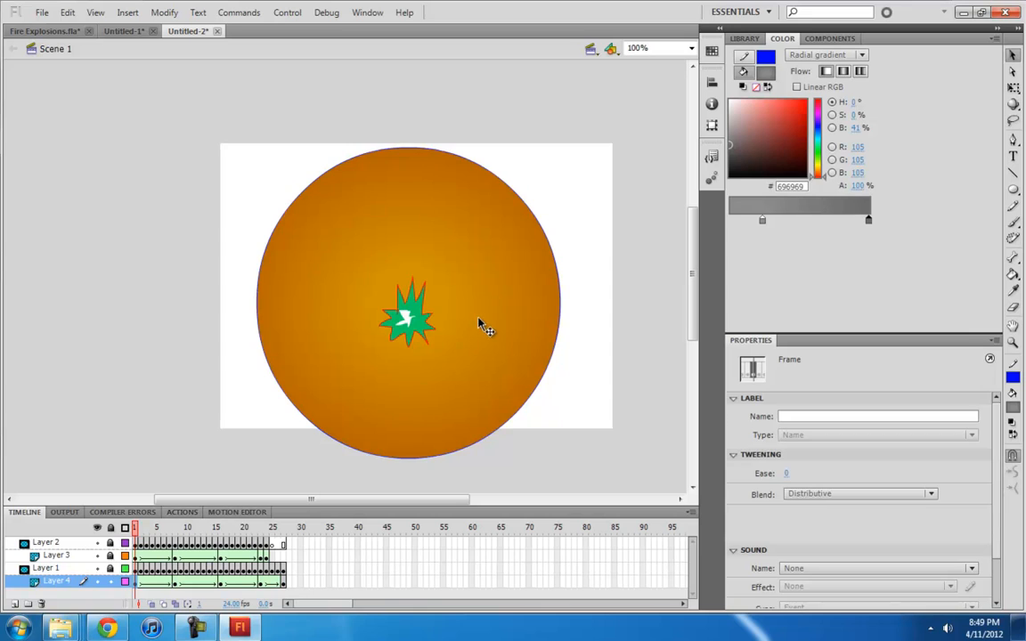
left_click(499, 318)
left_click(762, 222)
left_click_drag(793, 114, 825, 97)
left_click(869, 220)
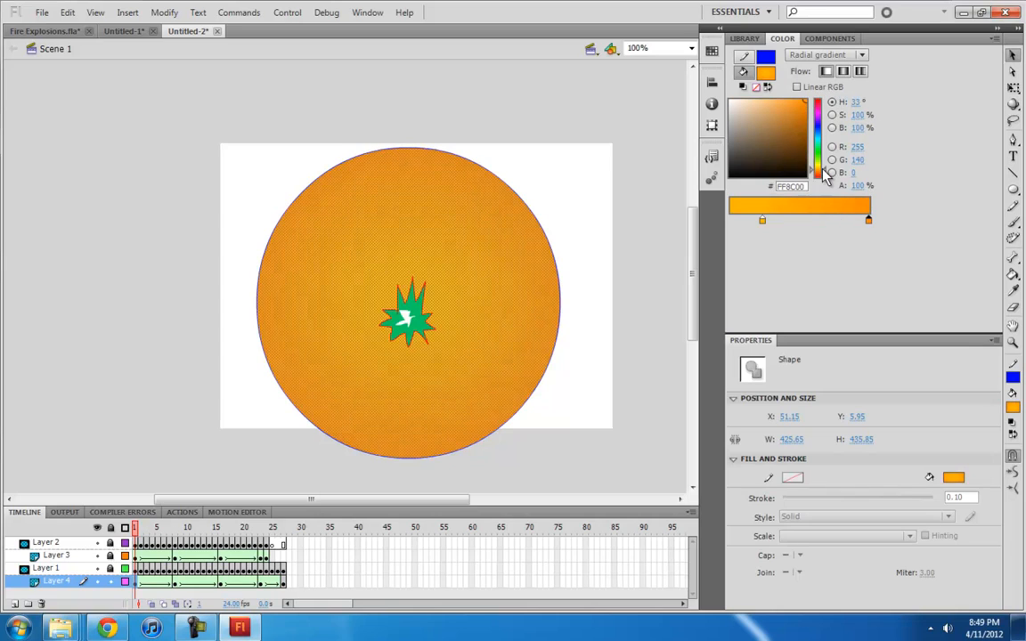
left_click(824, 174)
left_click(590, 360)
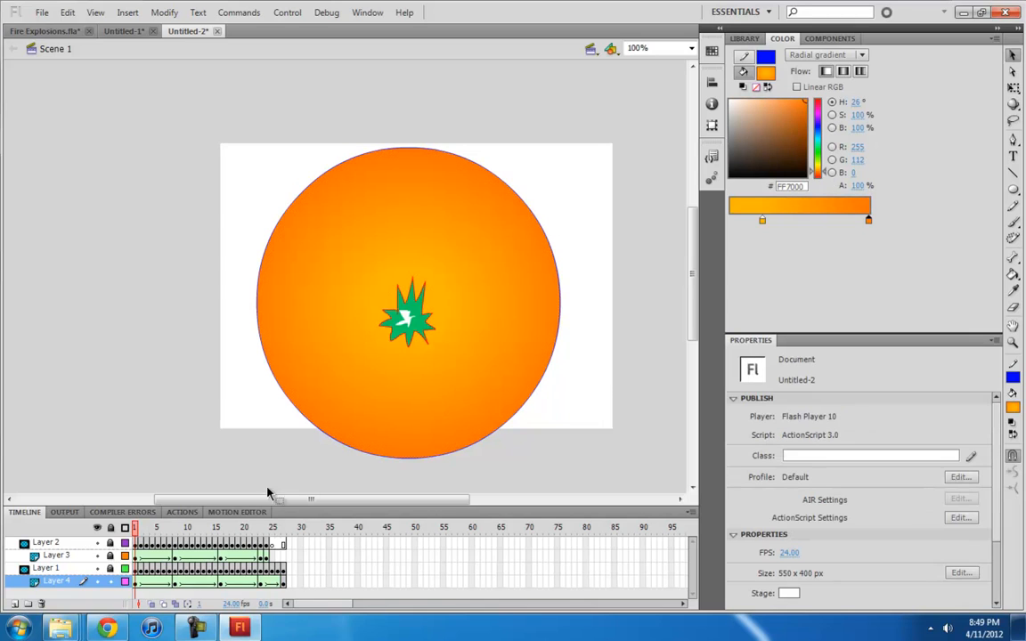
Step: Recolour the Layer 4 gradient at frame 8 to bright orange at the centre and B65000 at the edge
left_click(174, 580)
left_click(540, 320)
left_click(761, 220)
left_click(869, 217)
left_click_drag(798, 116, 820, 121)
left_click_drag(826, 178, 825, 172)
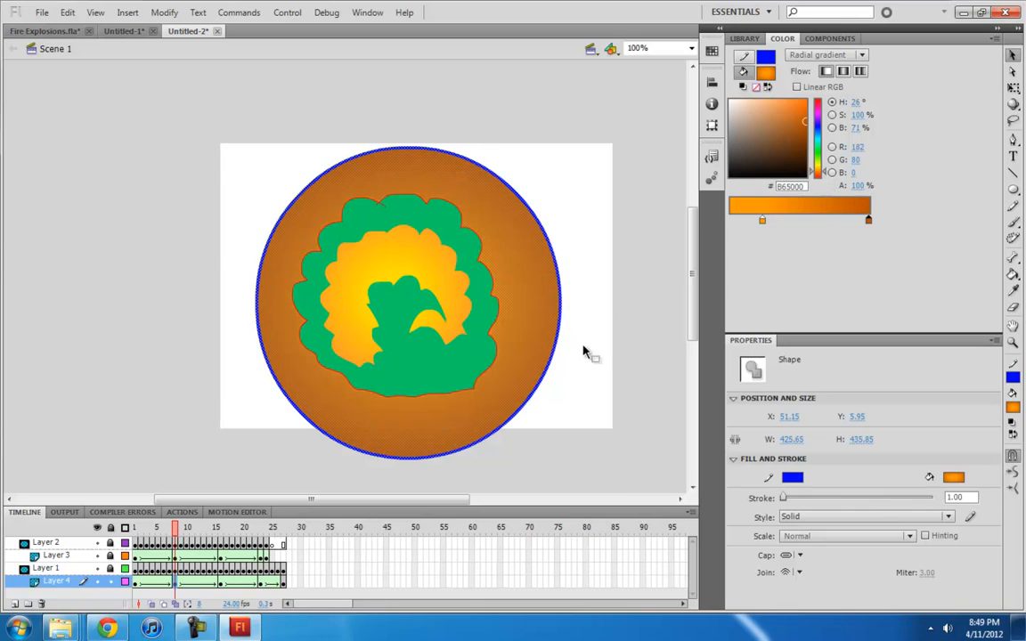
left_click(586, 350)
Step: Brighten the centre colour of the Layer 4 gradient at frame 16 to orange-red E75C37
left_click(218, 584)
left_click(262, 477)
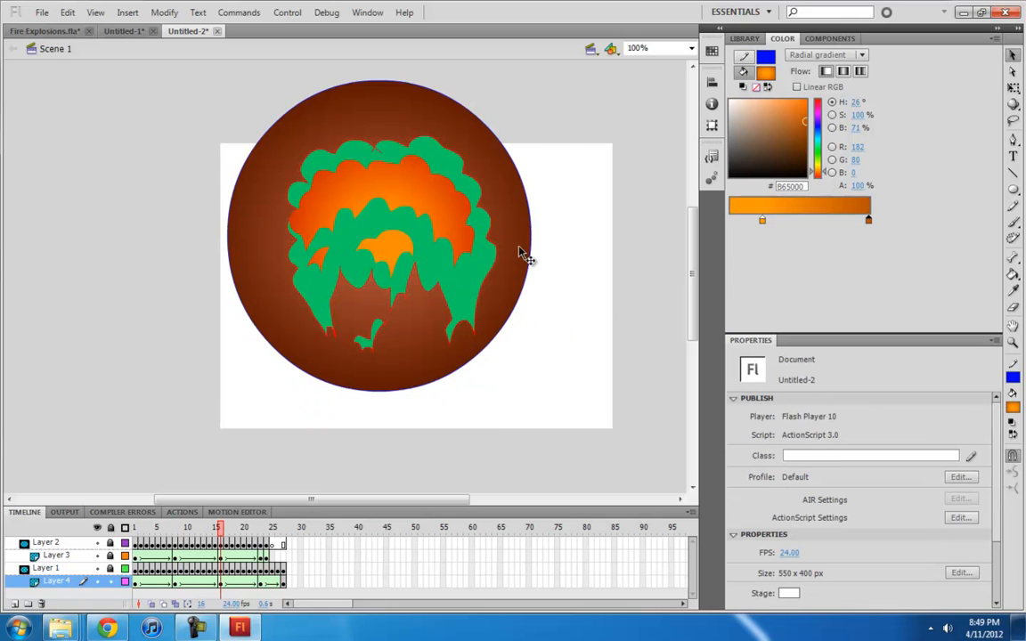
left_click(417, 365)
left_click(763, 220)
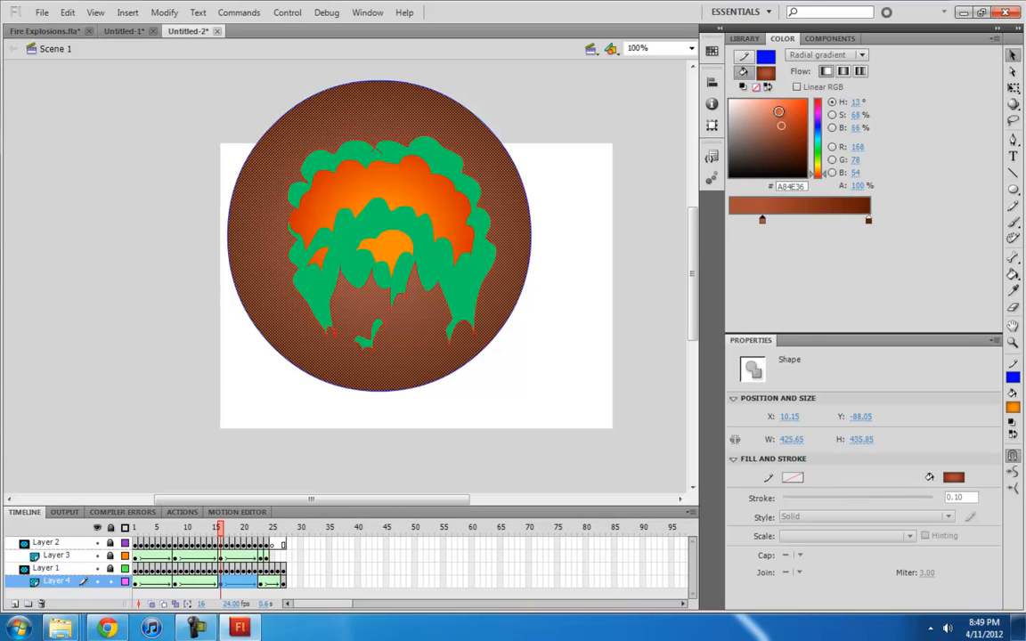
left_click(784, 109)
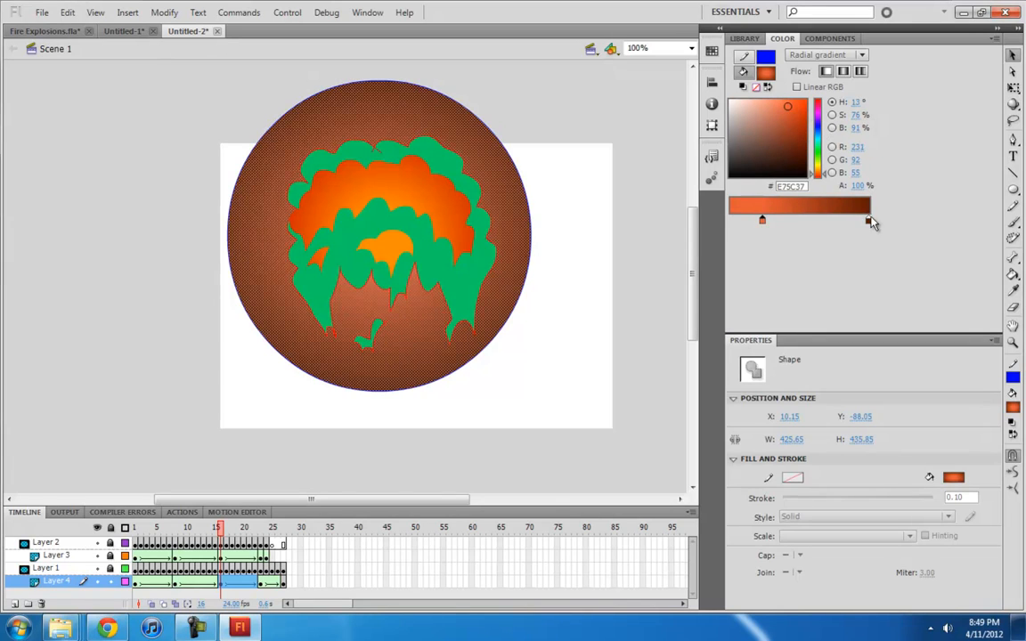
Step: Lock Layer 4 and play the masked animation, scrubbing around frame 16 to check the colours
left_click(263, 583)
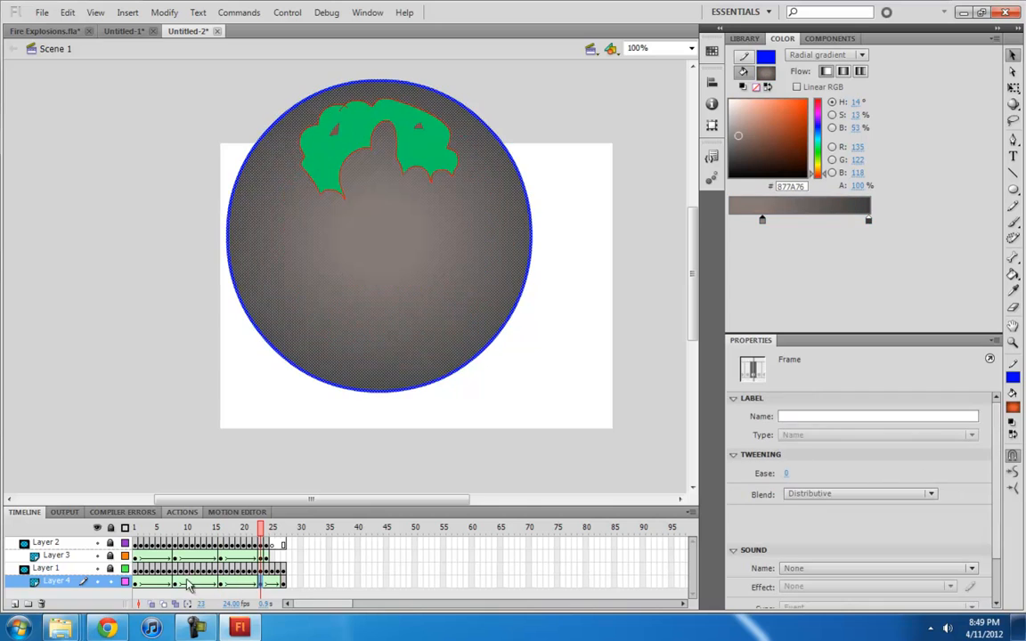
left_click(136, 584)
left_click(111, 581)
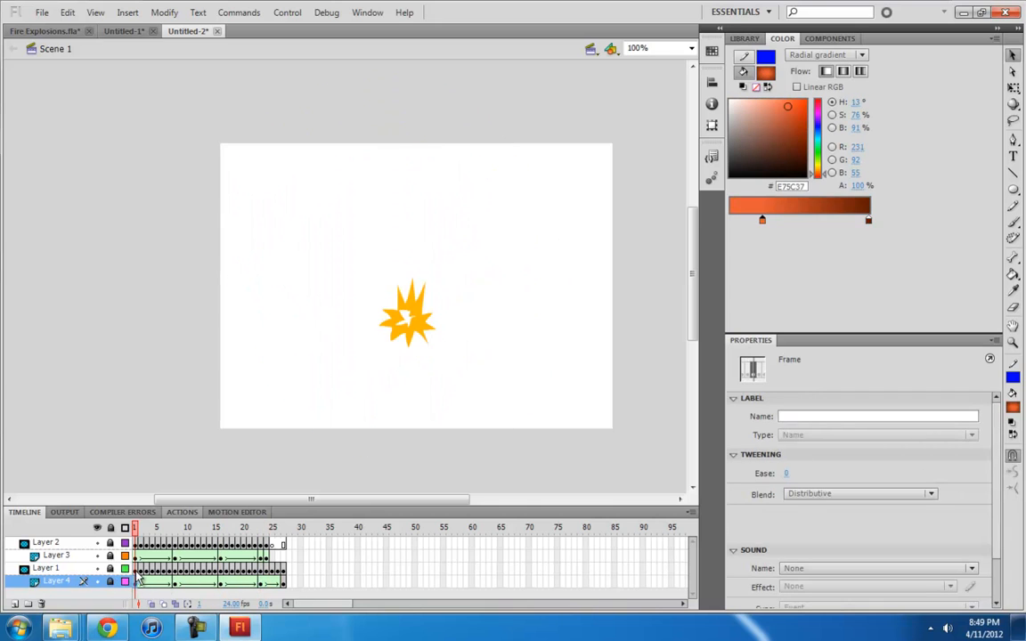
left_click(135, 571)
key("Return")
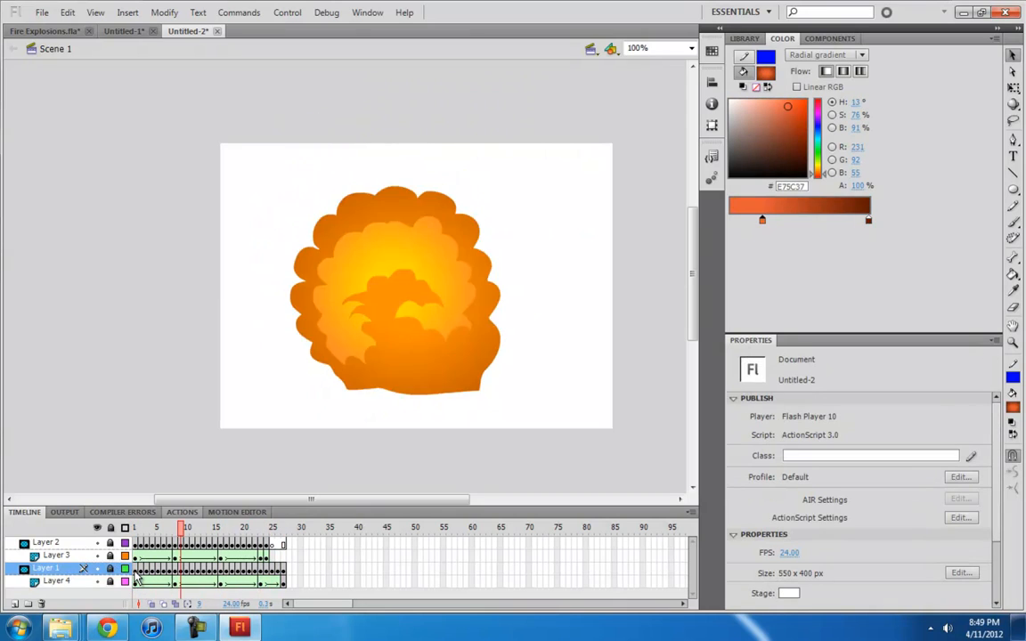
key("Return")
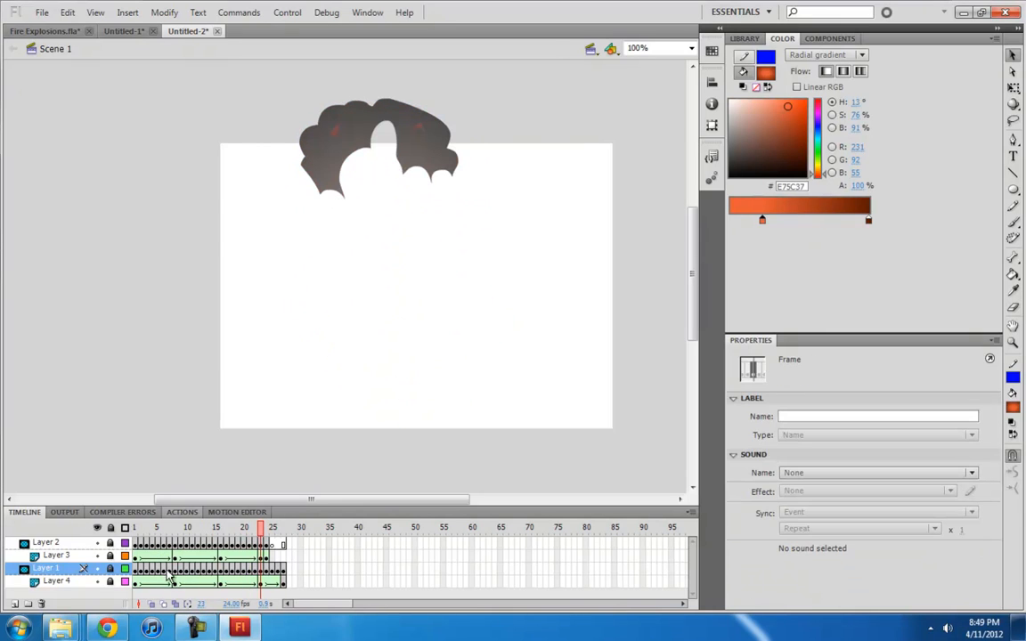
mouse_move(218, 528)
left_mouse_down()
mouse_move(163, 534)
mouse_move(206, 534)
left_mouse_up()
mouse_move(234, 532)
left_mouse_down()
mouse_move(211, 532)
mouse_move(223, 531)
left_mouse_up()
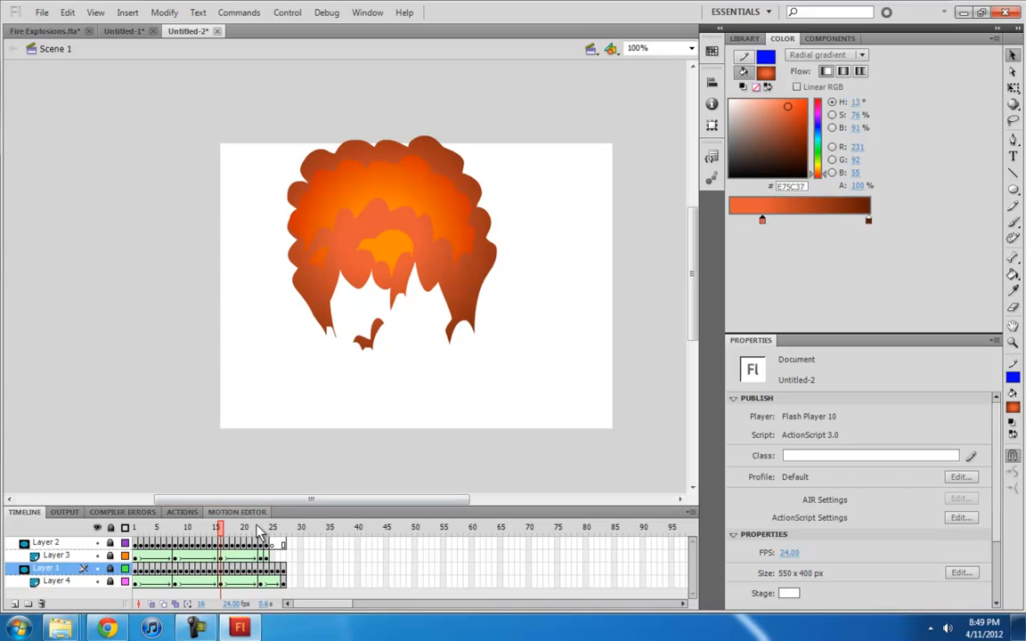
Step: Try a gradient of FF7000 at the centre and dark red at the edge for Layer 3 at frame 16
left_click(109, 556)
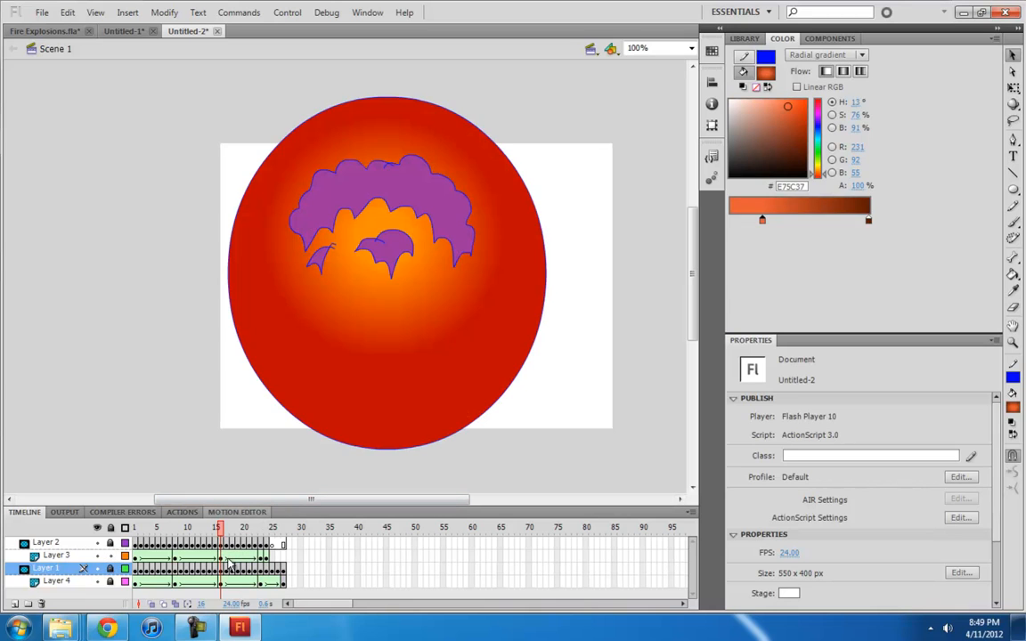
left_click(226, 557)
left_click(384, 328)
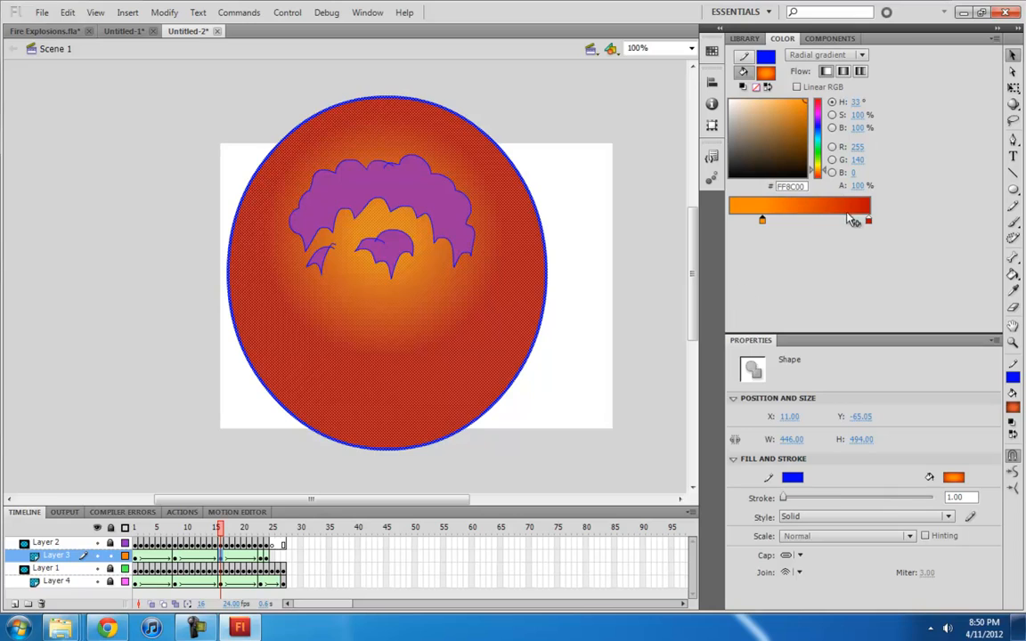
left_click(869, 223)
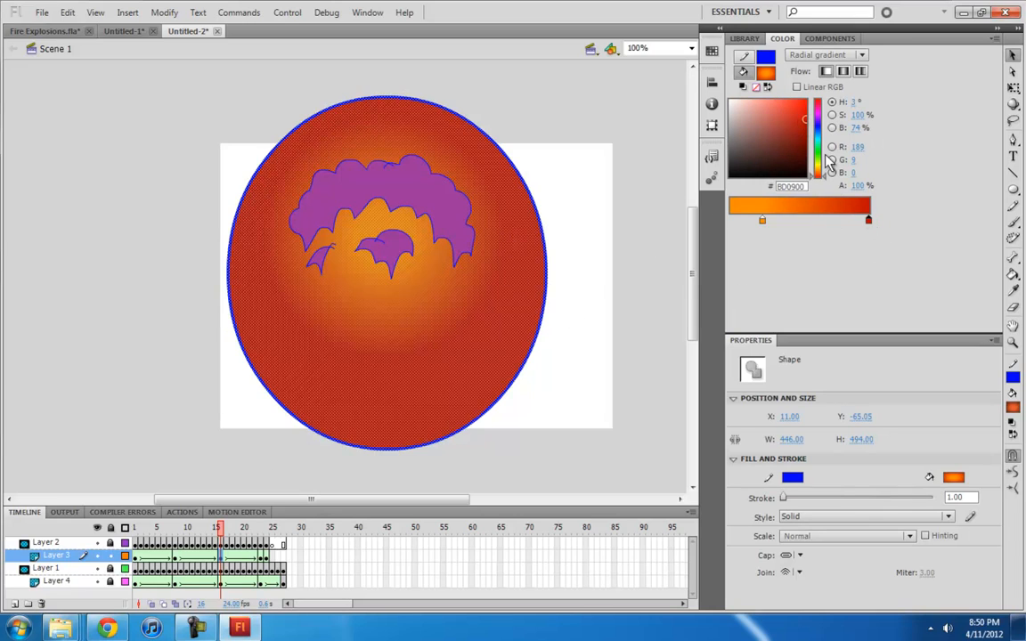
left_click_drag(805, 130, 831, 138)
left_click(763, 221)
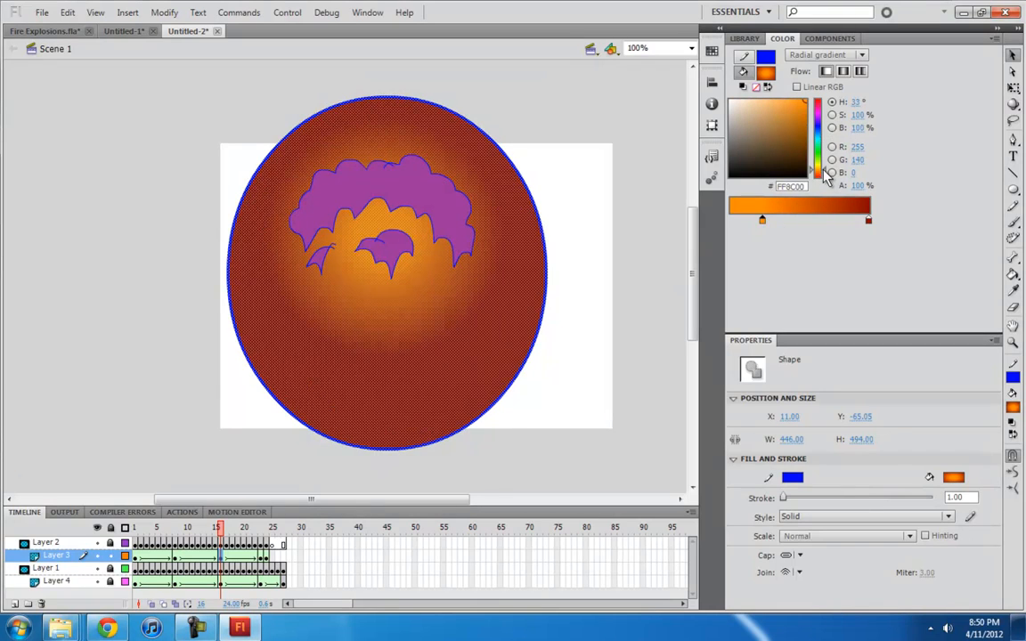
left_click(827, 178)
left_click(537, 359)
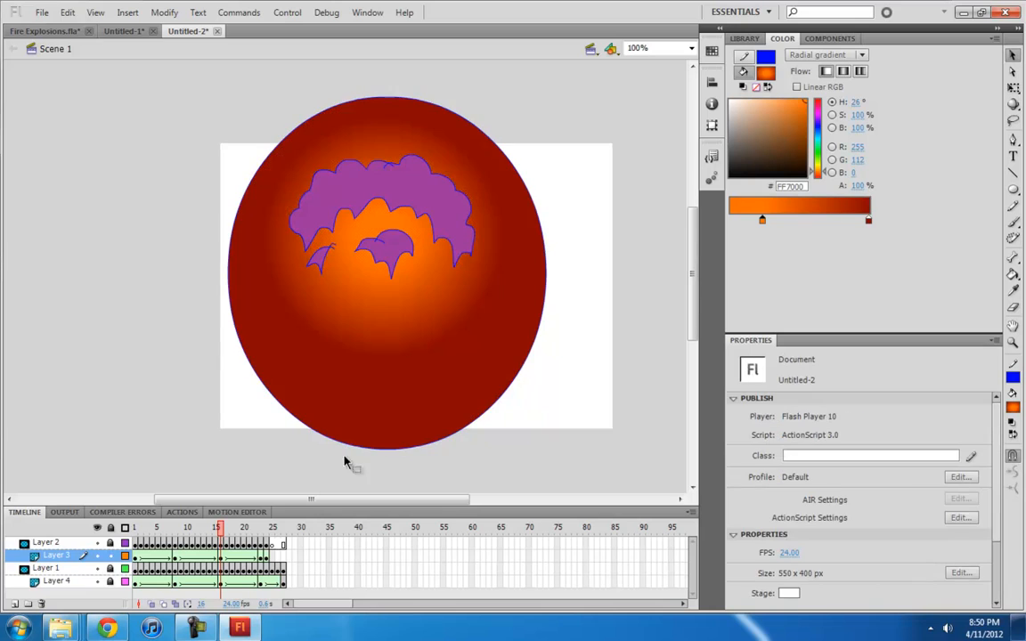
left_click(109, 555)
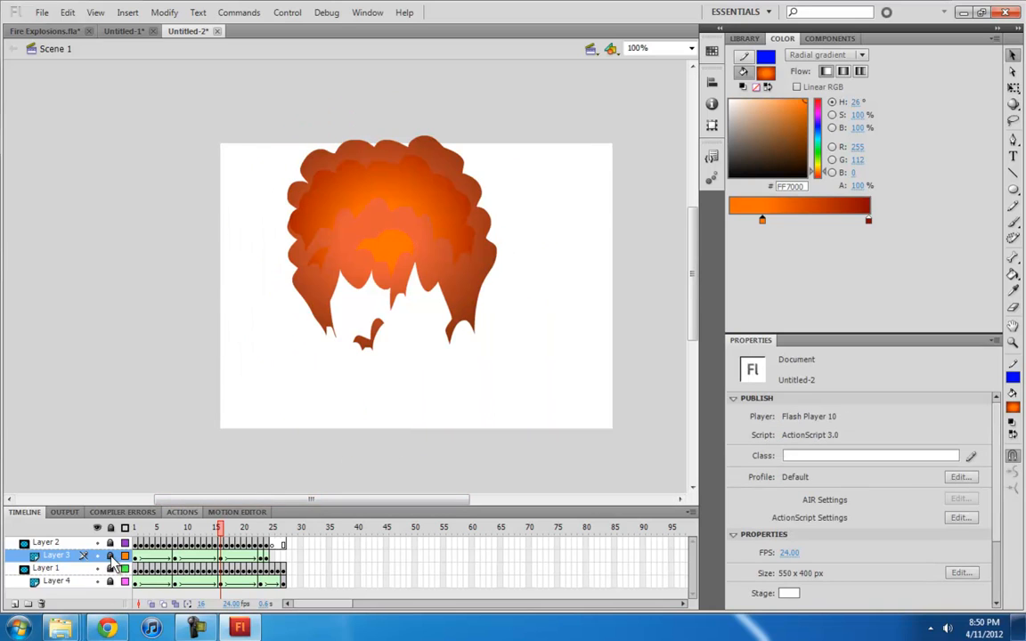
Step: Recolour the Layer 3 gradient at frame 16 to FF994A at the centre and B65900 at the edge, then relock the layer
left_click(109, 556)
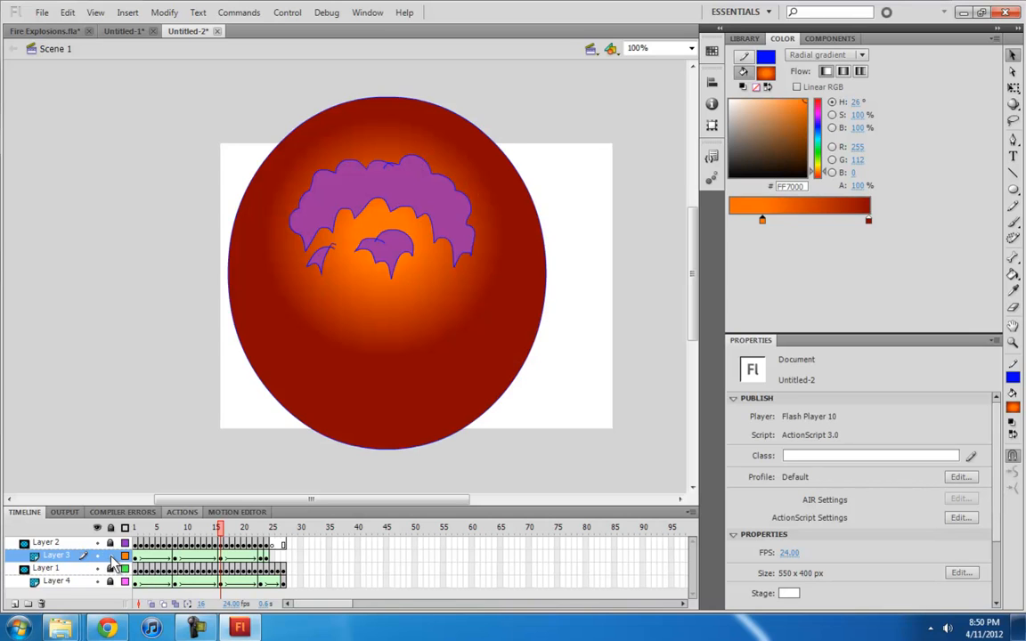
left_click(465, 350)
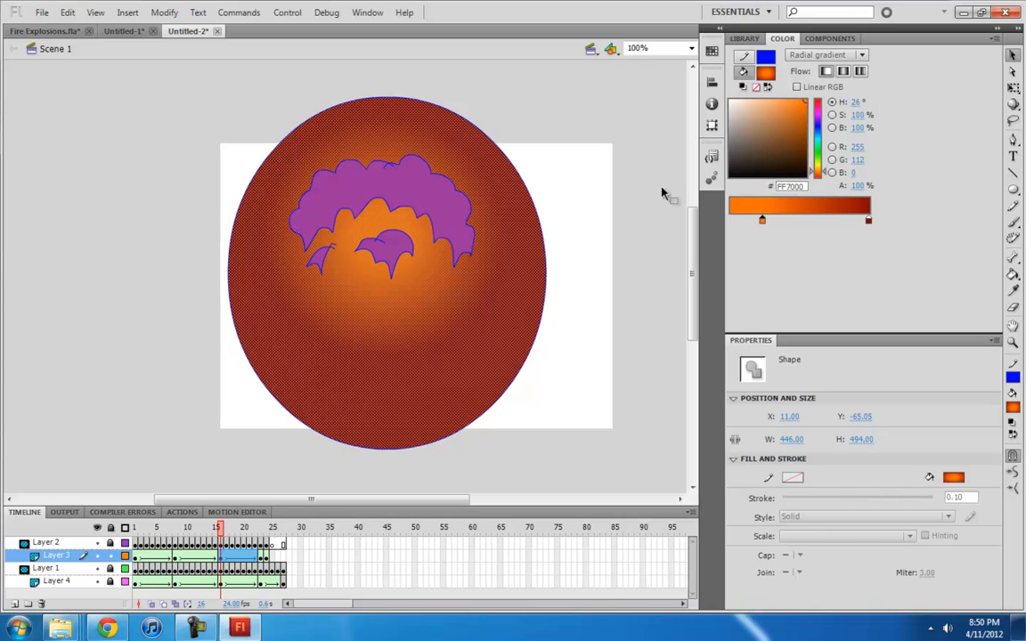
left_click_drag(782, 107, 783, 87)
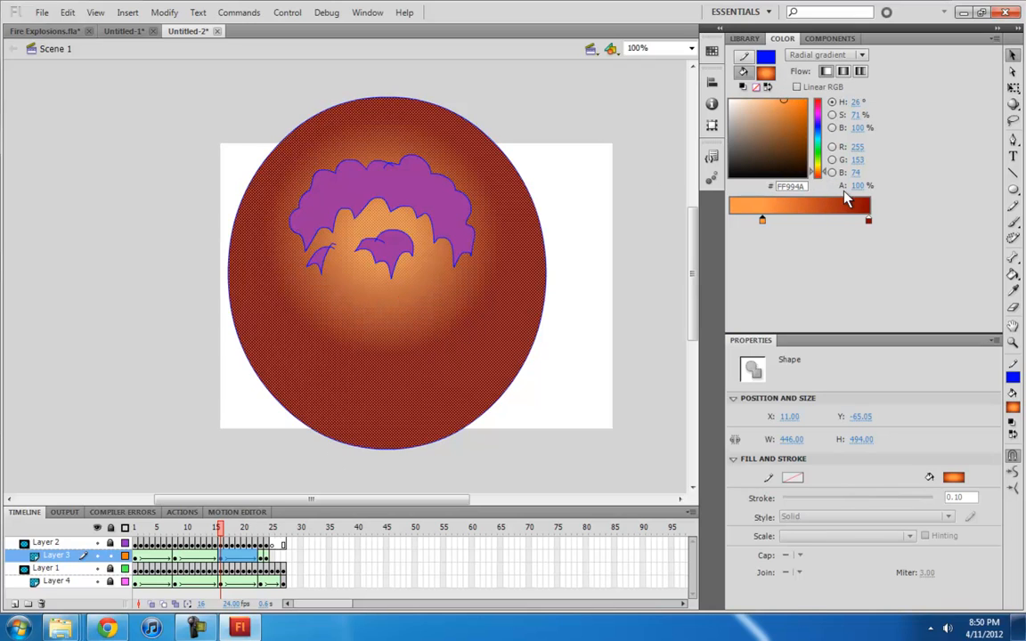
left_click(868, 221)
mouse_move(814, 125)
left_mouse_down()
mouse_move(805, 120)
mouse_move(817, 172)
mouse_move(811, 113)
mouse_move(806, 122)
left_mouse_up()
left_click(556, 414)
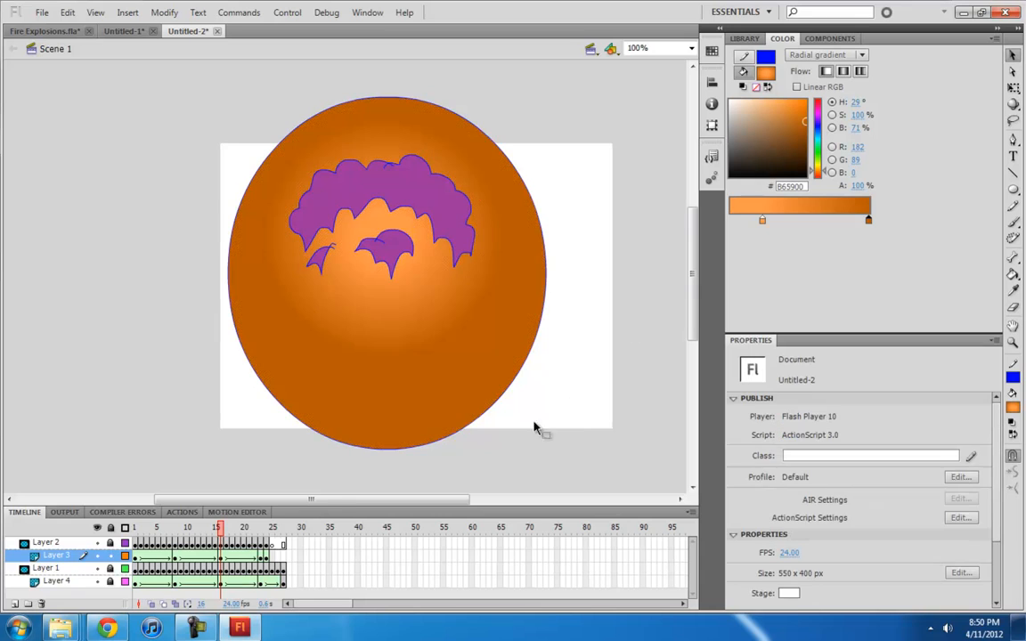
left_click(111, 568)
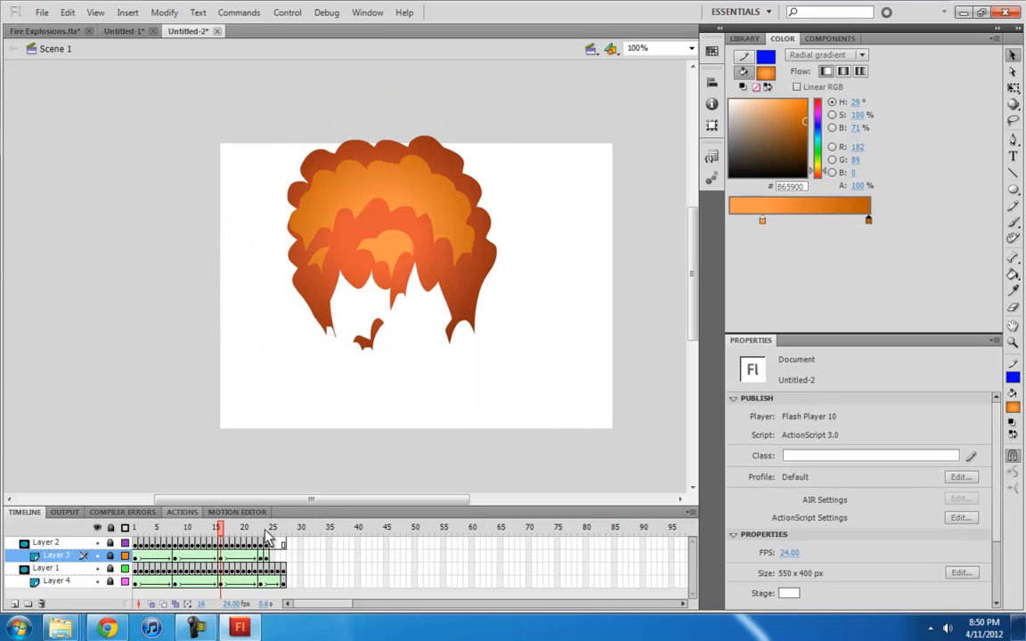
Step: Scrub through the frames after 15 and play the animation to check the recoloured explosion
left_click(215, 529)
left_click_drag(215, 529, 241, 532)
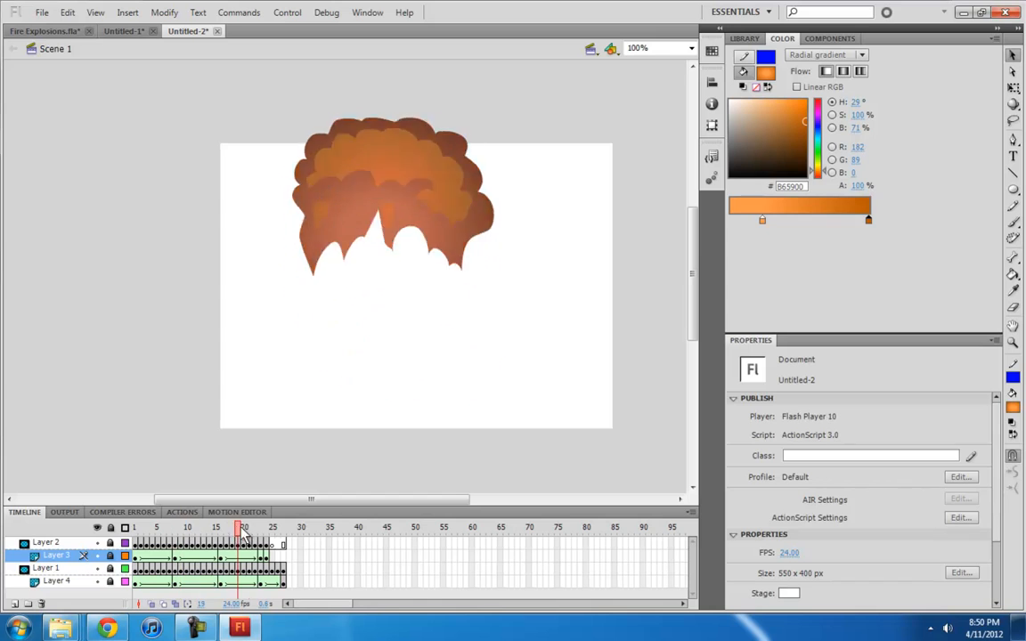
key("Return")
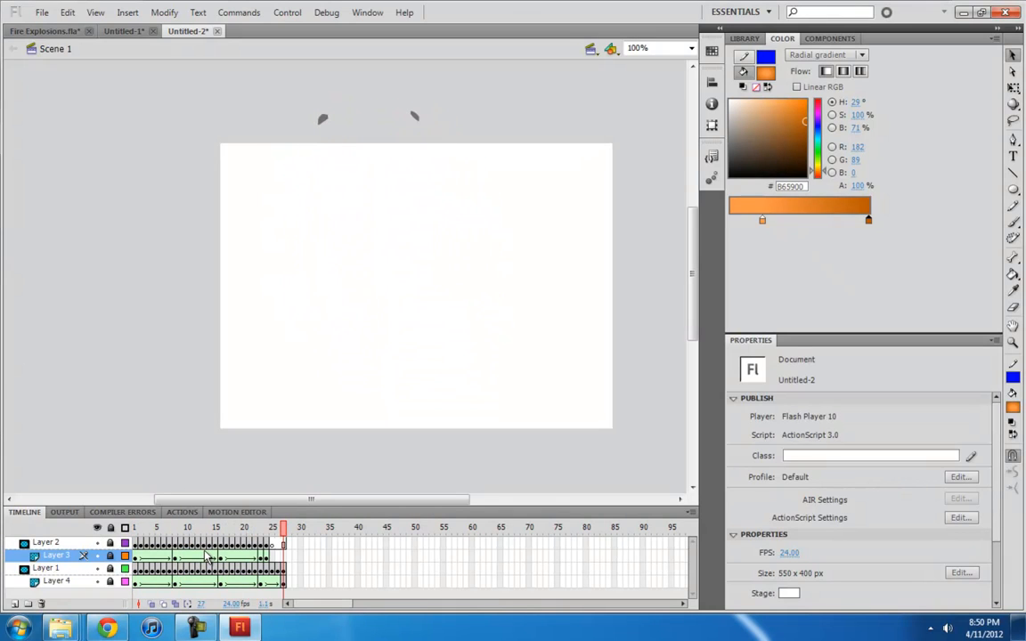
key("Return")
scroll(695, 276, "up", 1)
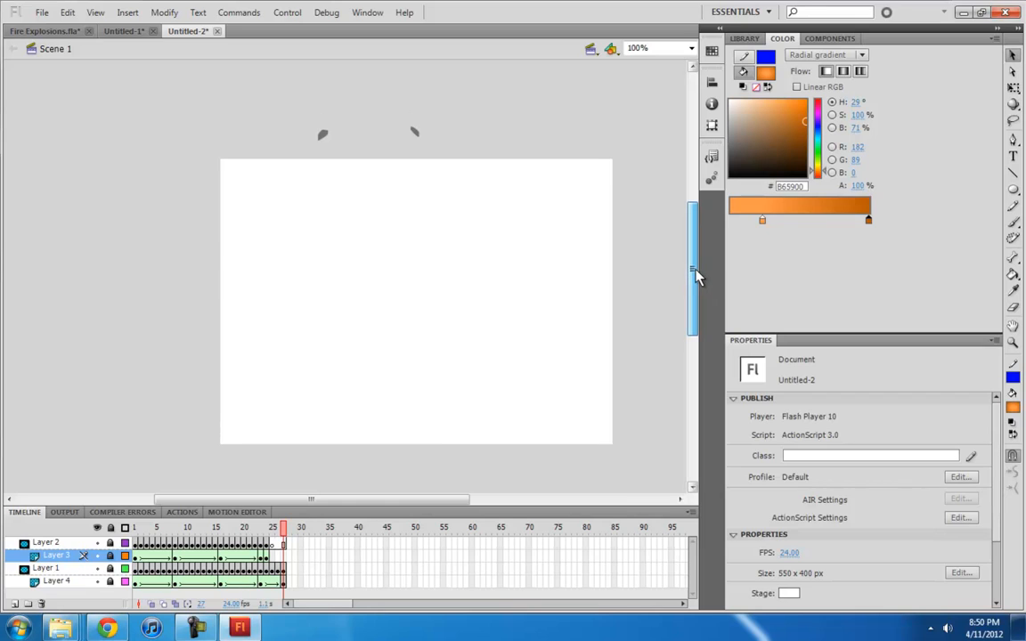
left_click_drag(313, 504, 339, 506)
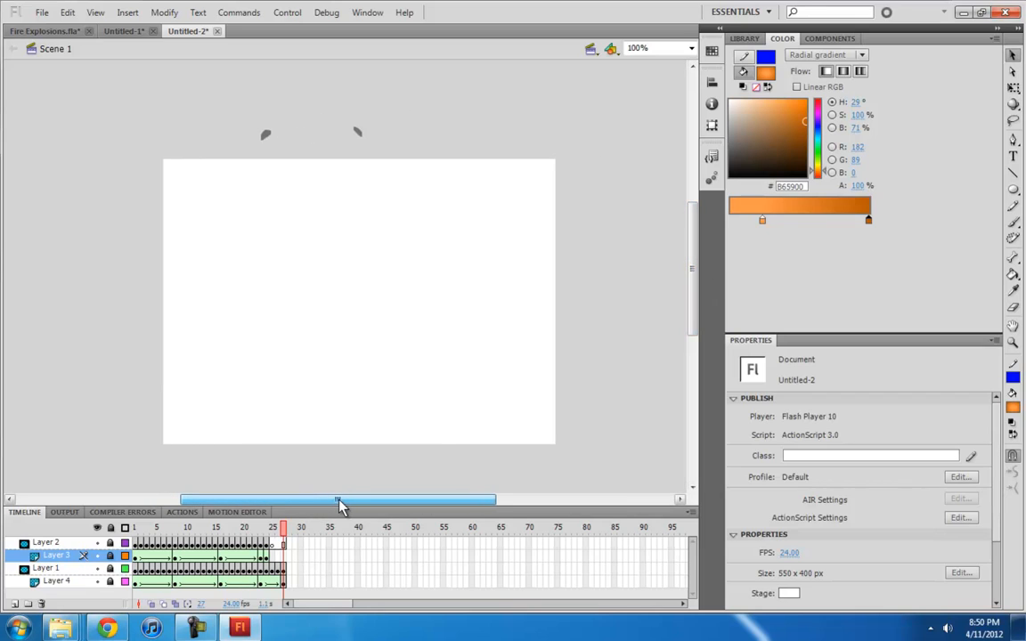
scroll(695, 274, "up", 1)
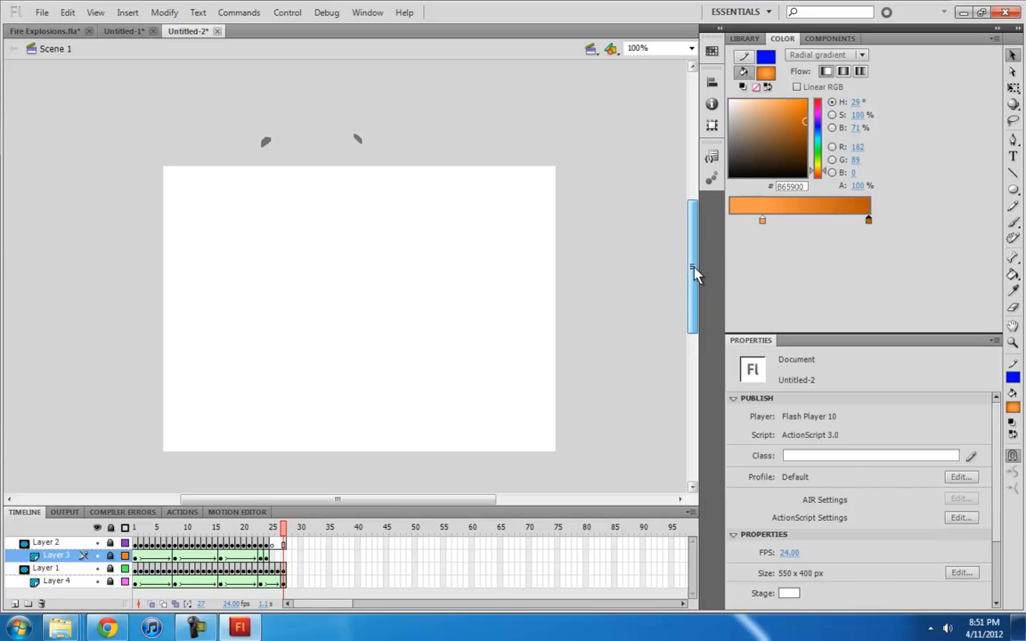